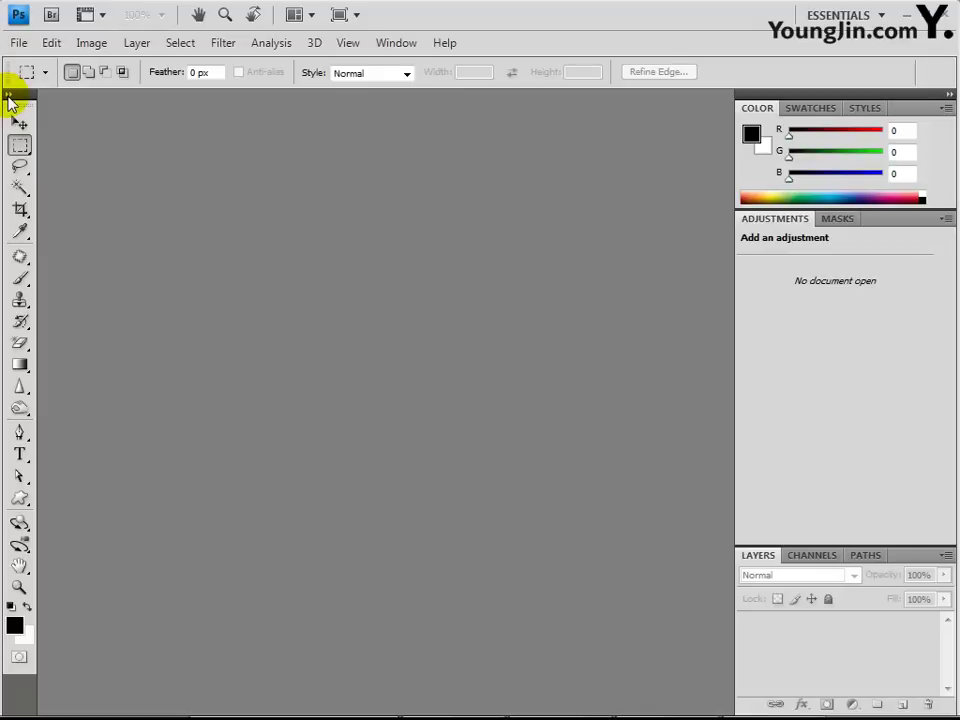
Switch the toolbox to its two-column layout.
click(8, 95)
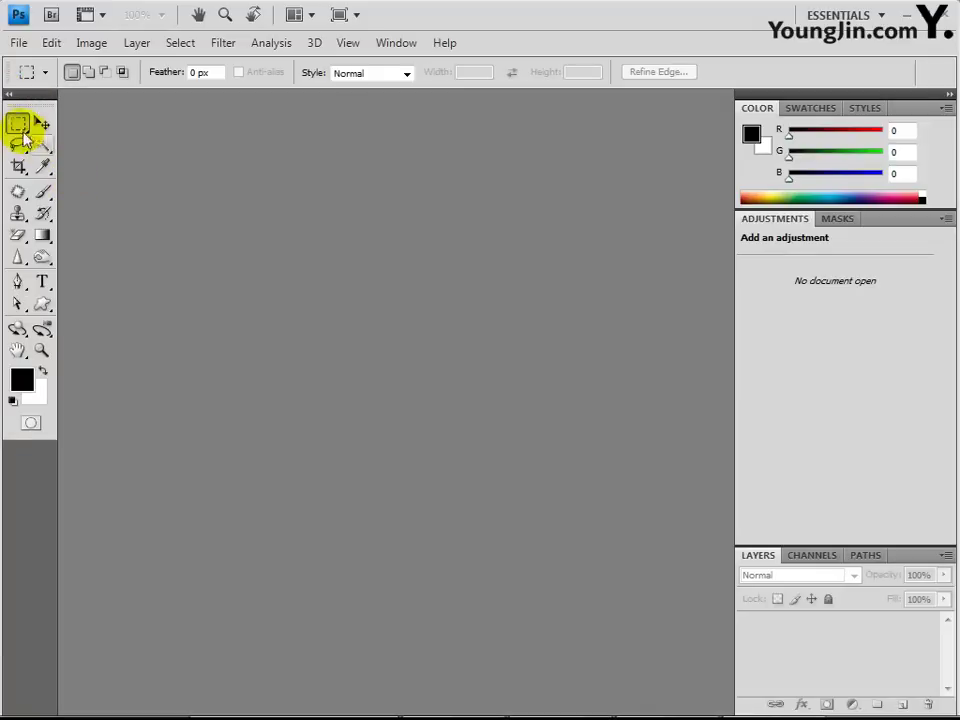
click(9, 95)
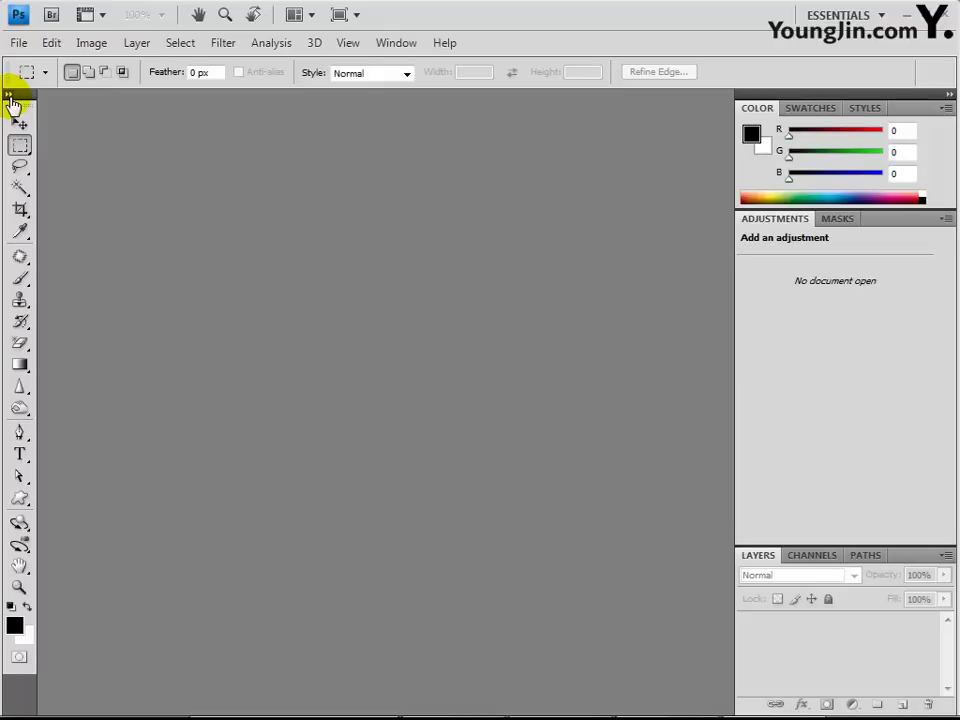
click(9, 96)
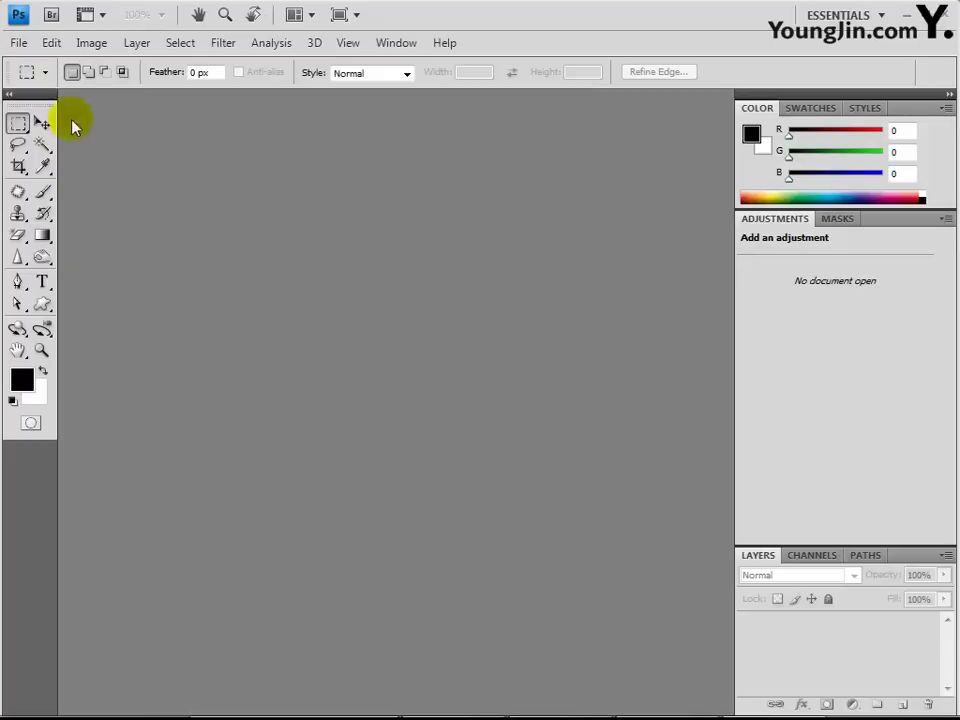
Start opening files and browse the images in the Chapter01 folder of Part03.
click(19, 43)
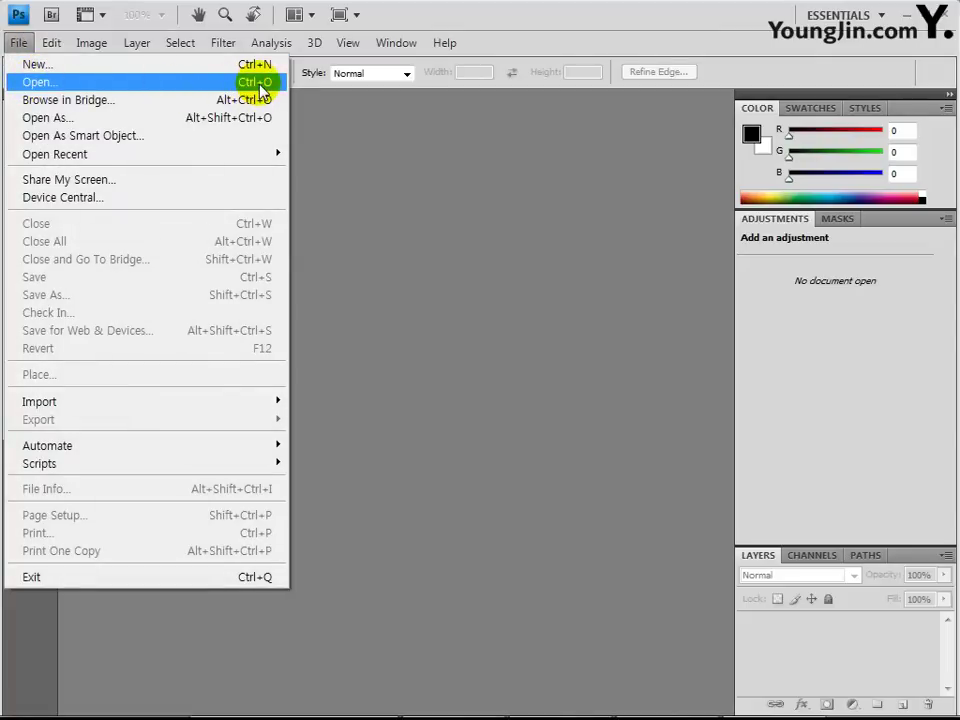
click(435, 279)
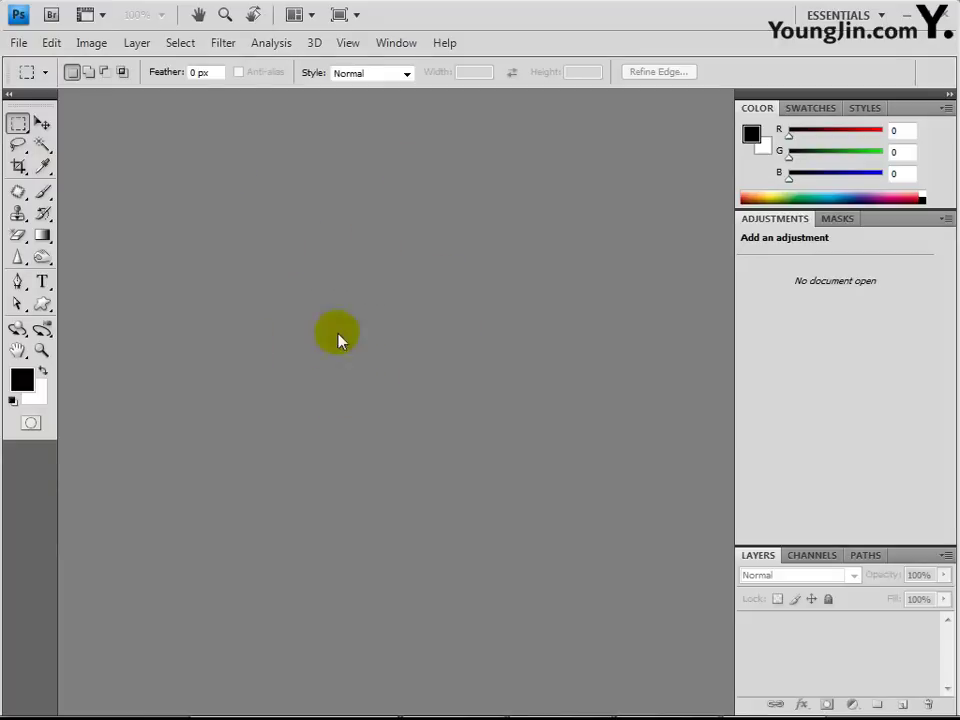
double_click(362, 288)
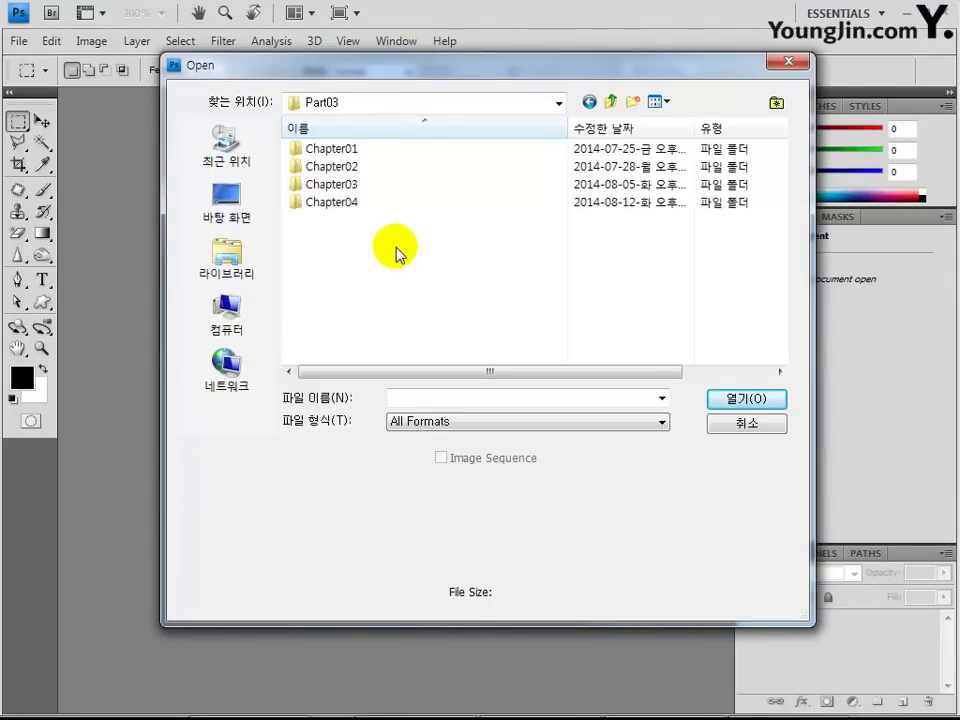
double_click(351, 152)
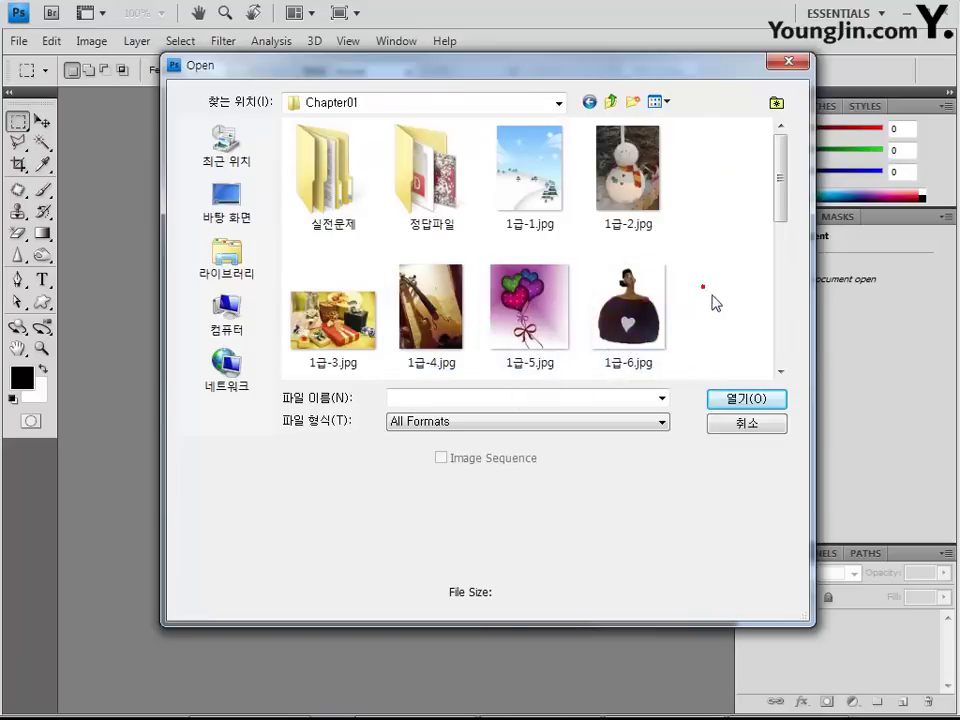
scroll(714, 302, down, 5)
scroll(714, 302, up, 2)
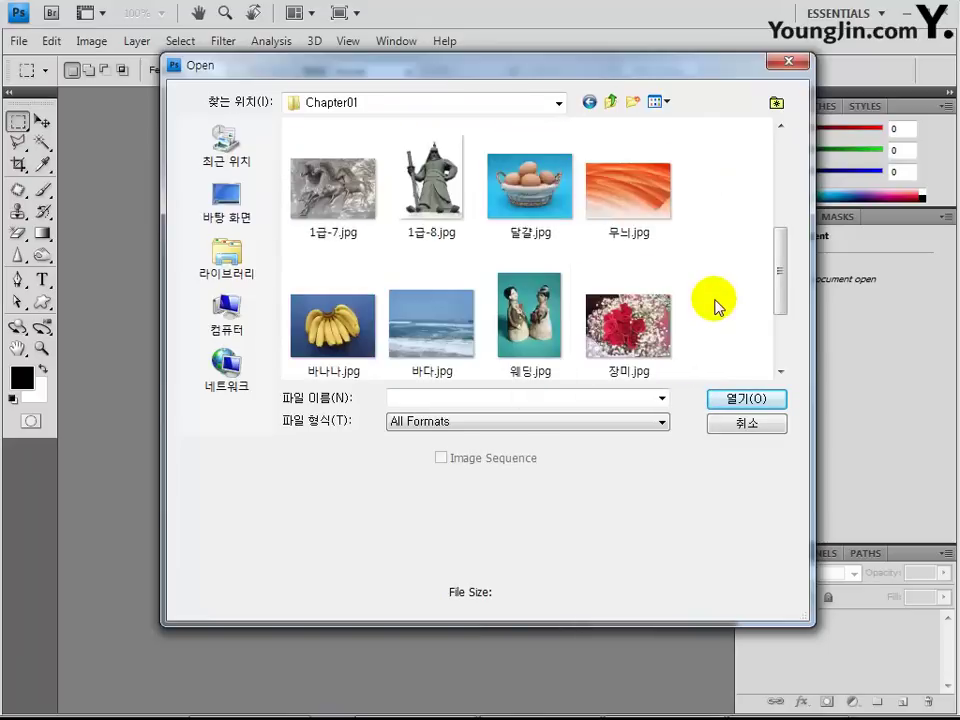
scroll(714, 302, up, 3)
scroll(714, 305, down, 5)
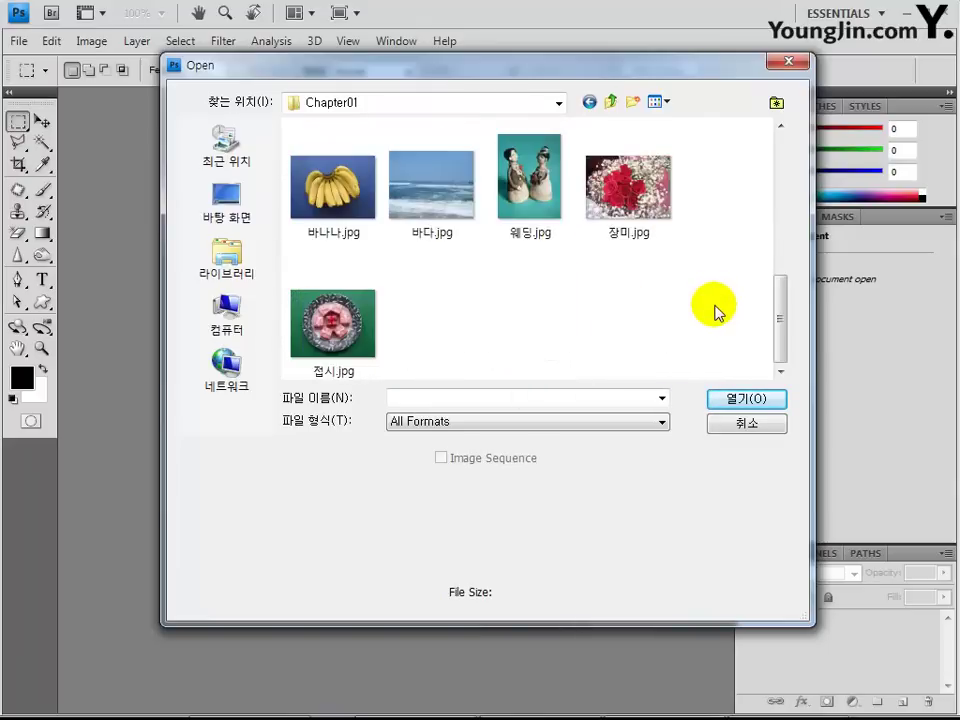
Open 접시.jpg and 바나나.jpg together and view each image in turn.
click(340, 350)
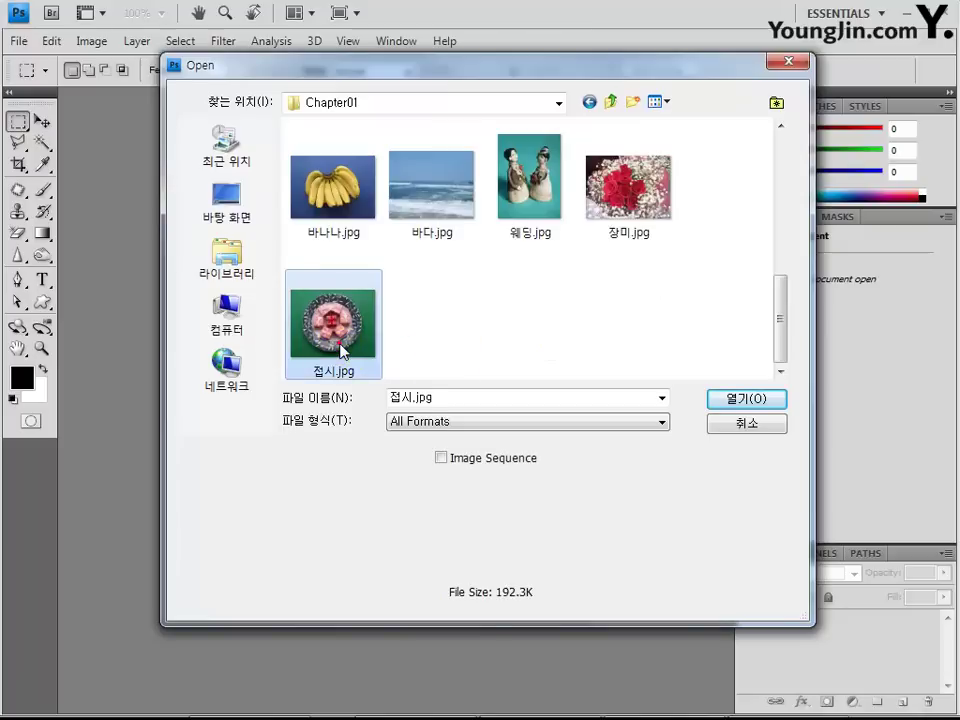
ctrl+click(337, 242)
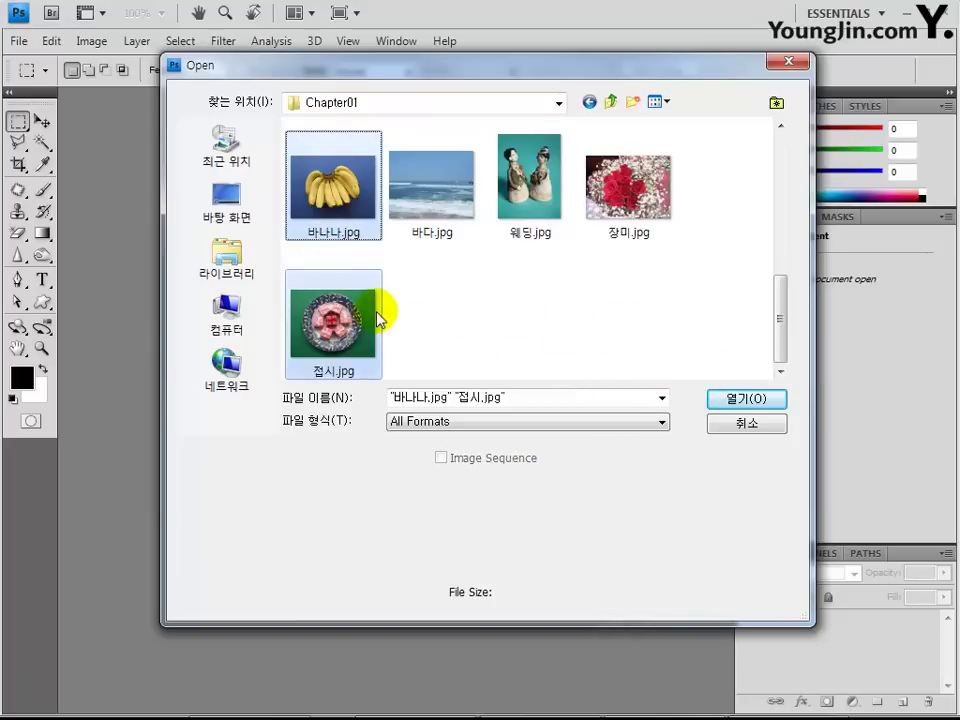
click(491, 338)
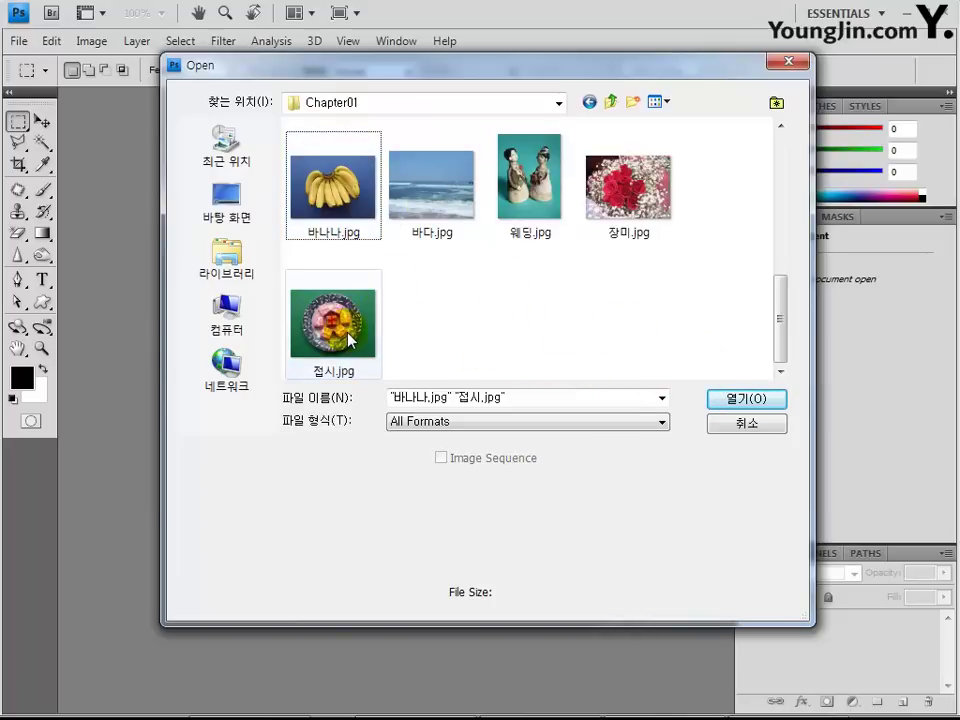
click(348, 330)
ctrl+click(355, 235)
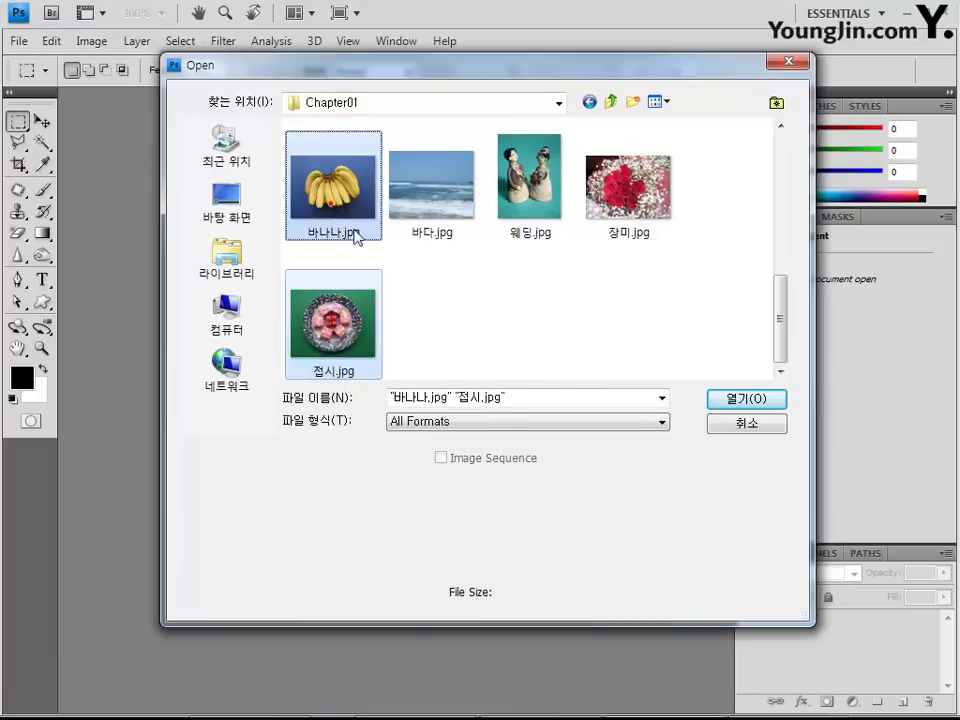
click(741, 402)
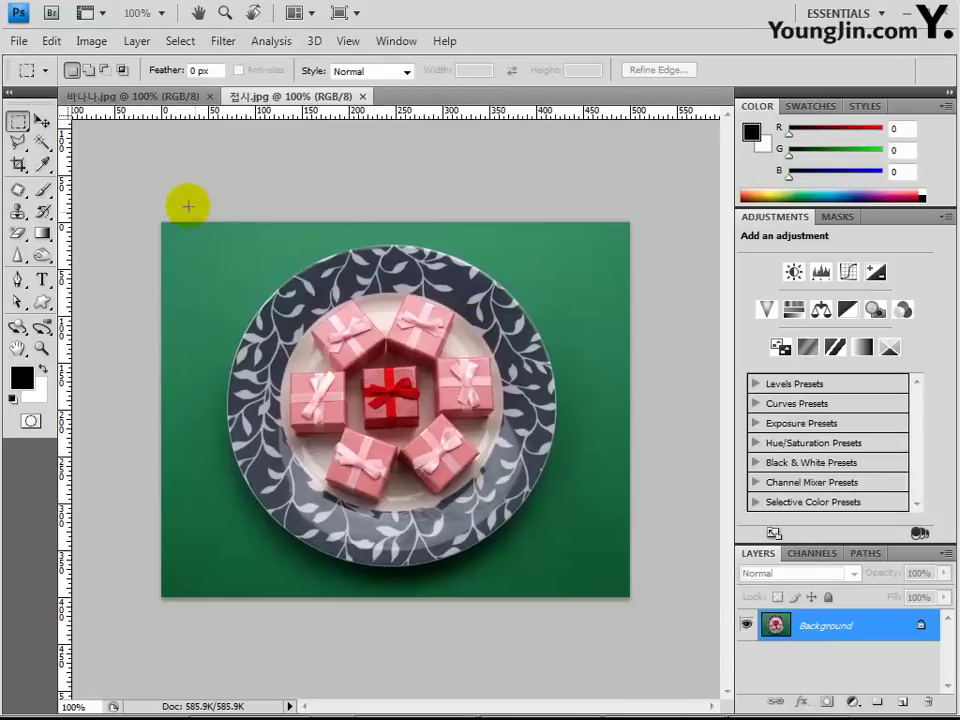
click(120, 100)
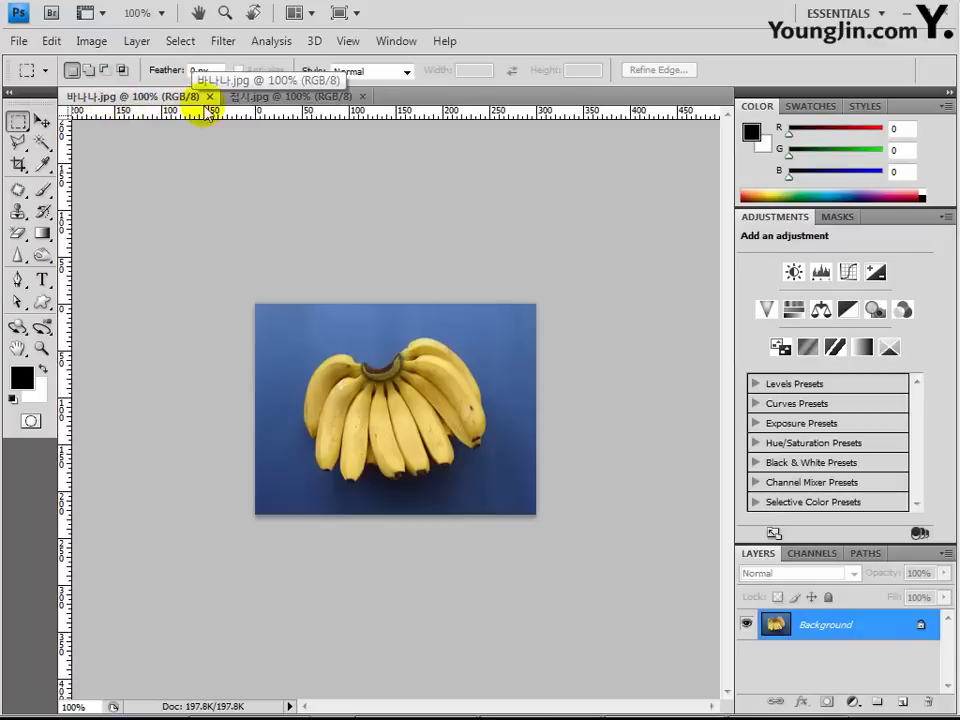
click(272, 98)
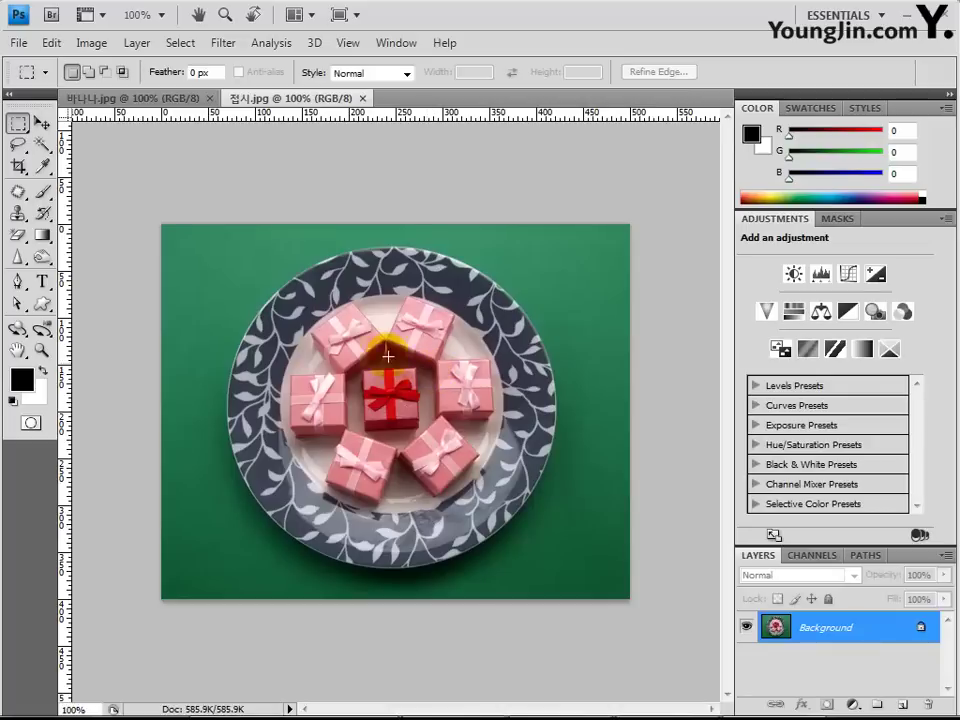
Open the finished sample 001.psd from the 정답파일 folder inside Chapter01.
click(20, 50)
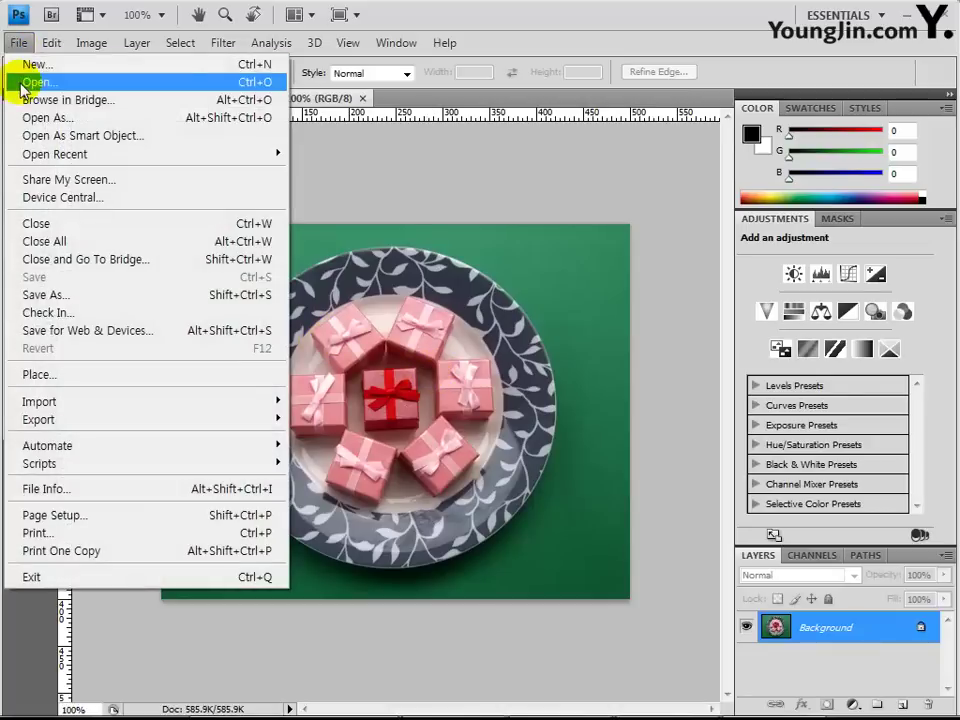
click(21, 82)
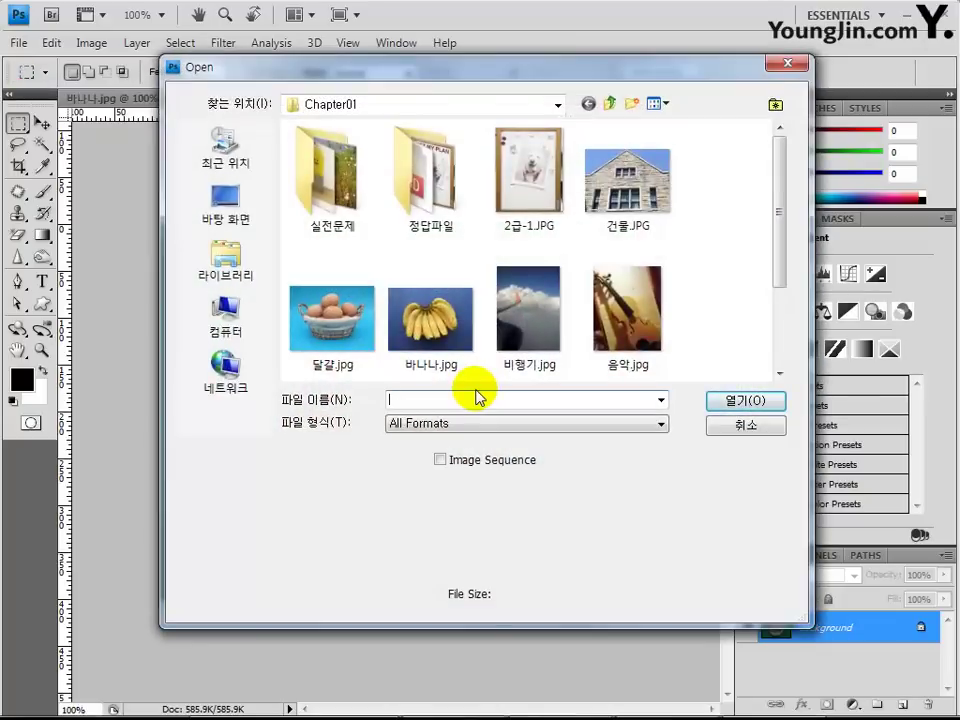
double_click(424, 194)
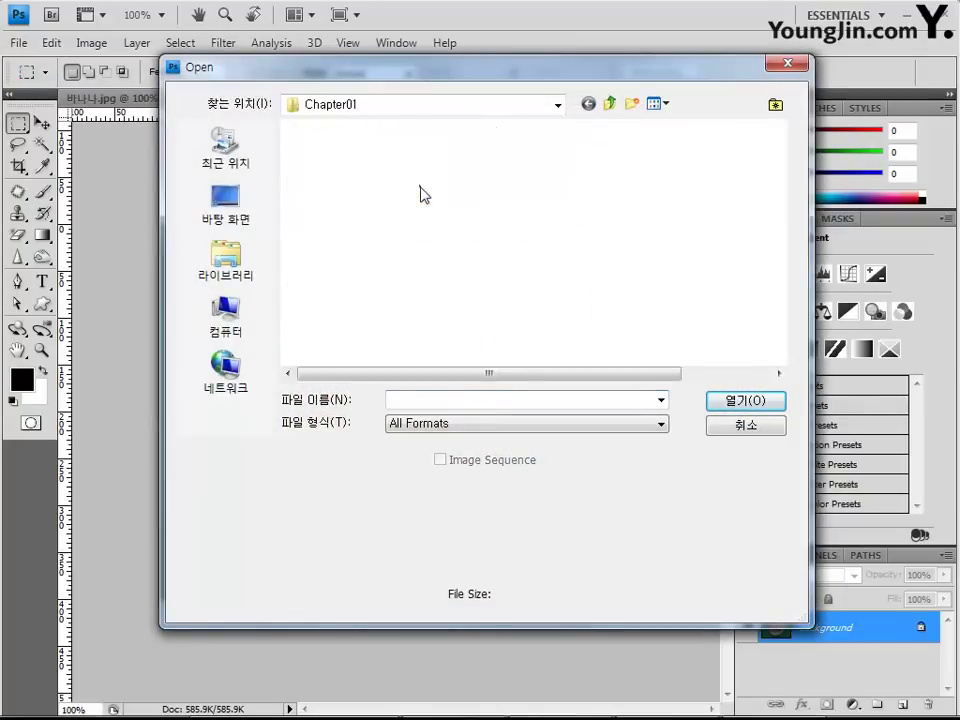
click(615, 337)
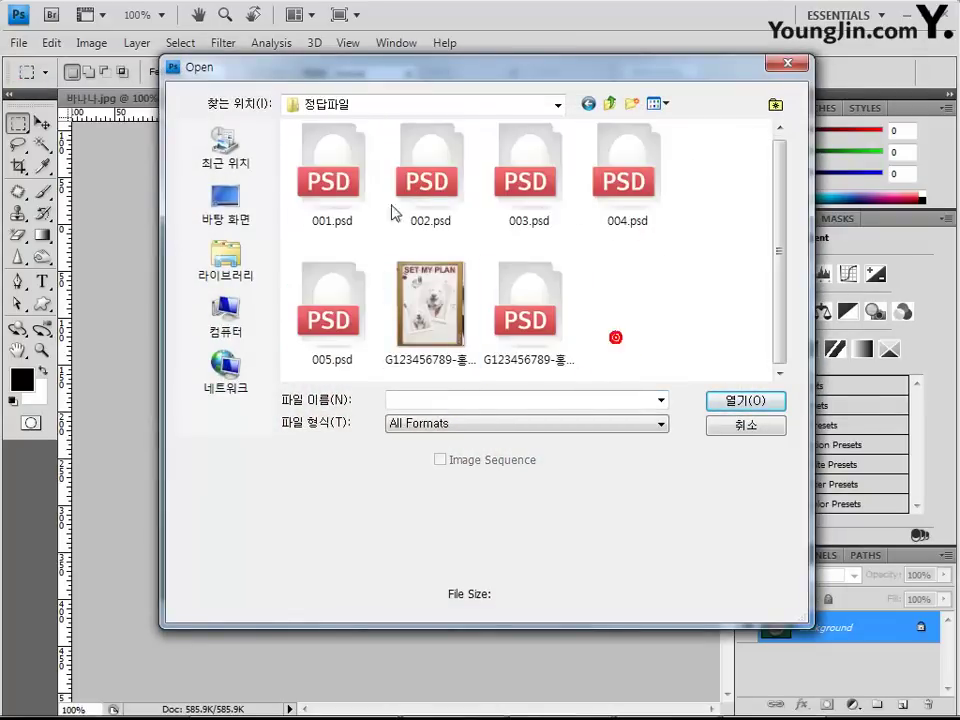
click(354, 176)
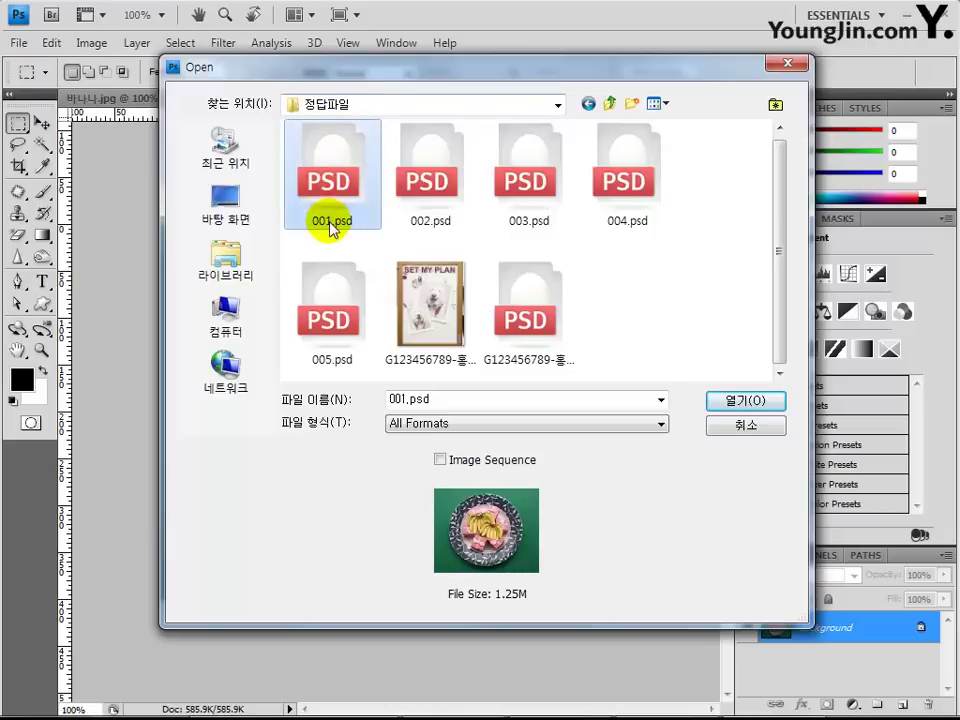
click(726, 400)
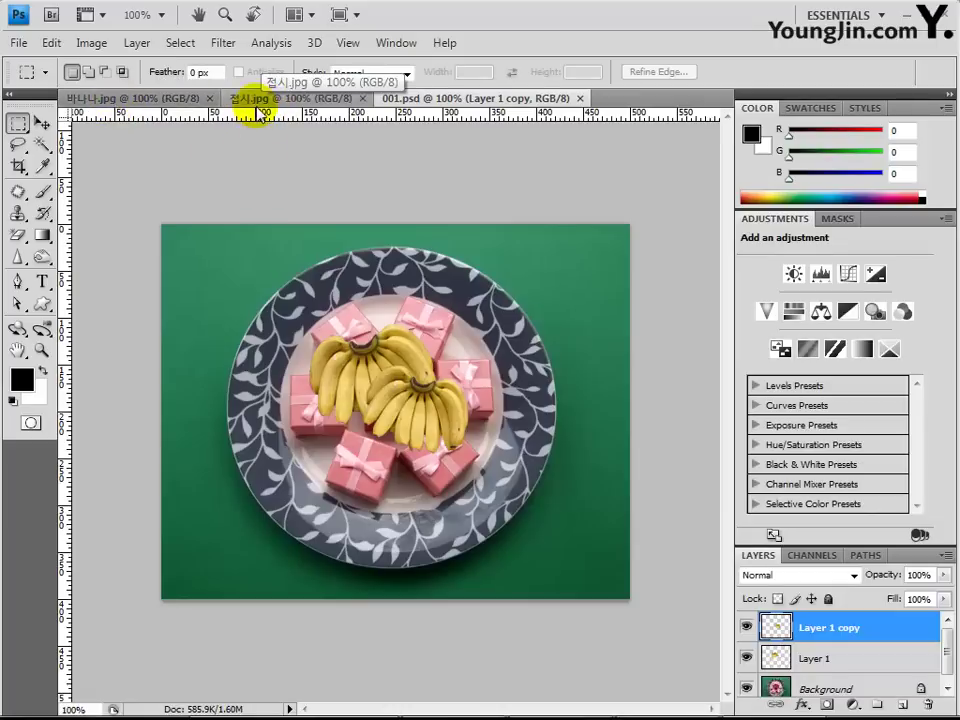
Compare the banana and plate source images with the finished sample, ending on 바나나.jpg.
click(107, 99)
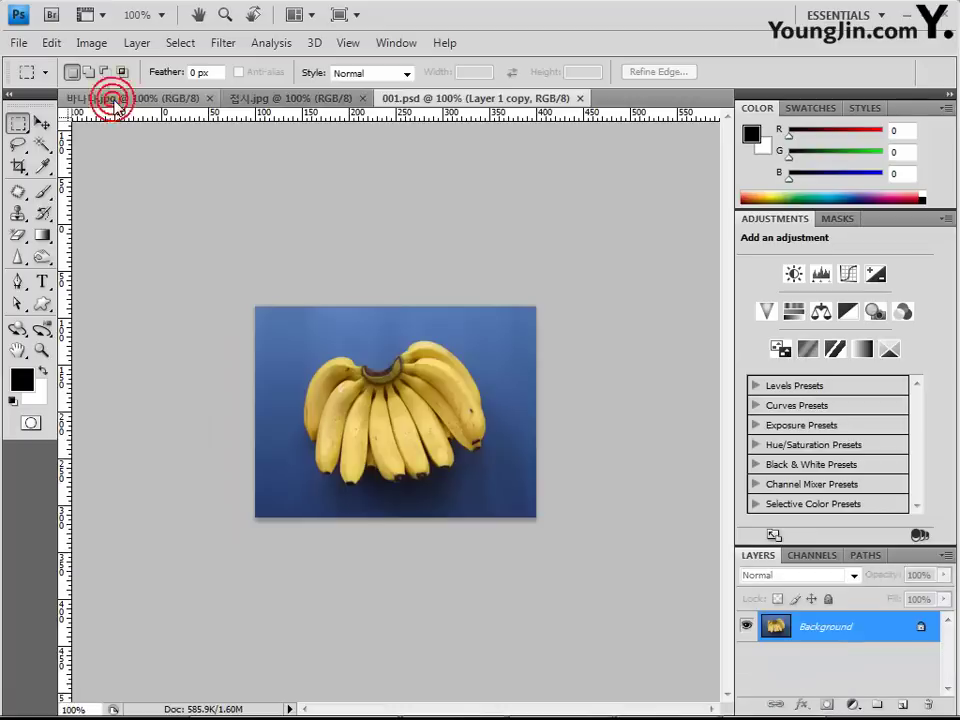
click(289, 98)
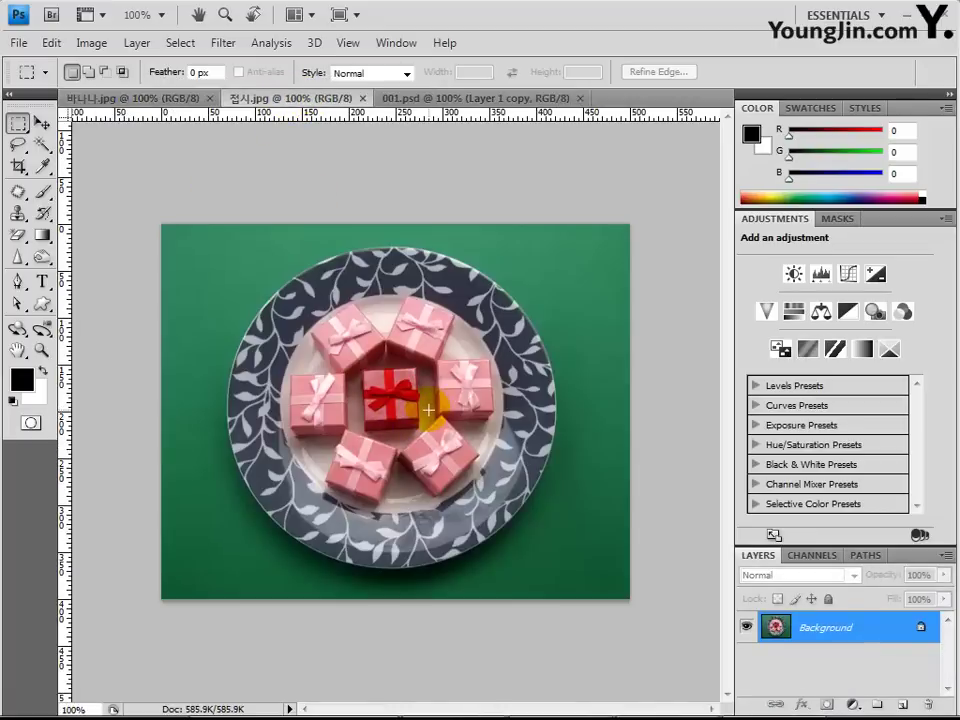
key(ctrl+shift+Tab)
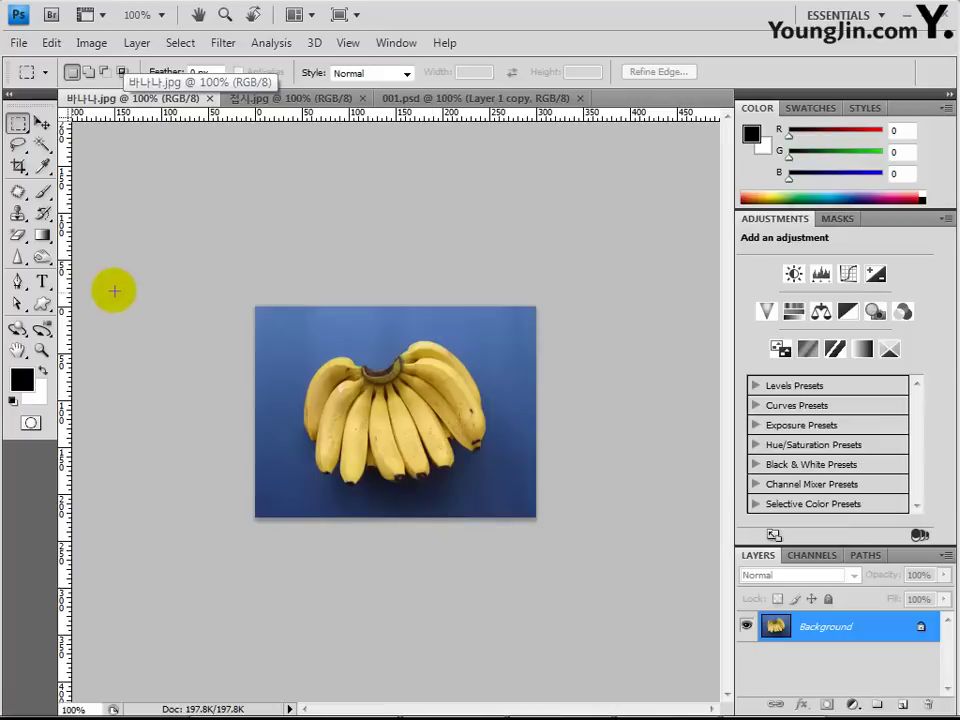
click(19, 123)
click(19, 124)
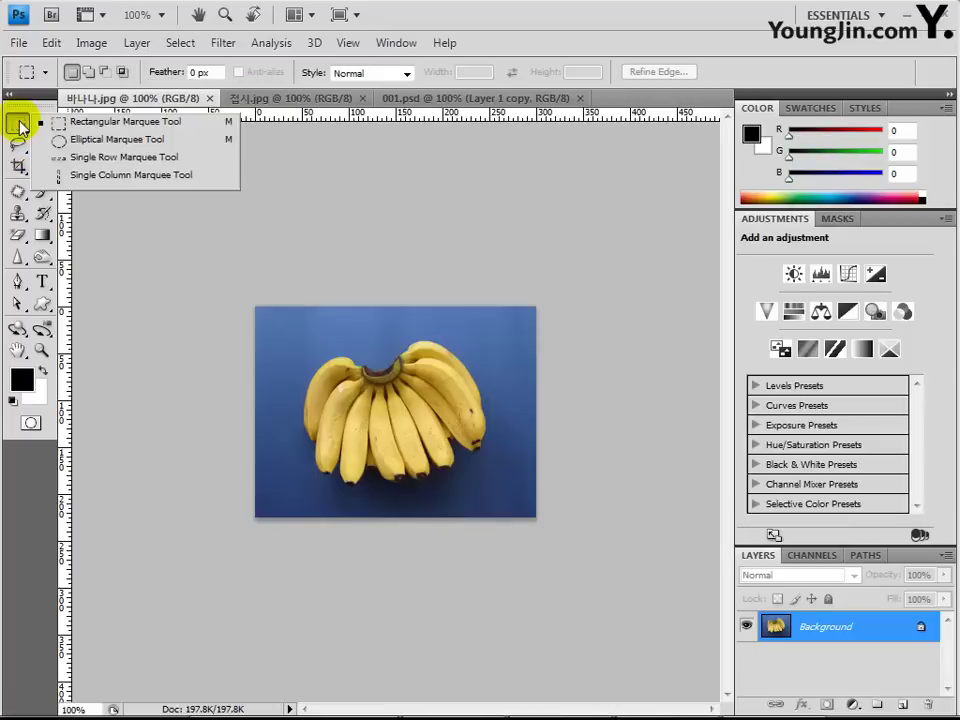
click(17, 141)
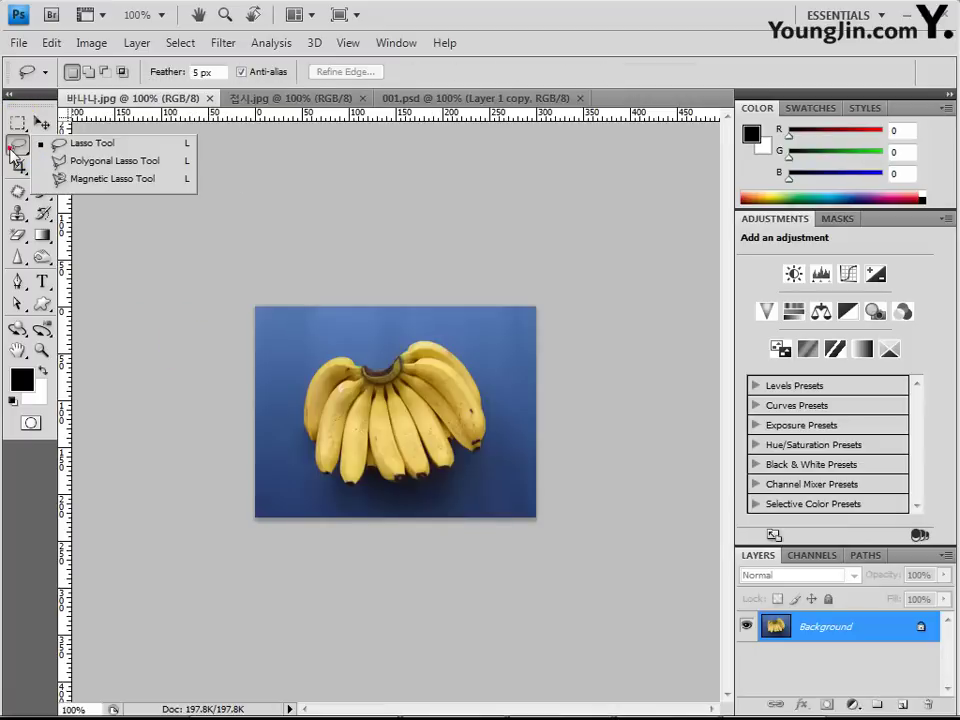
click(16, 145)
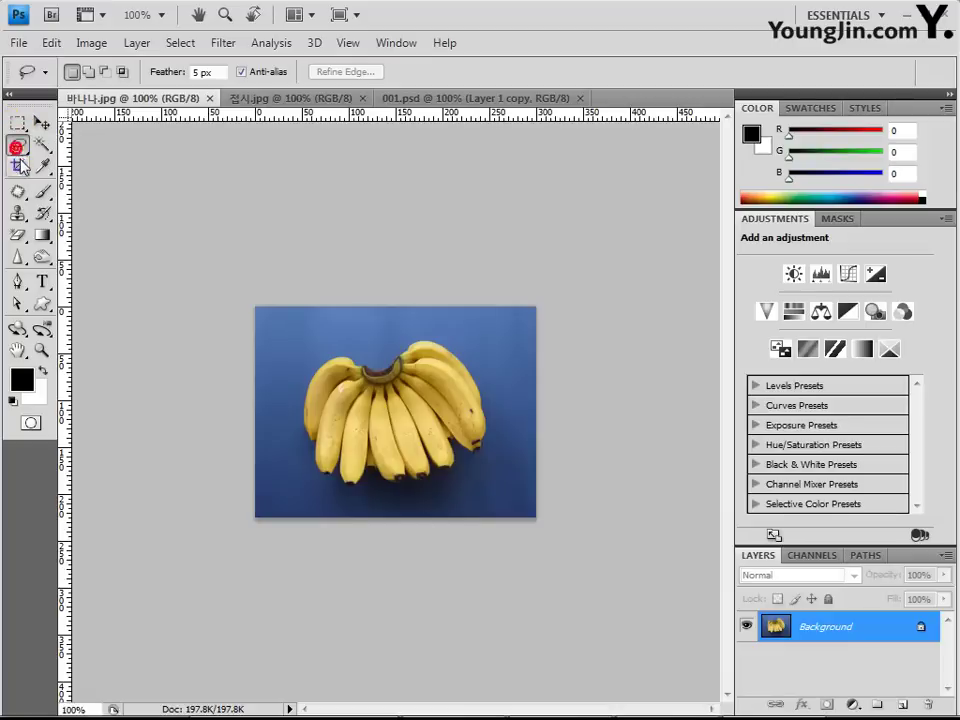
click(39, 143)
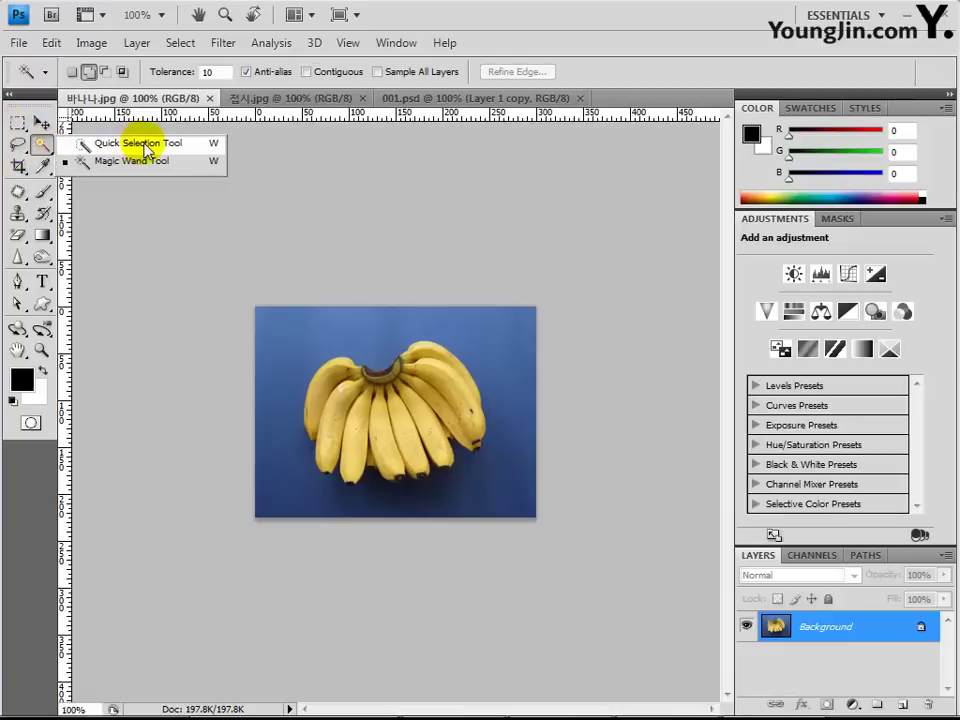
click(42, 145)
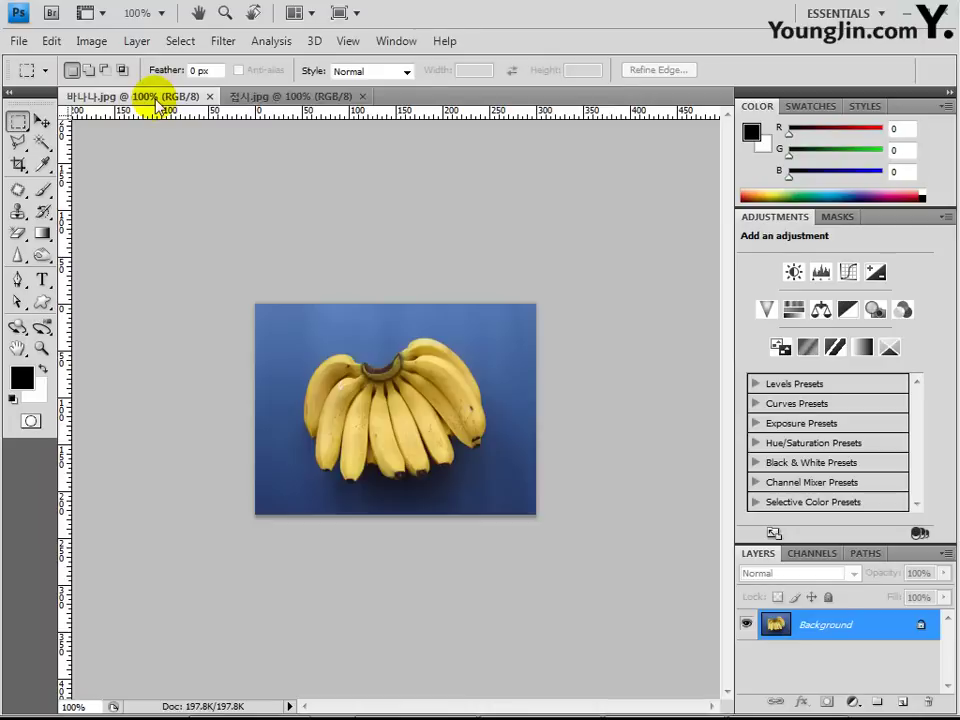
Activate the Magic Wand Tool for the banana image and set its tolerance to 32.
click(42, 144)
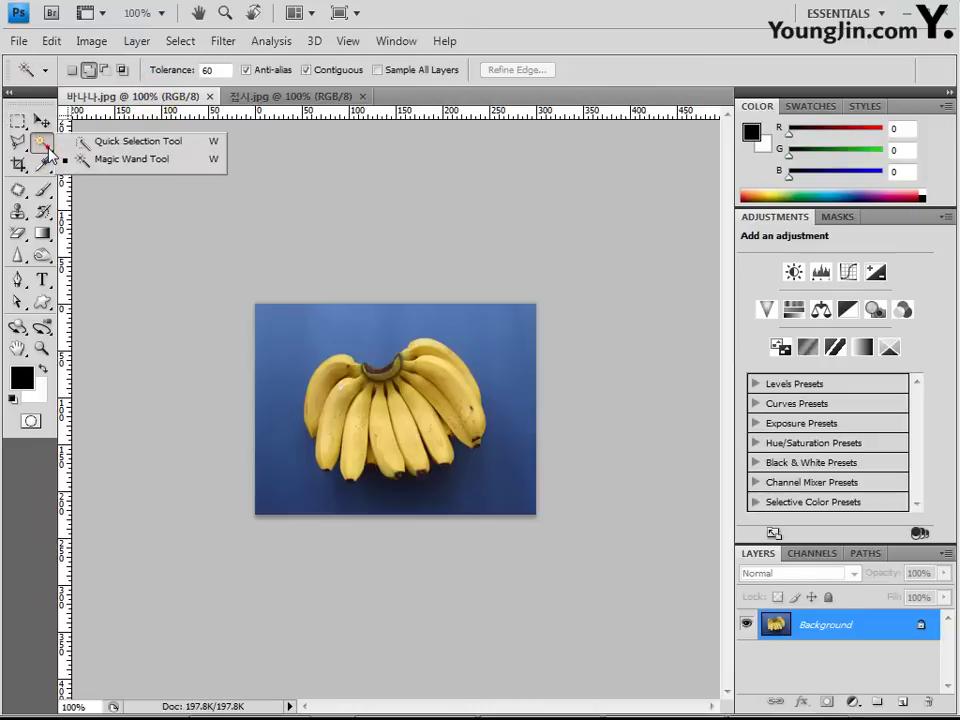
click(101, 160)
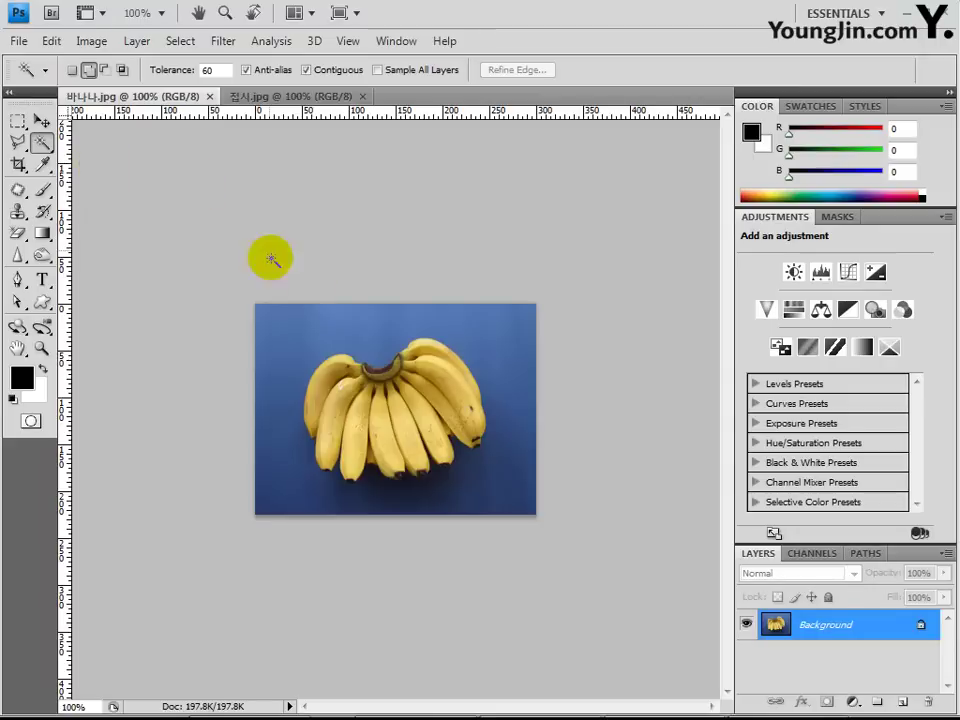
click(381, 345)
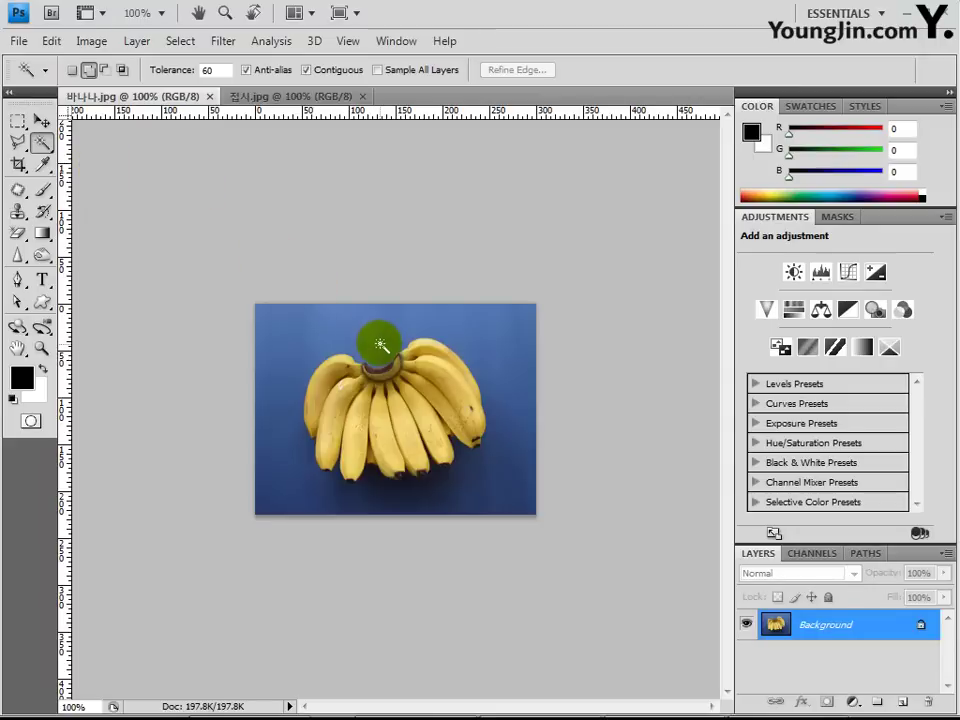
click(213, 70)
text(21)
key(Return)
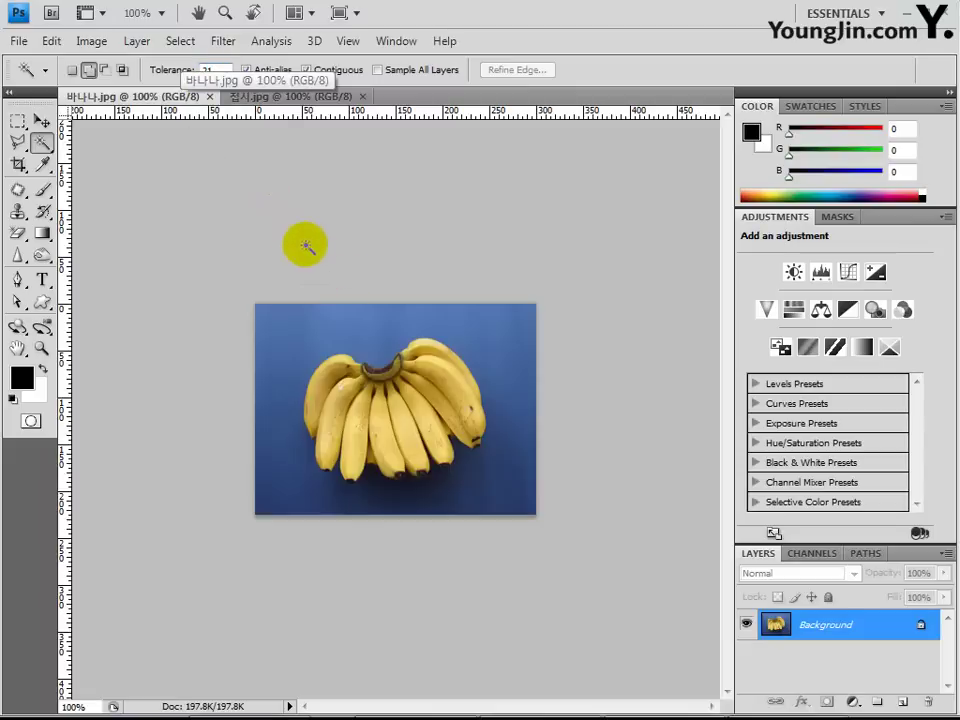
text(32)
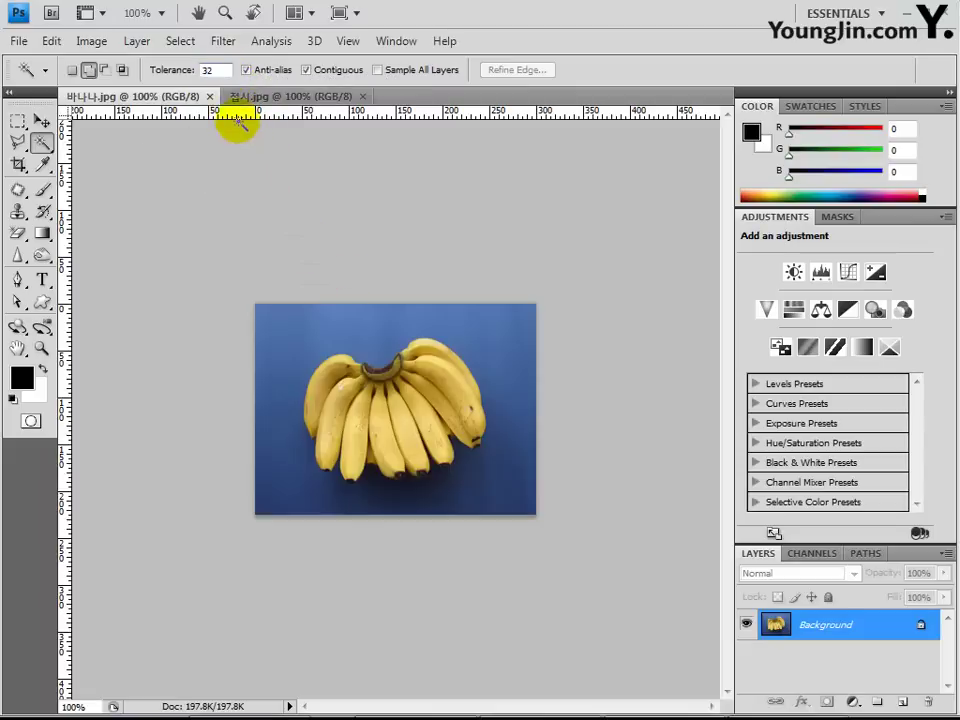
Add all the blue background areas around the bananas to one Magic Wand selection, and invert it to select the bananas.
click(348, 340)
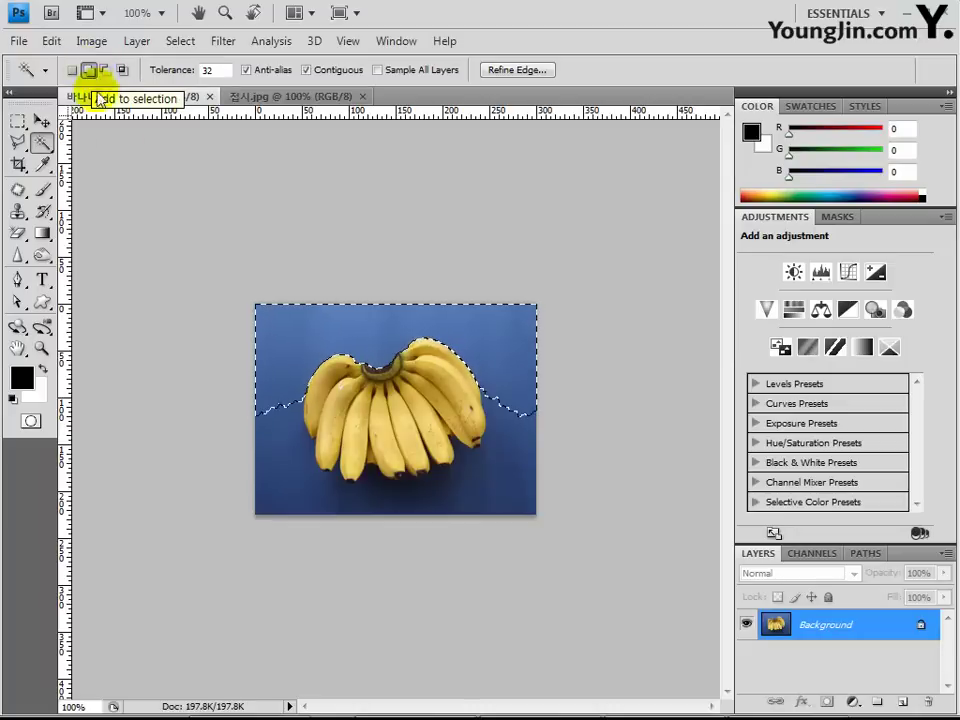
click(286, 442)
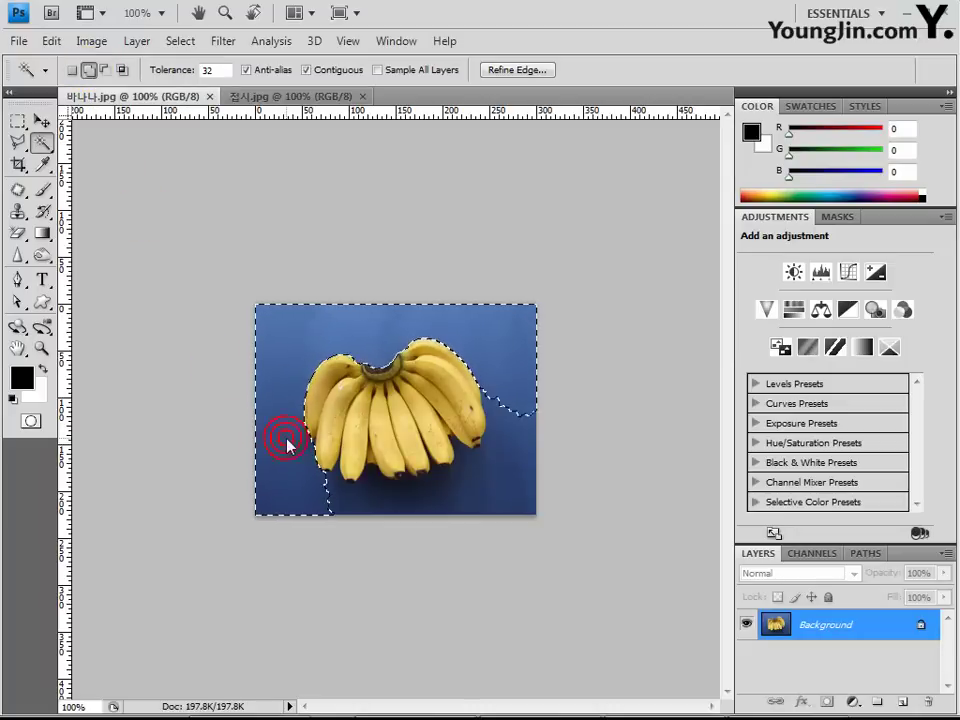
click(362, 495)
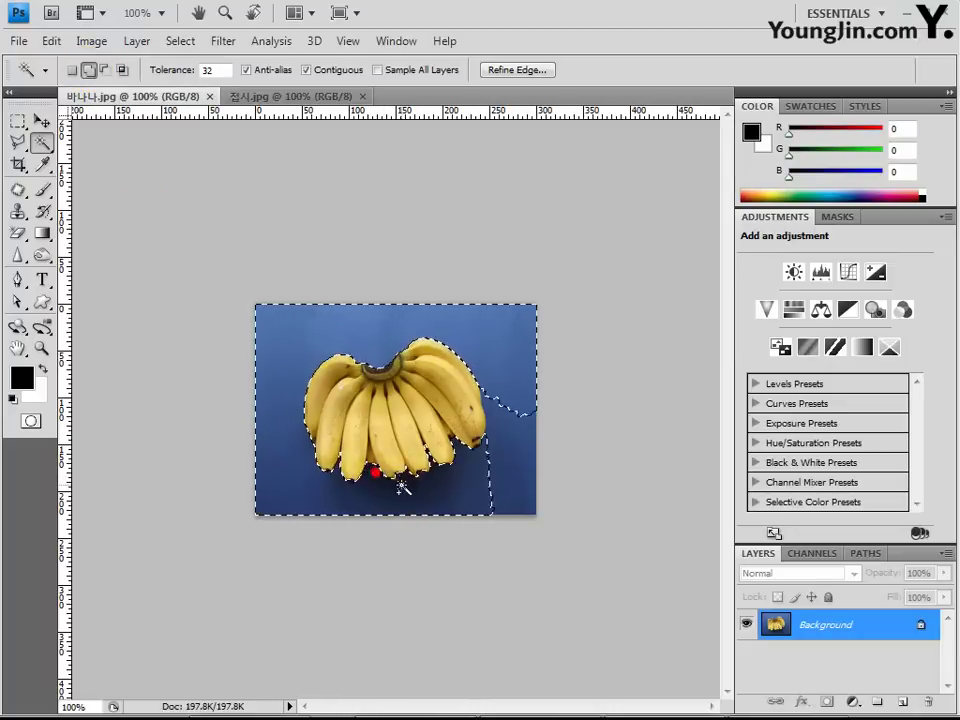
click(502, 453)
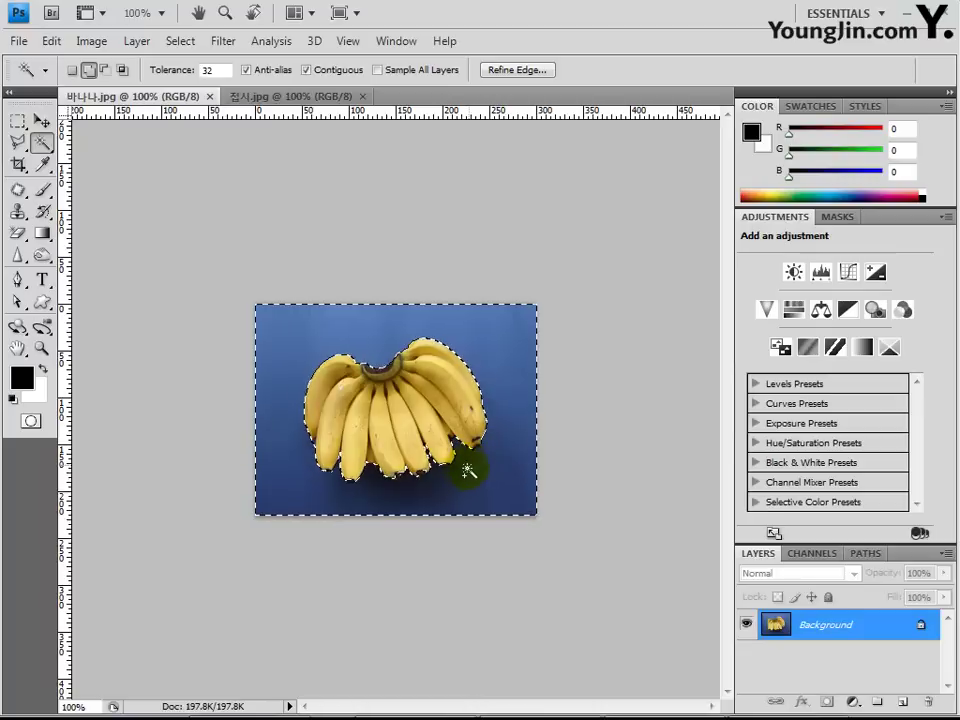
click(418, 494)
click(424, 500)
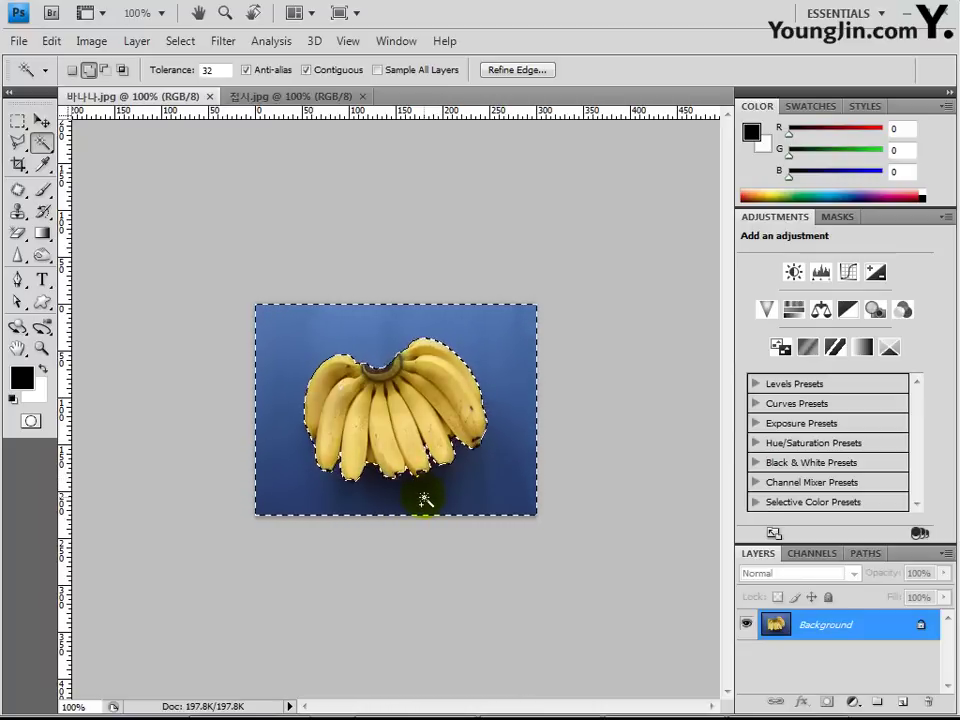
click(448, 500)
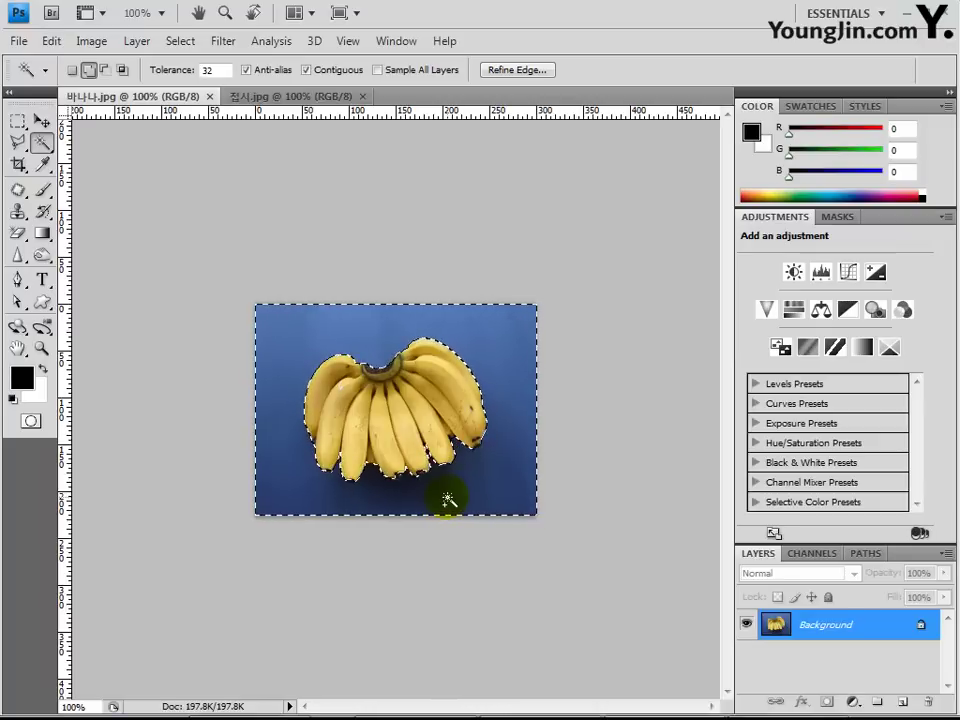
right_click(505, 469)
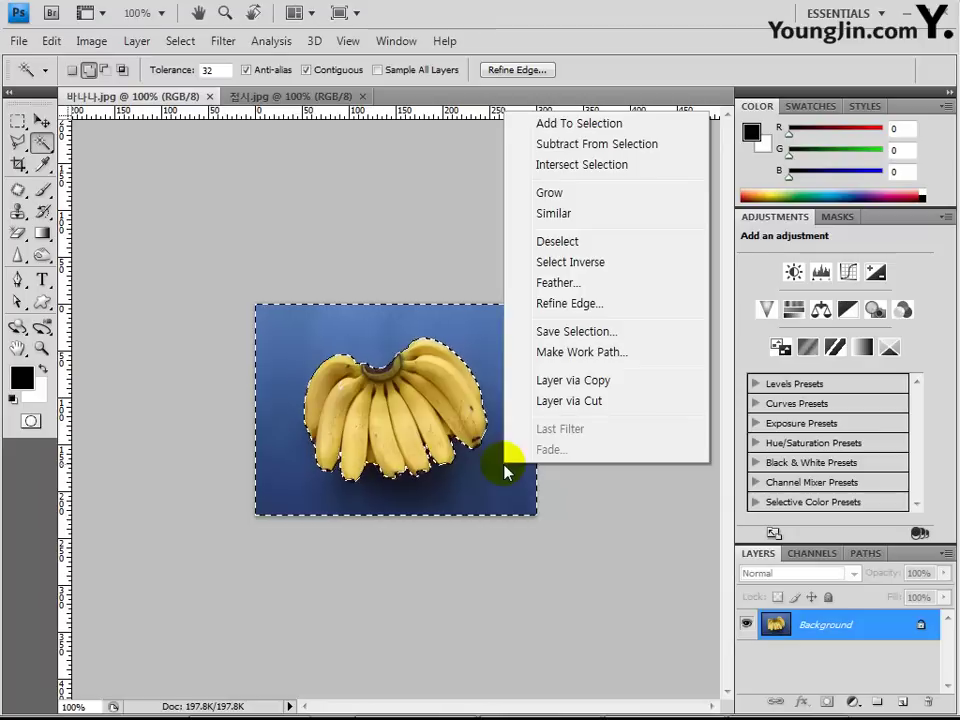
click(565, 263)
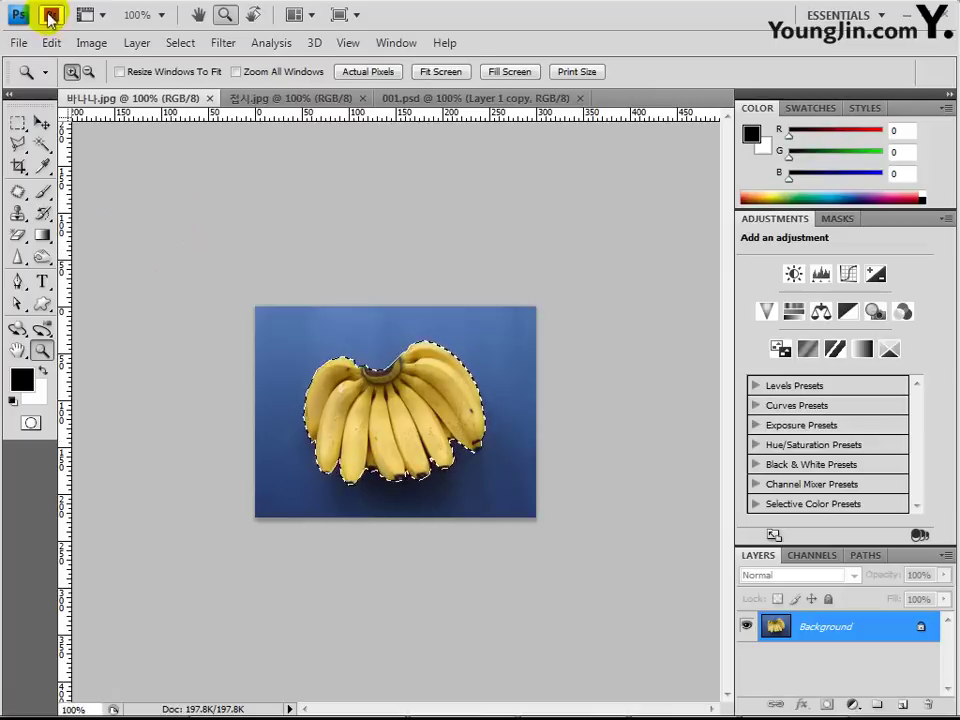
Copy the selected bananas from 바나나.jpg and paste them onto the plate in 접시.jpg.
click(47, 43)
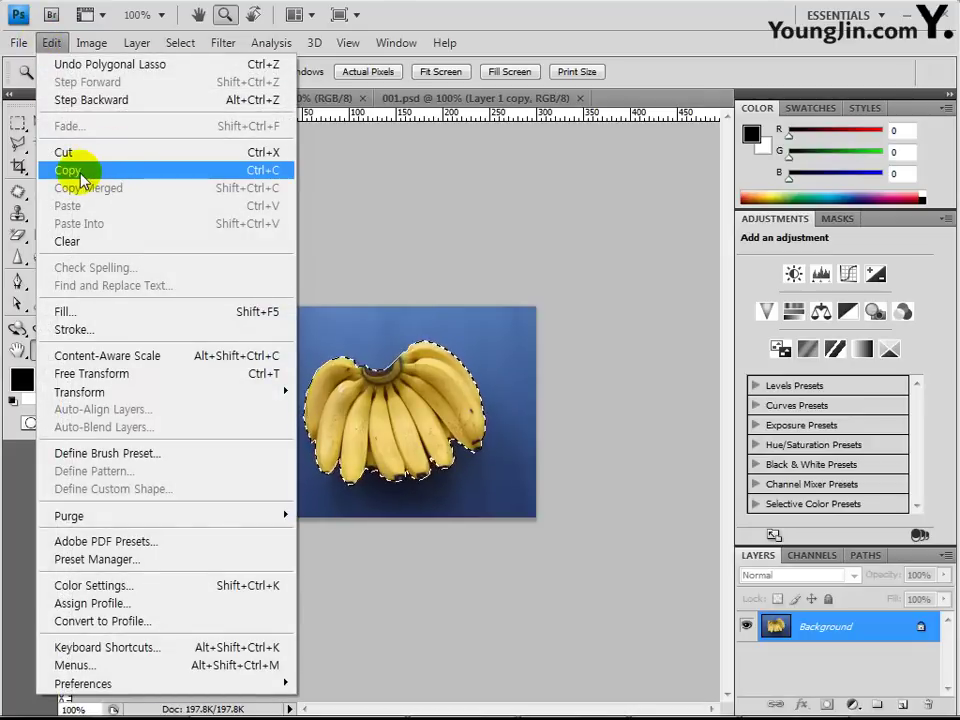
click(220, 172)
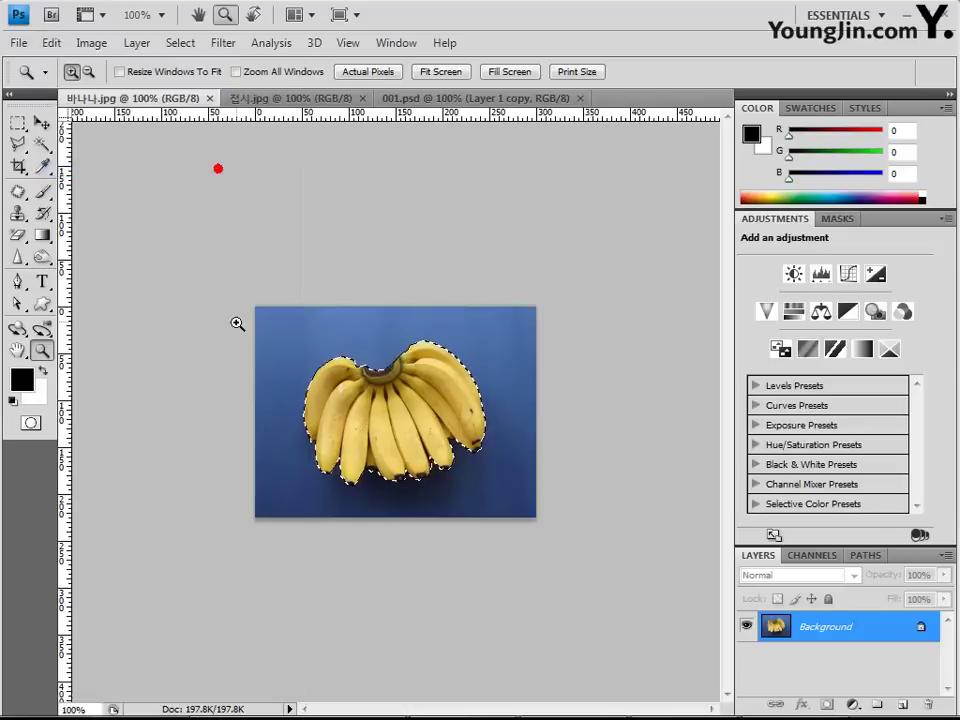
click(262, 100)
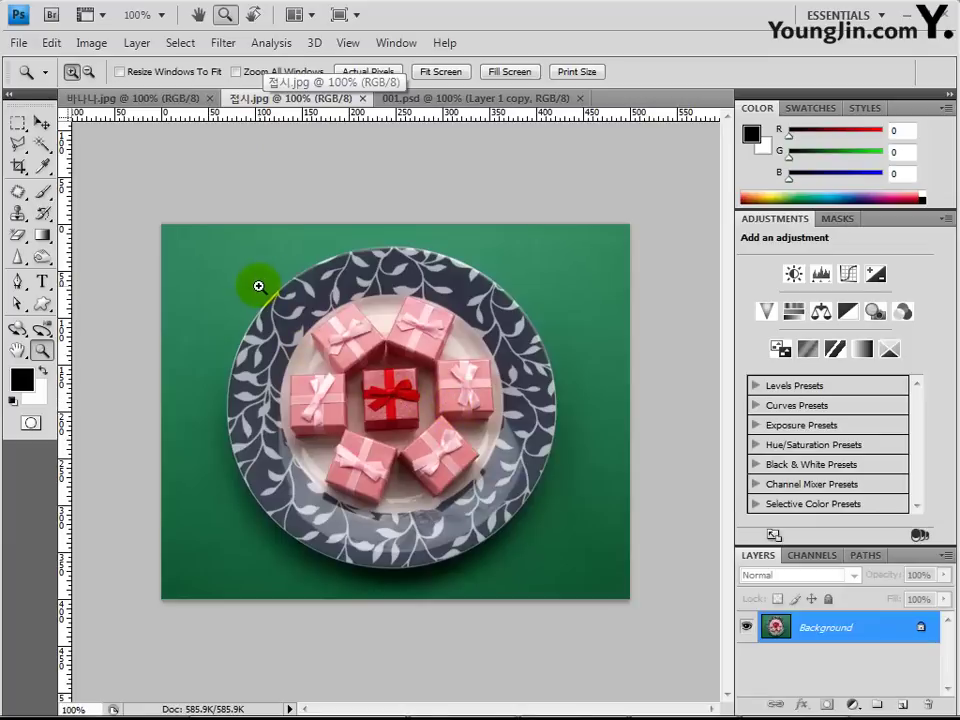
click(50, 43)
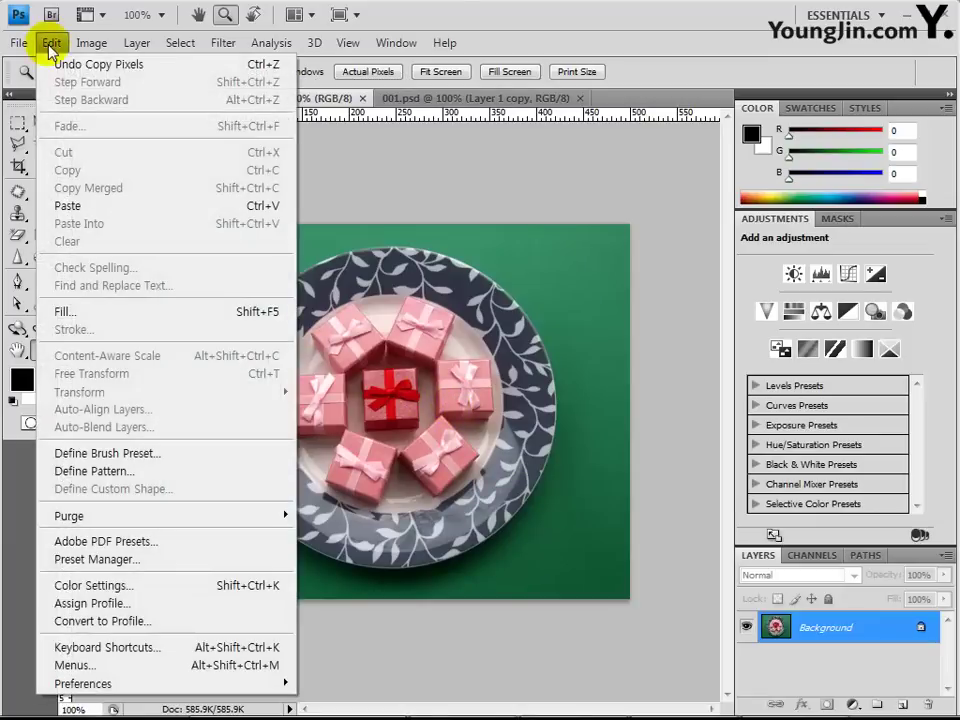
click(108, 210)
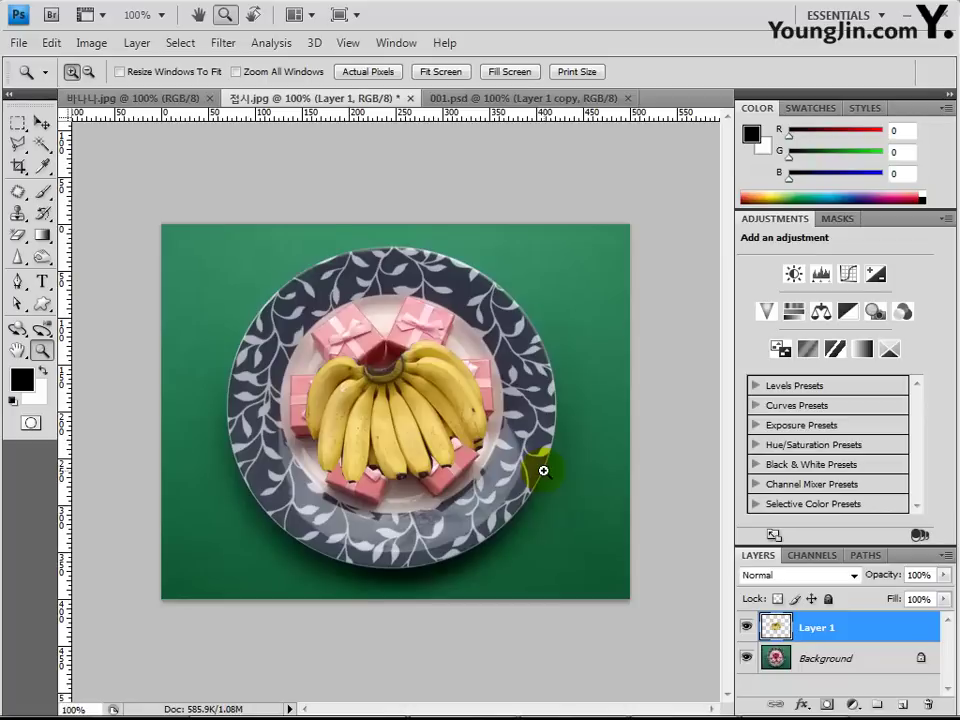
Check 001.psd for reference, and free-transform the pasted bananas to a rotation of about -12.5° and a proportional scale of about 77%.
click(476, 99)
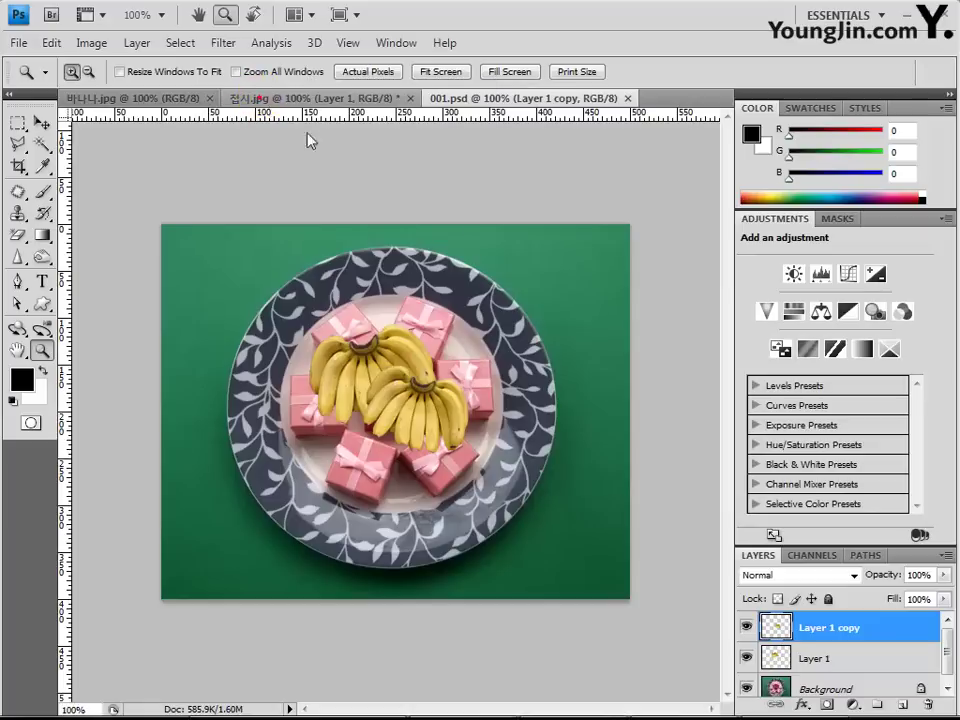
click(245, 99)
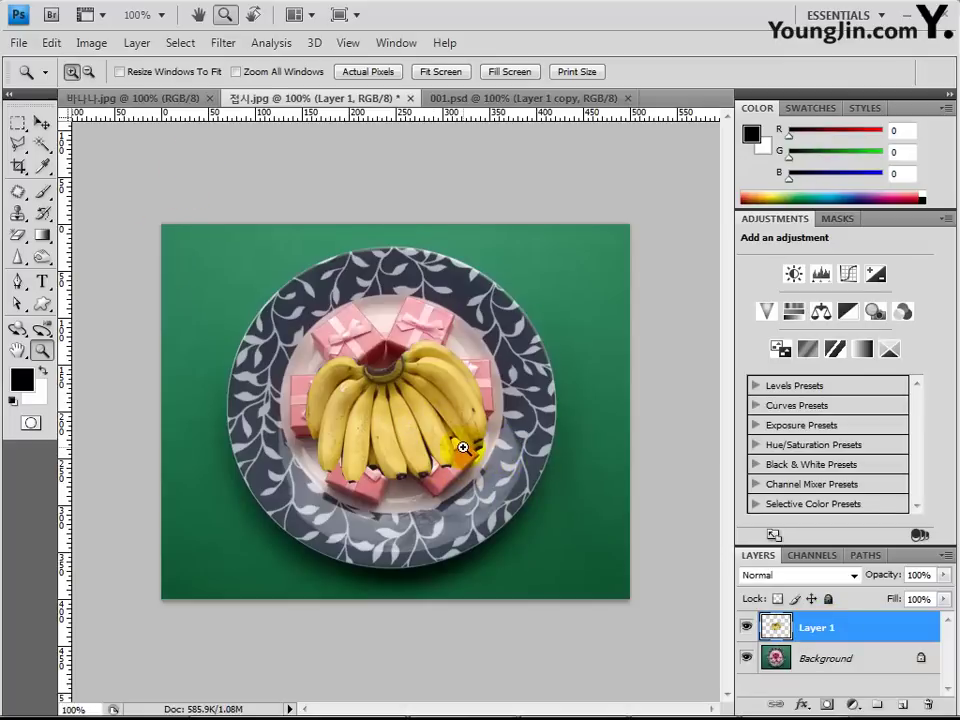
click(50, 43)
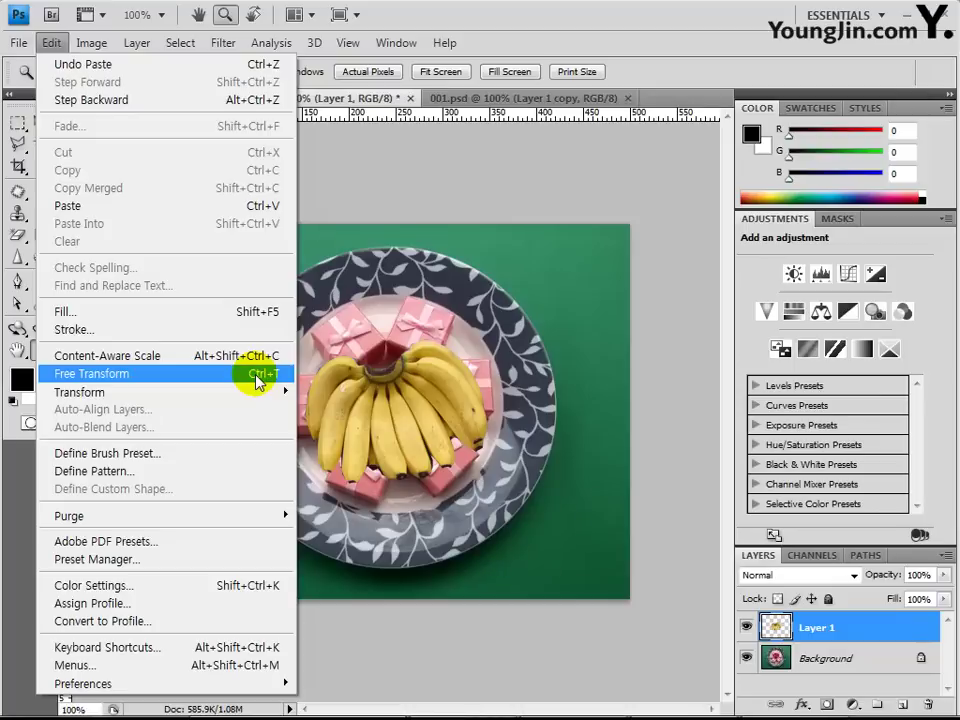
click(256, 374)
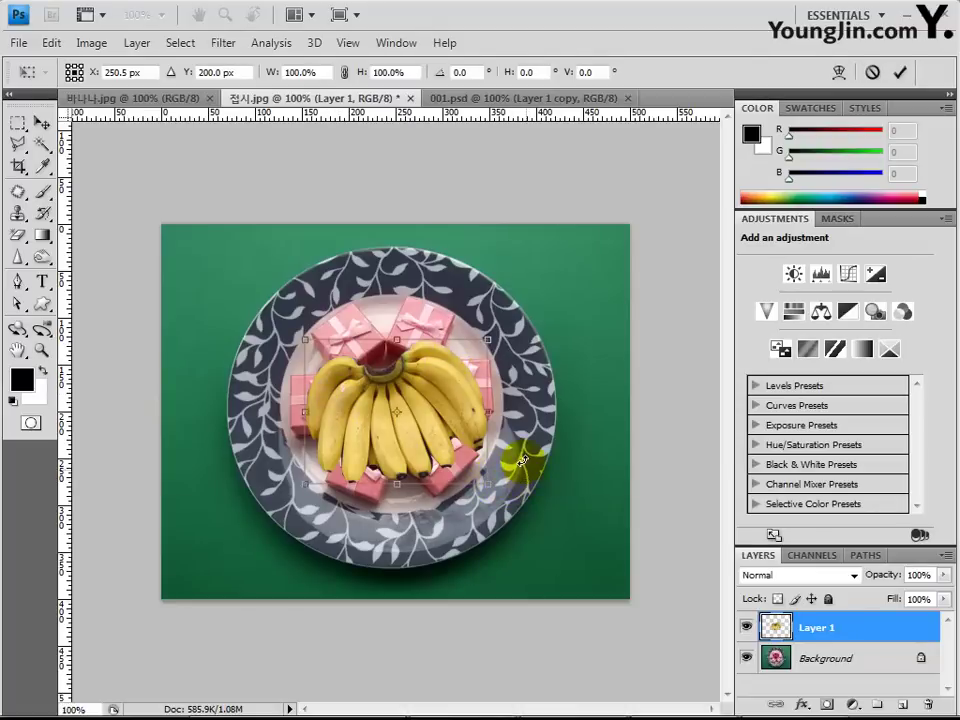
drag(505, 322, 482, 300)
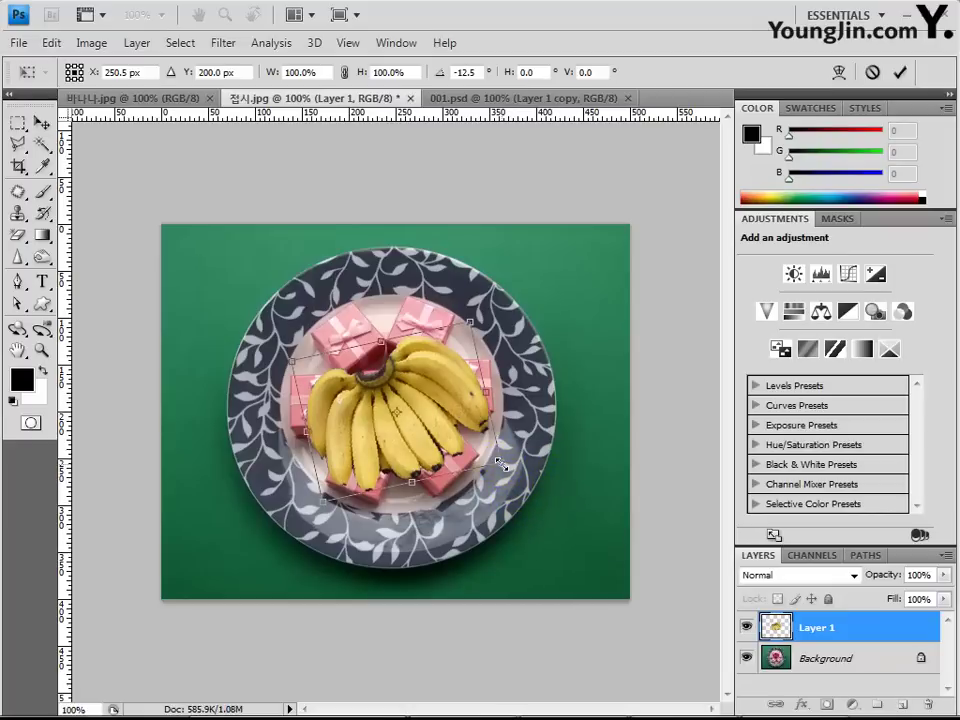
click(500, 462)
drag(500, 462, 452, 438)
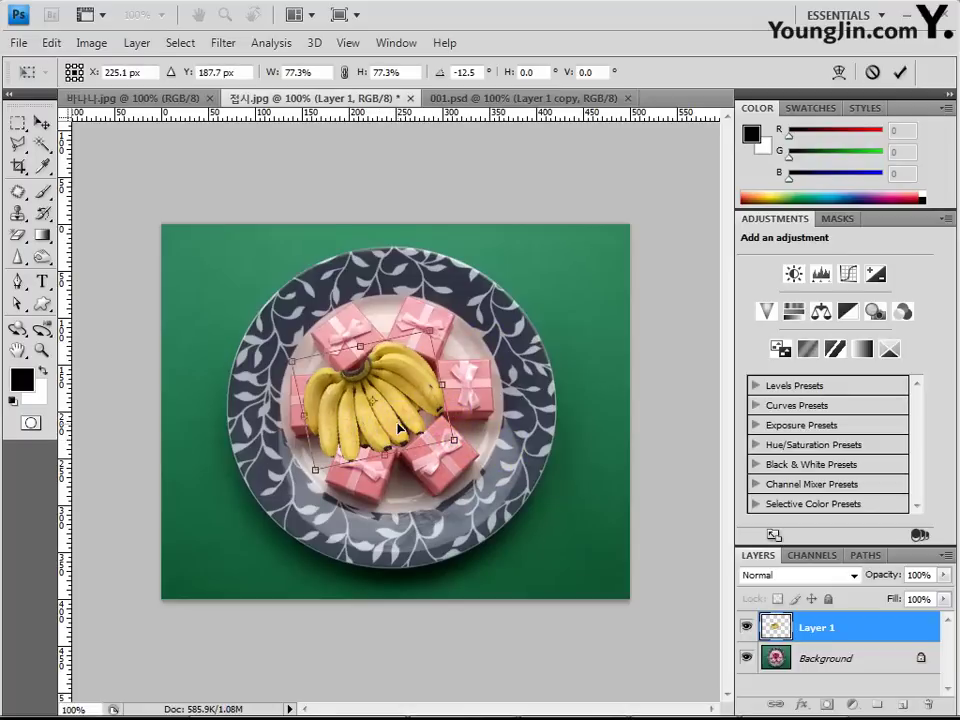
Scale the bananas to about 71%, position them over the upper middle of the plate, and apply the transform.
drag(390, 422, 429, 392)
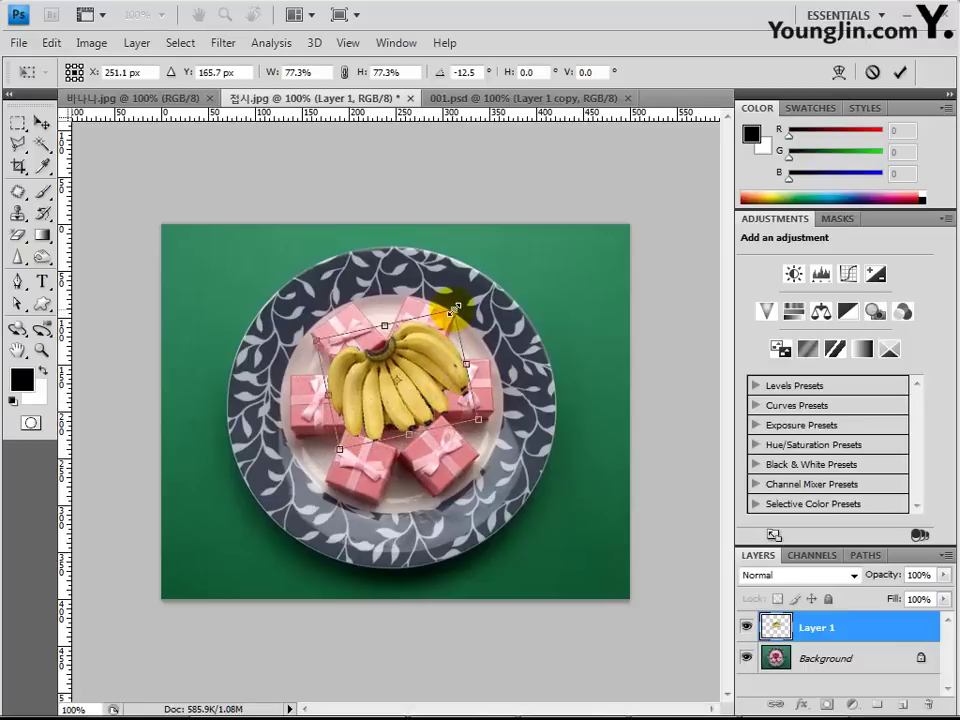
drag(453, 309, 432, 316)
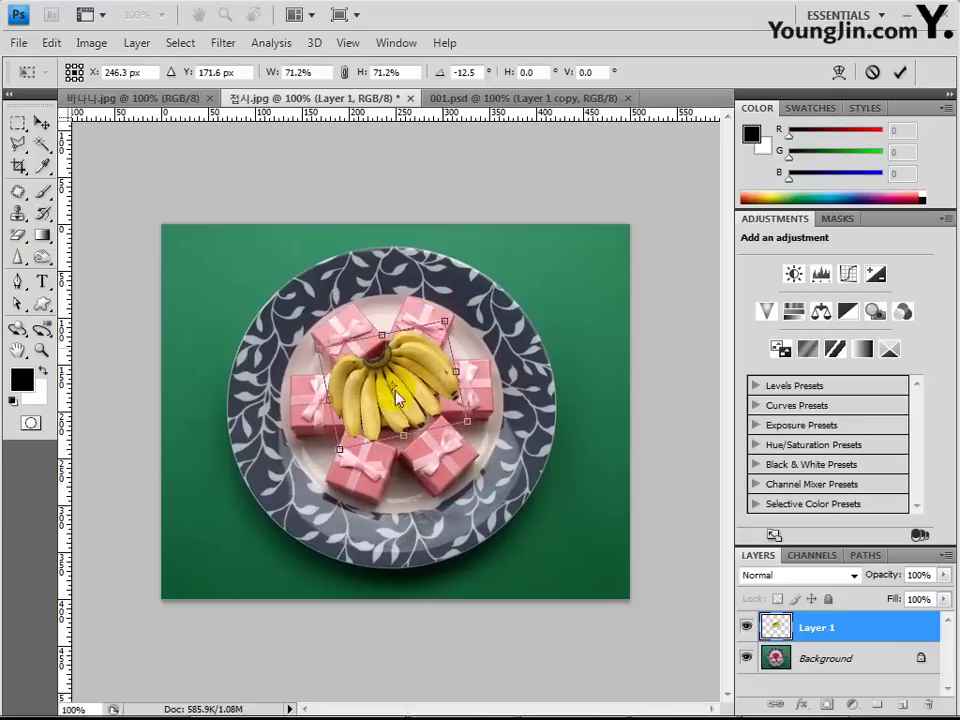
drag(399, 403, 397, 392)
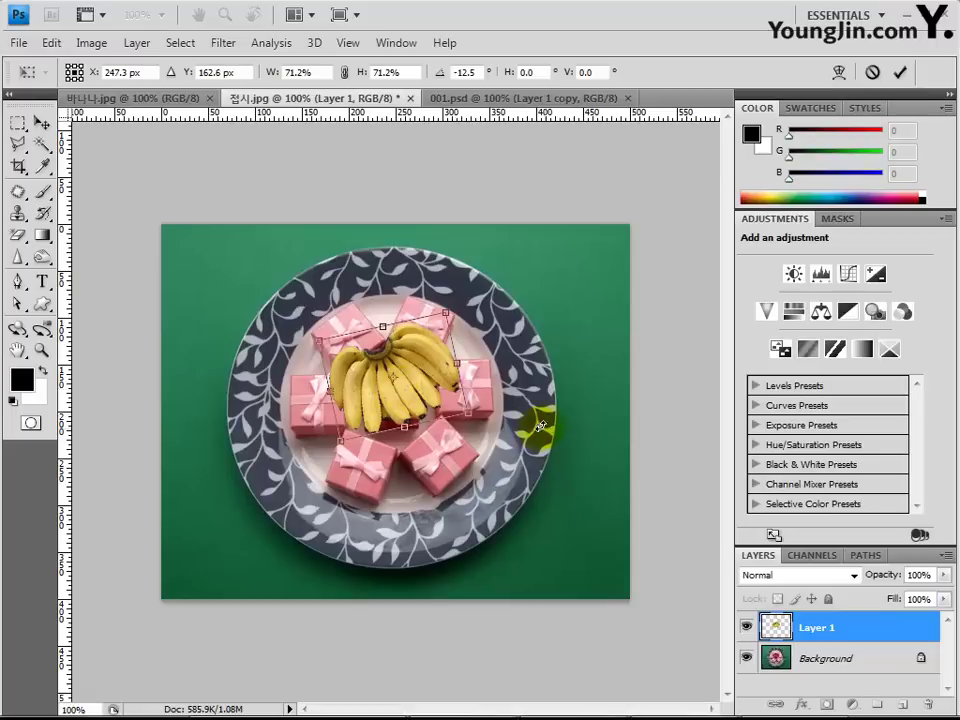
click(396, 382)
key(Return)
key(z)
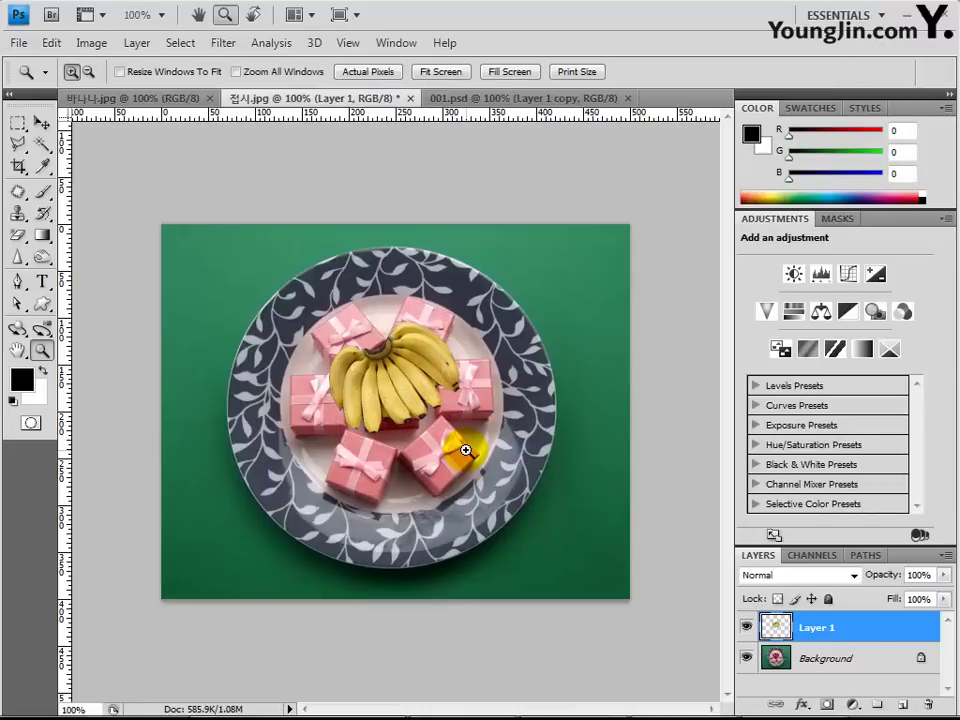
Close 001.psd and free-transform the bananas again, rotating them about 11.4° and scaling them to about 96% slightly further left.
key(ctrl+w)
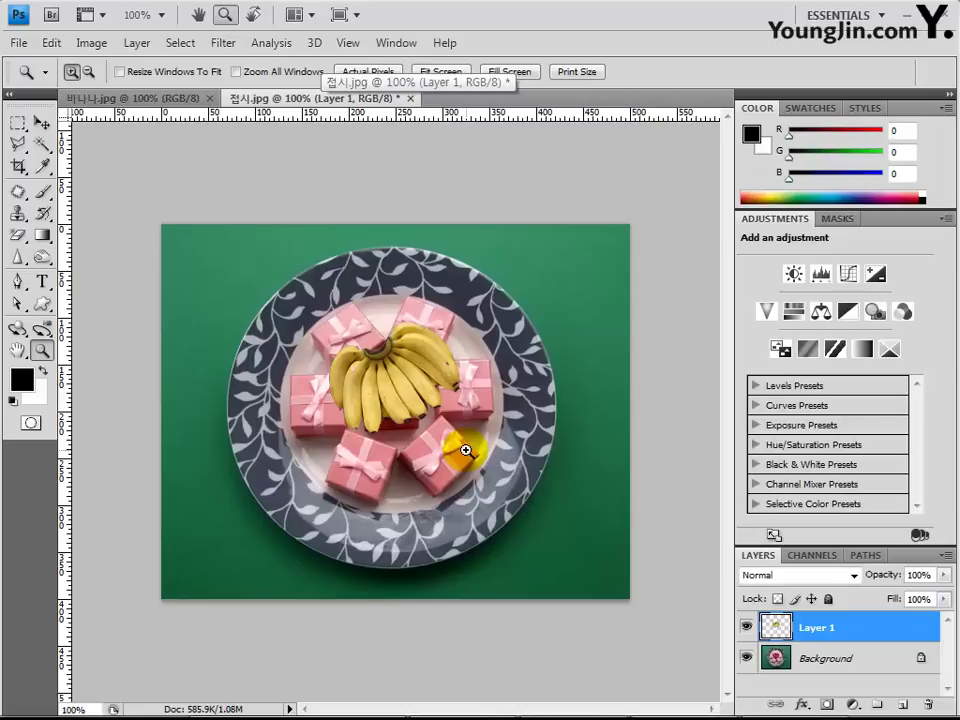
key(ctrl+t)
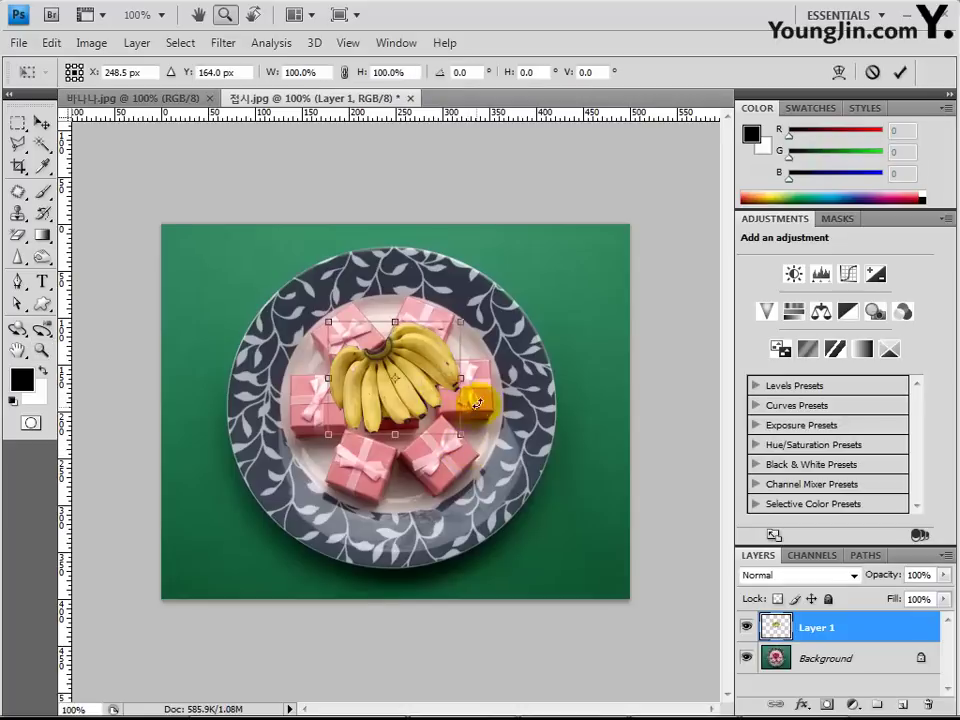
drag(536, 378, 544, 410)
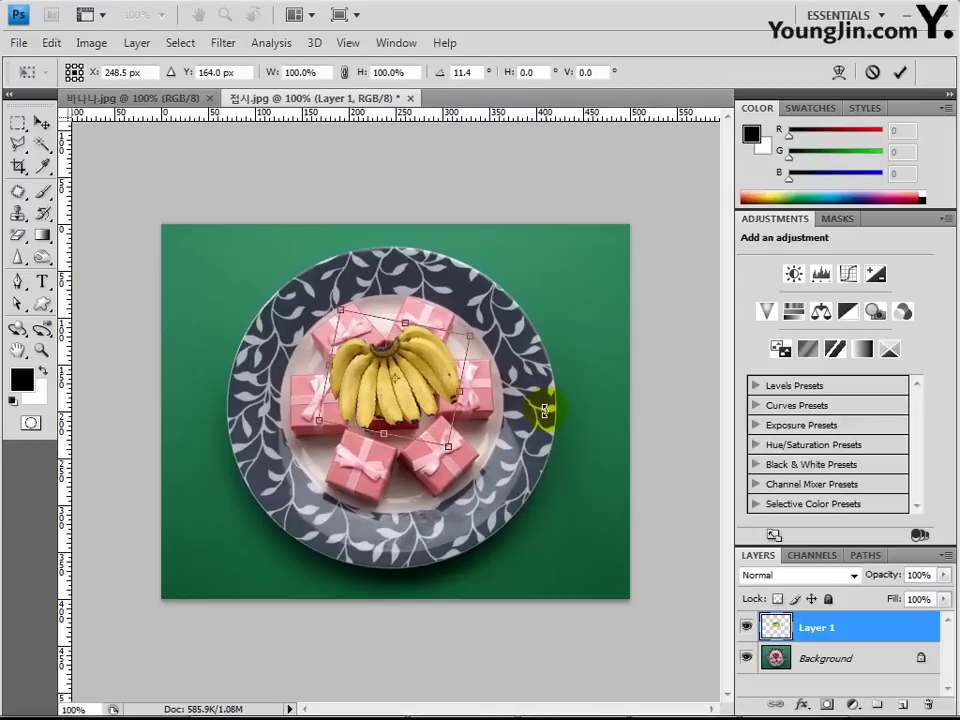
drag(401, 390, 388, 397)
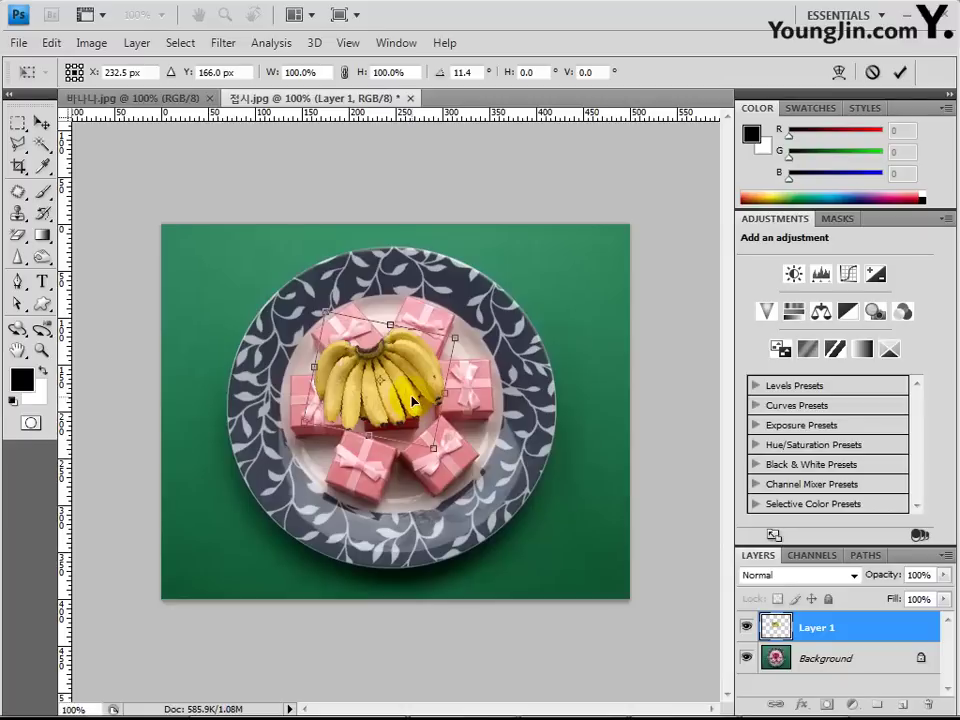
click(447, 344)
drag(447, 344, 440, 340)
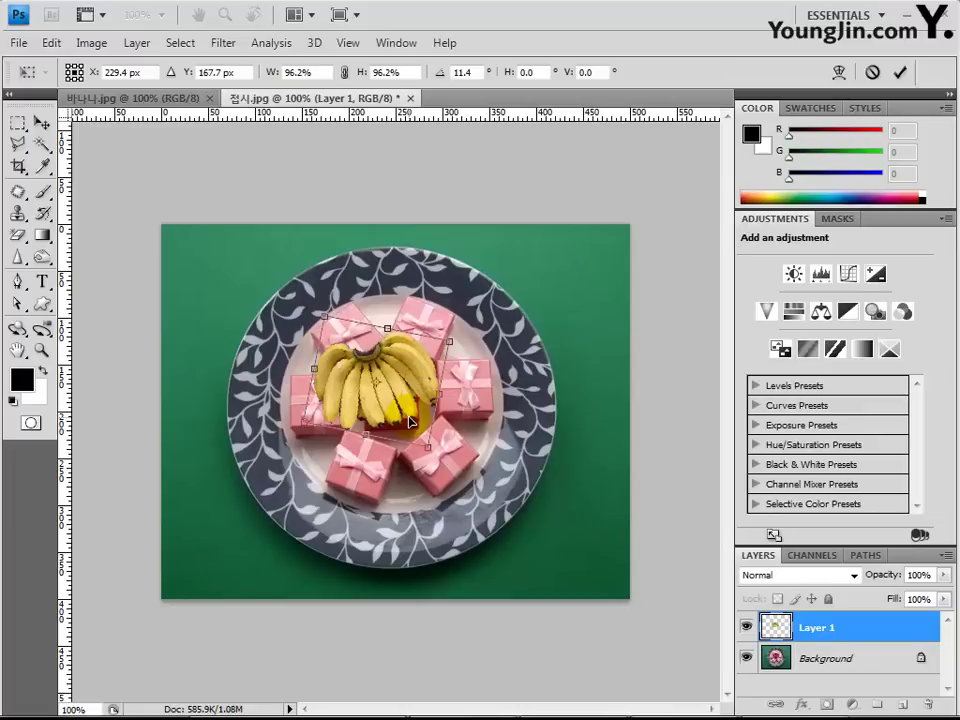
Nudge the bananas vertically to about Y 162.7 px and apply the transform.
key(Up)
key(Up)
key(Up)
key(Up)
key(Up)
key(Up)
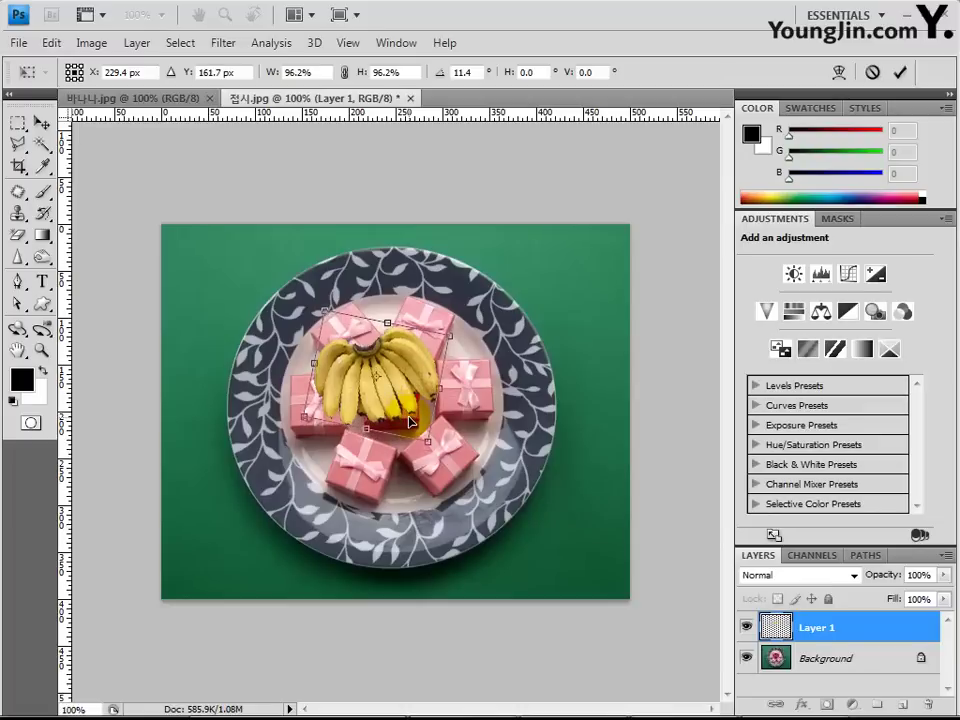
key(Up)
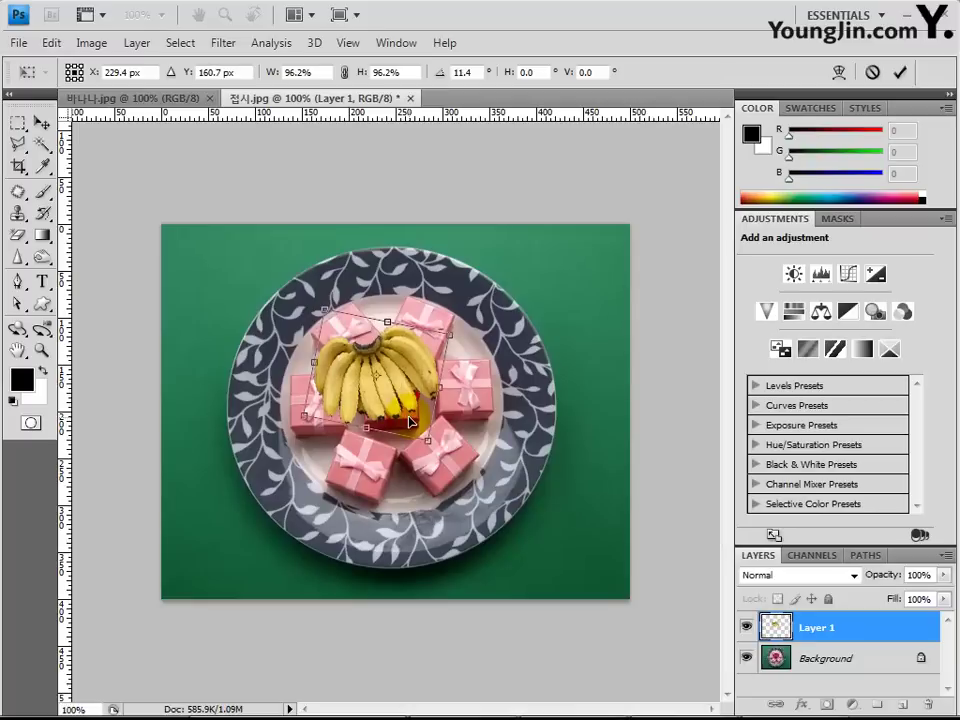
key(Up)
key(Up)
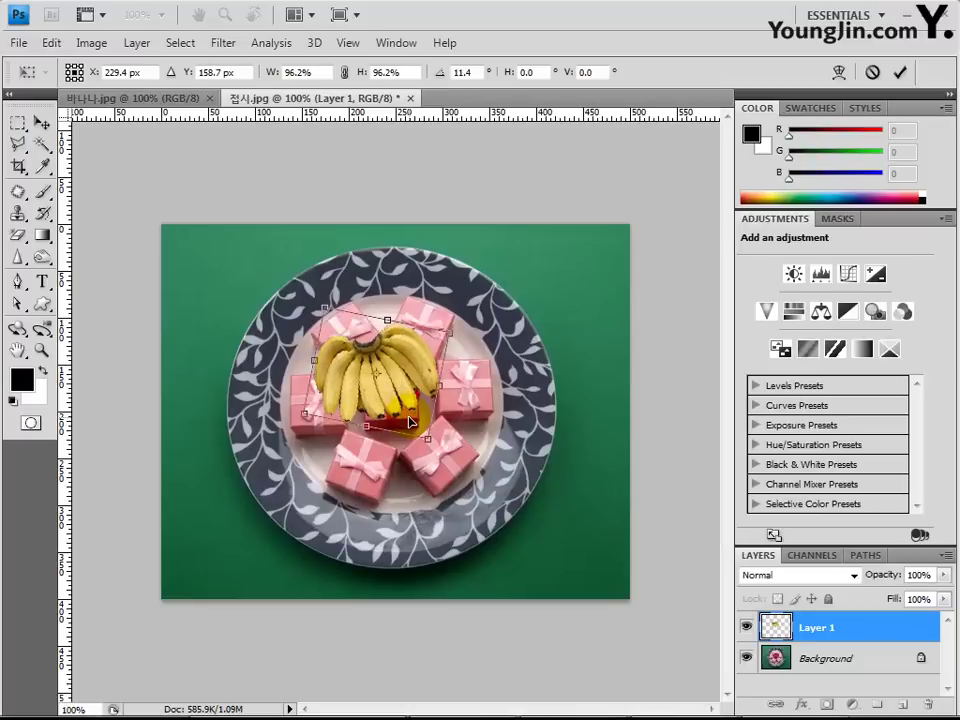
key(Down)
key(Down)
key(Down)
key(Down)
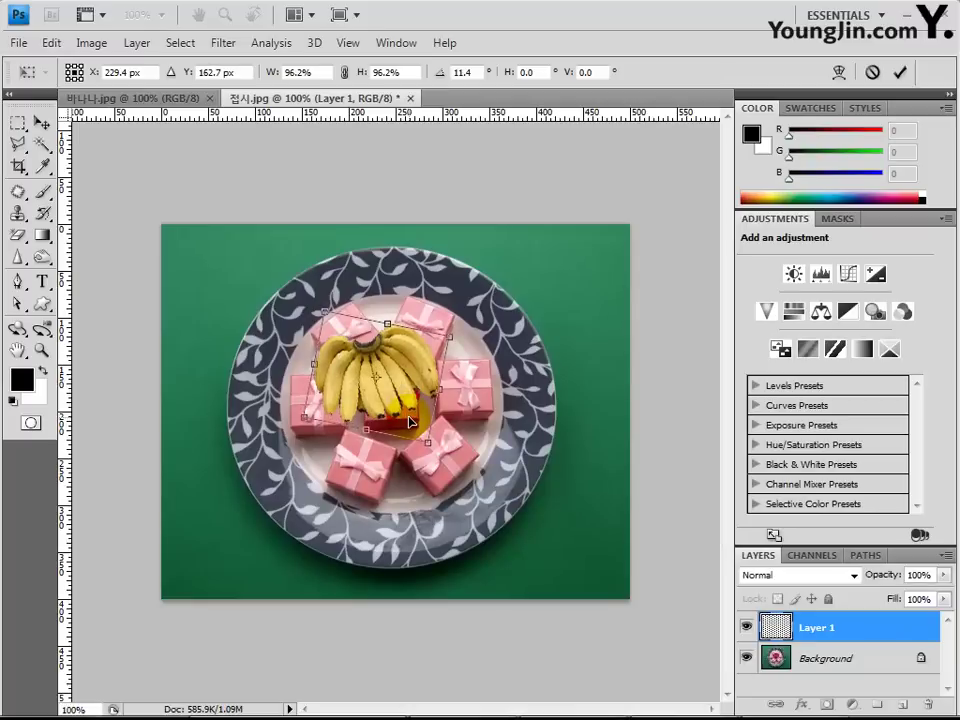
key(Return)
key(z)
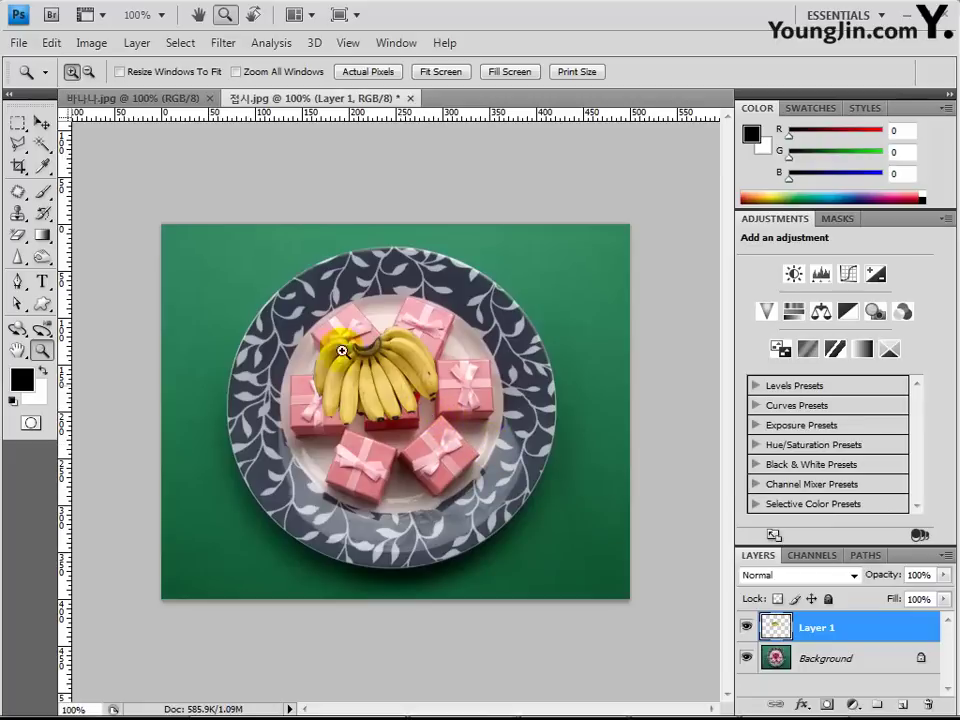
Duplicate the bananas with the Move Tool, placing the copy below and to the right so it overlaps the original bunch.
click(41, 122)
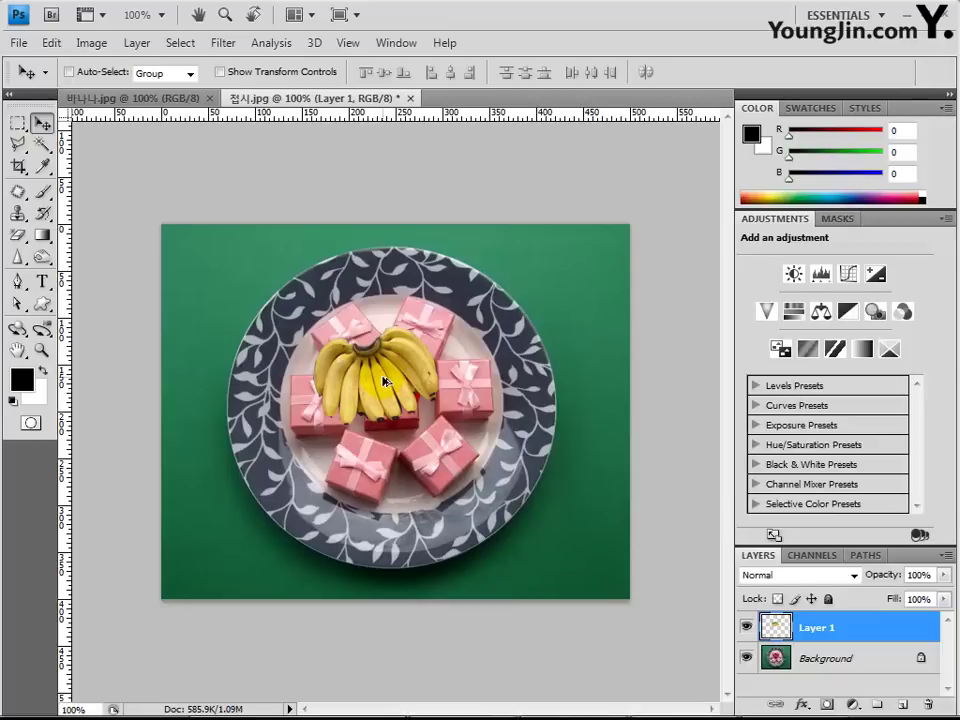
drag(381, 376, 432, 413)
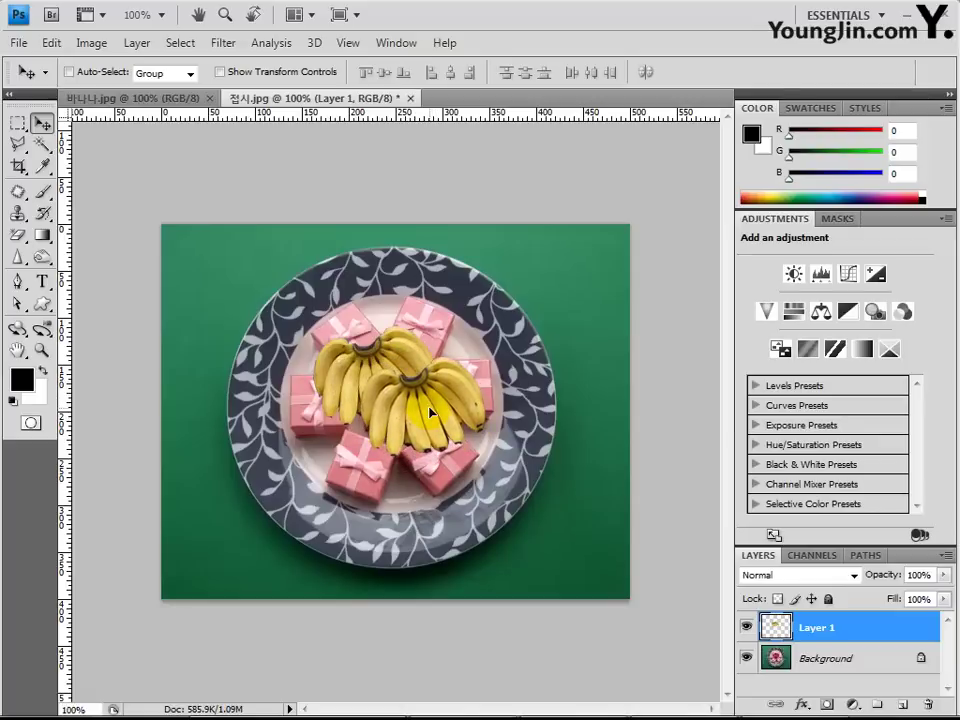
Copy the lower banana bunch onto its own layer and free-transform it, rotating about 23.3° and scaling to about 91% width and 94.8% height.
key(ctrl+j)
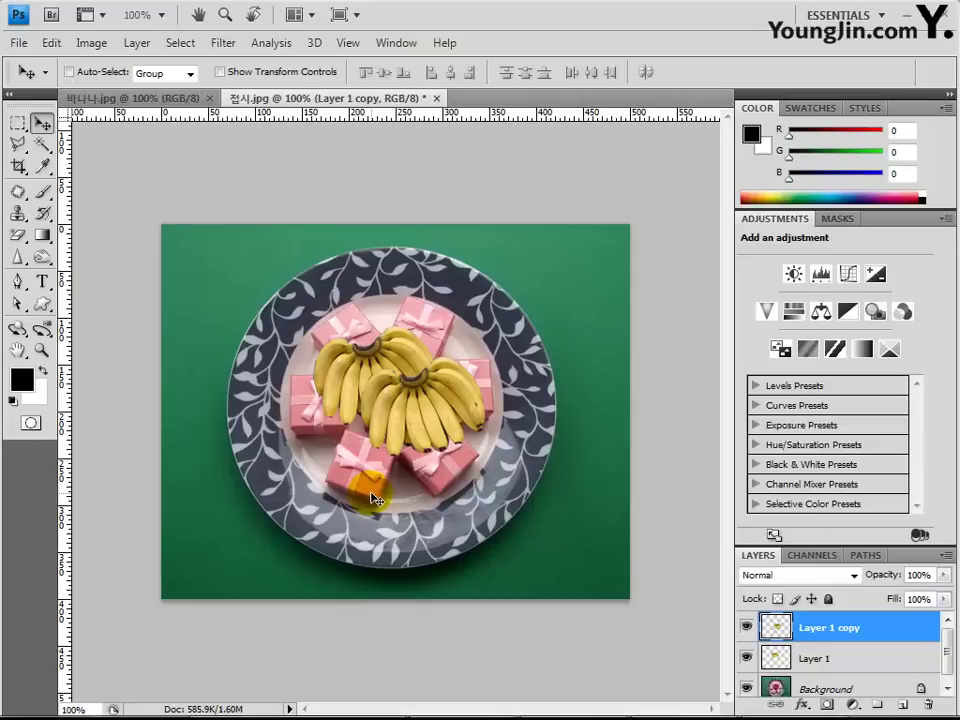
key(ctrl+t)
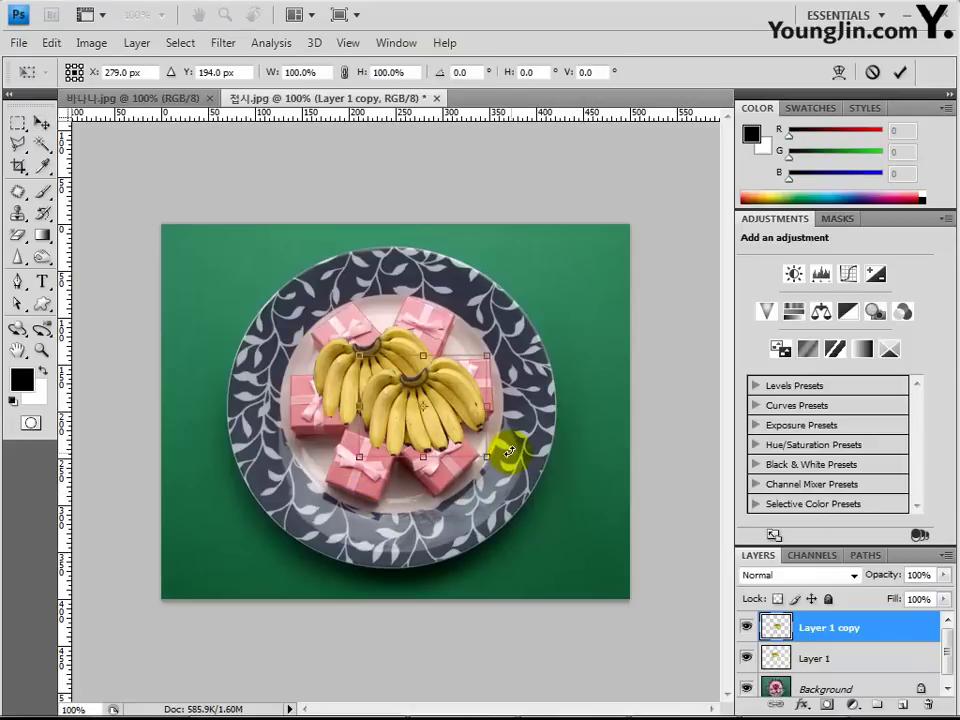
drag(535, 388, 544, 431)
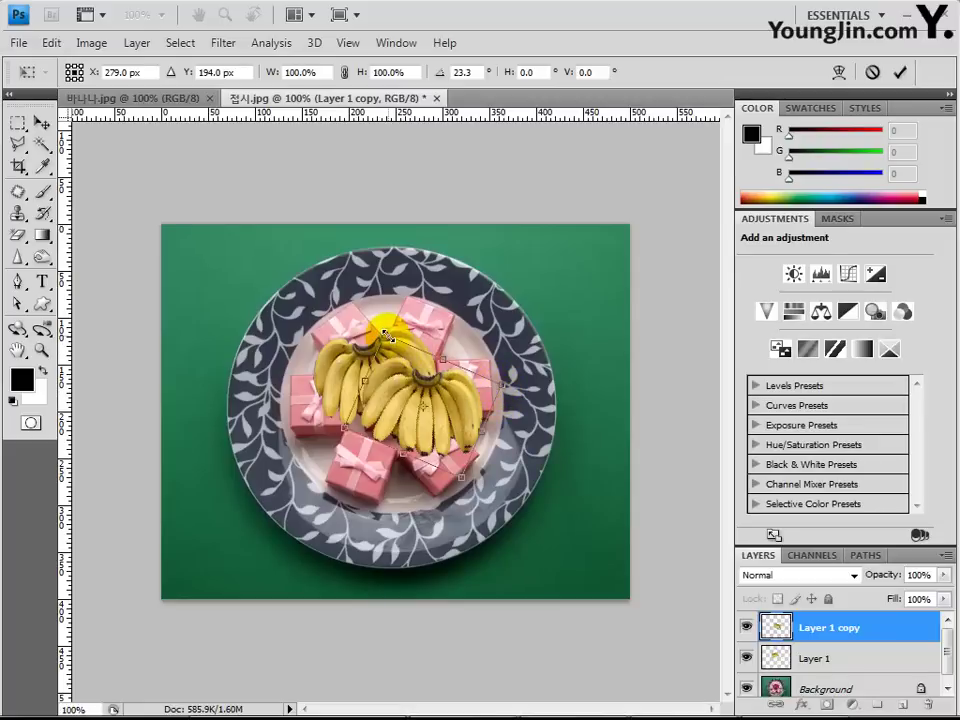
drag(385, 334, 396, 346)
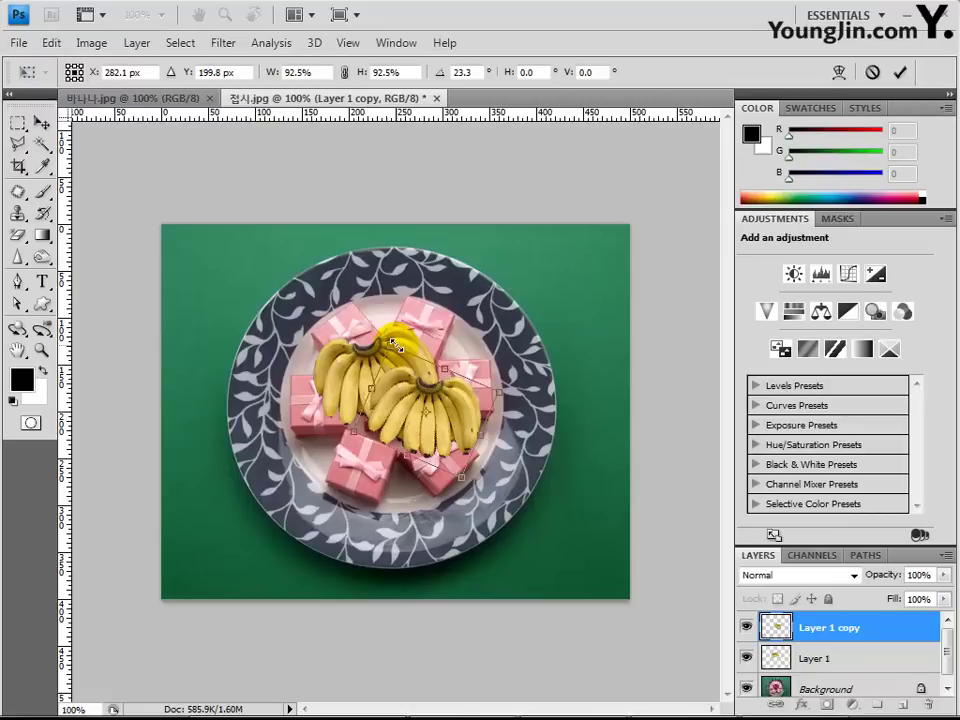
drag(396, 346, 394, 337)
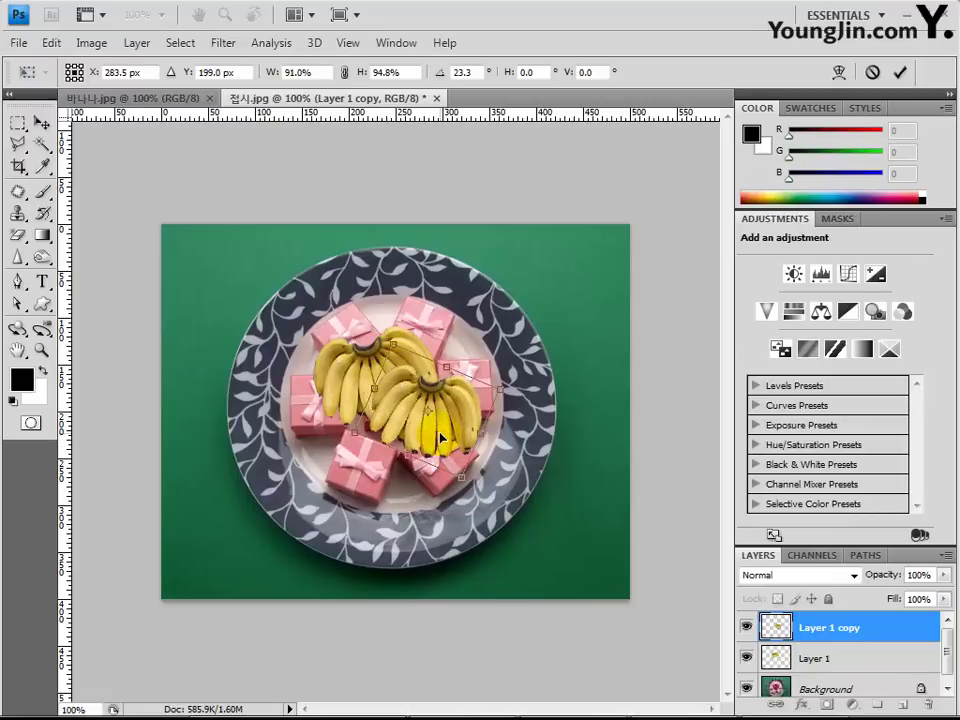
mouse_move(436, 433)
mouse_down()
mouse_move(432, 426)
mouse_move(435, 437)
mouse_up()
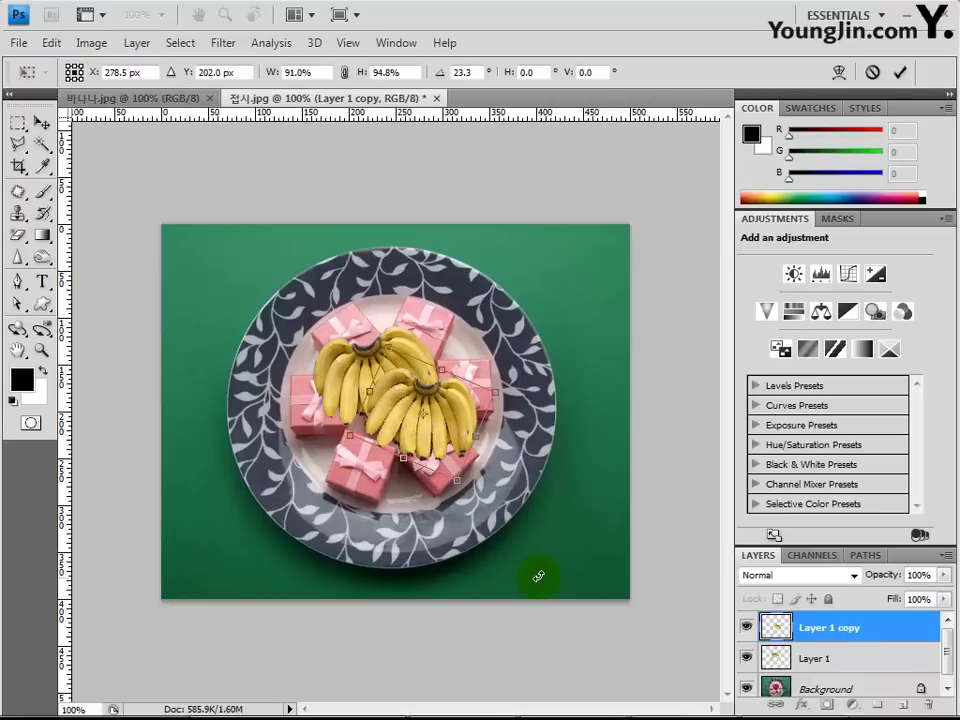
Nudge the lower banana bunch to about X 276.5 px, Y 195 px and apply the transform.
key(Left)
key(Left)
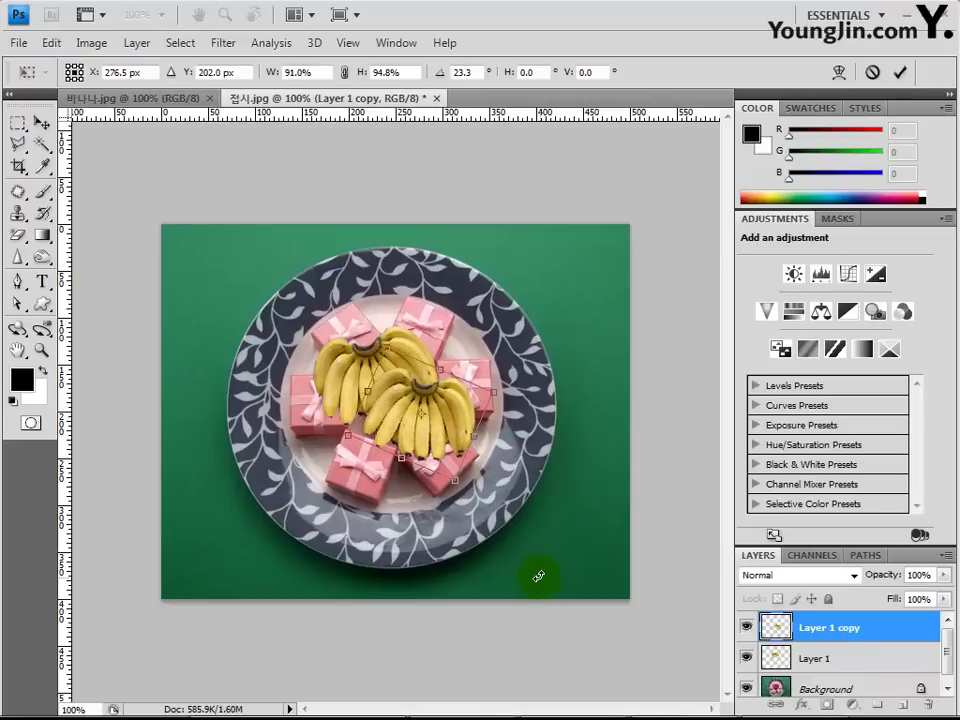
key(Up)
key(Up)
key(Up)
key(Up)
key(Up)
key(Up)
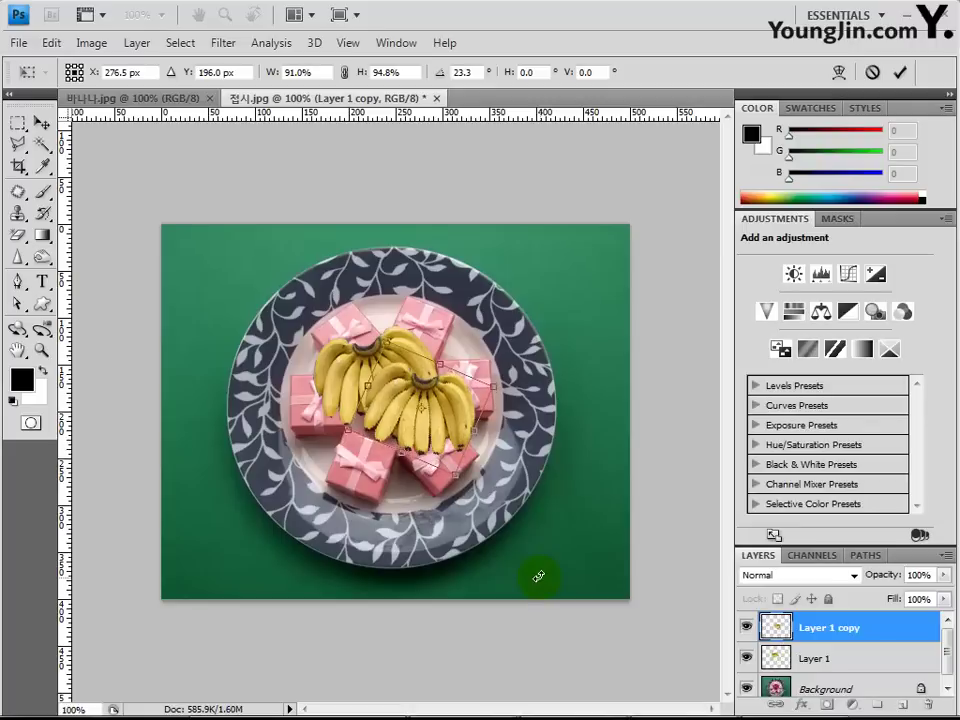
key(Up)
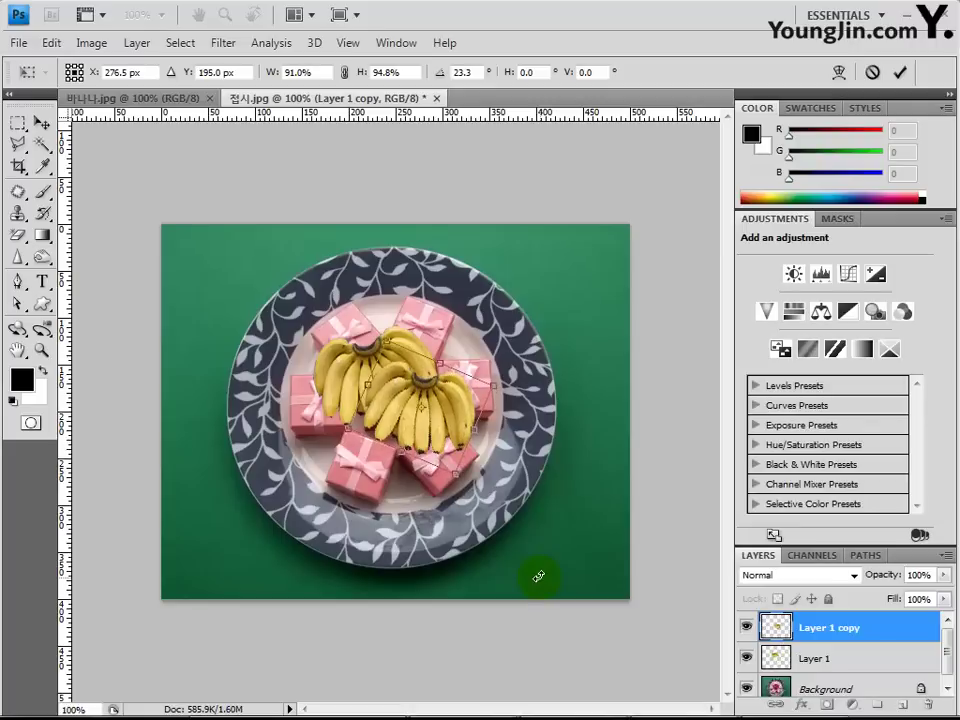
key(Return)
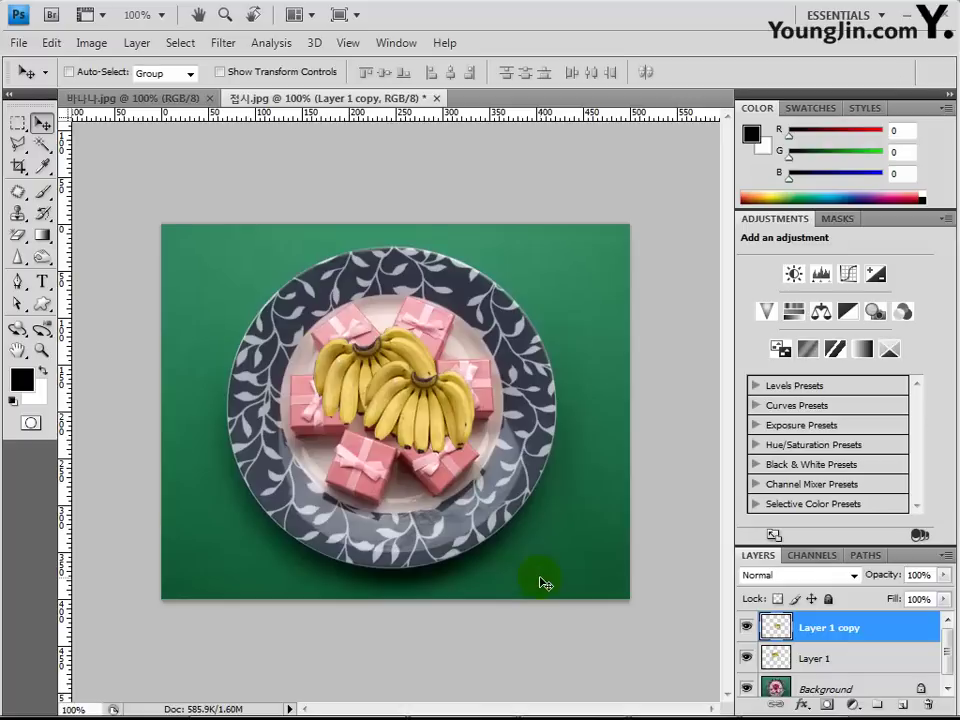
Compare with the sample 001.psd, return to 접시.jpg and free-transform the lower banana bunch slightly smaller, applying the transform.
drag(375, 366, 435, 443)
drag(434, 445, 392, 468)
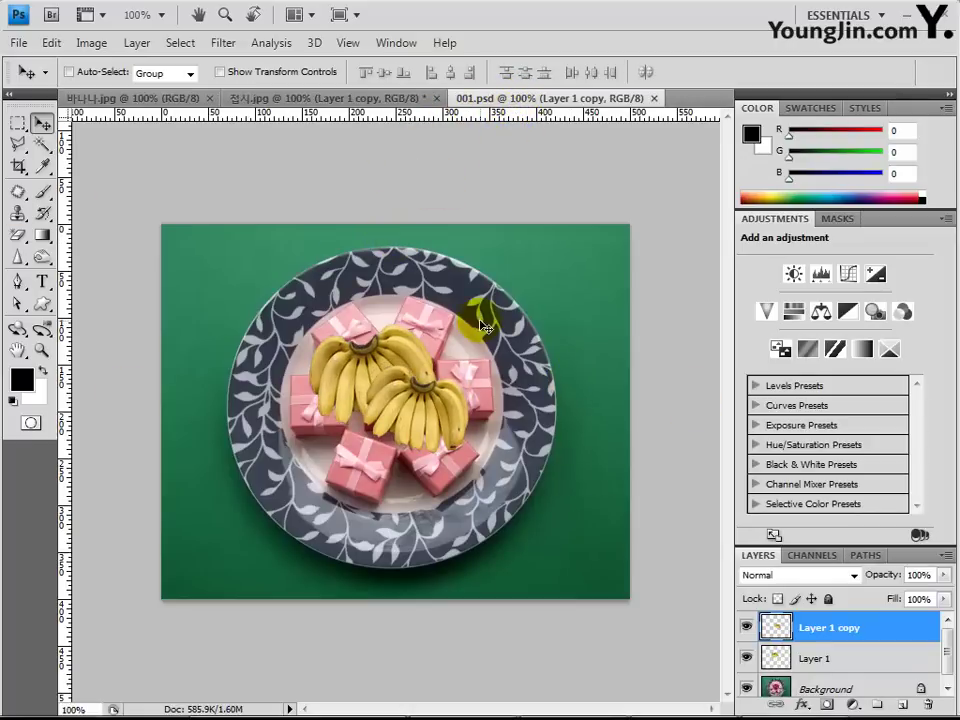
click(313, 100)
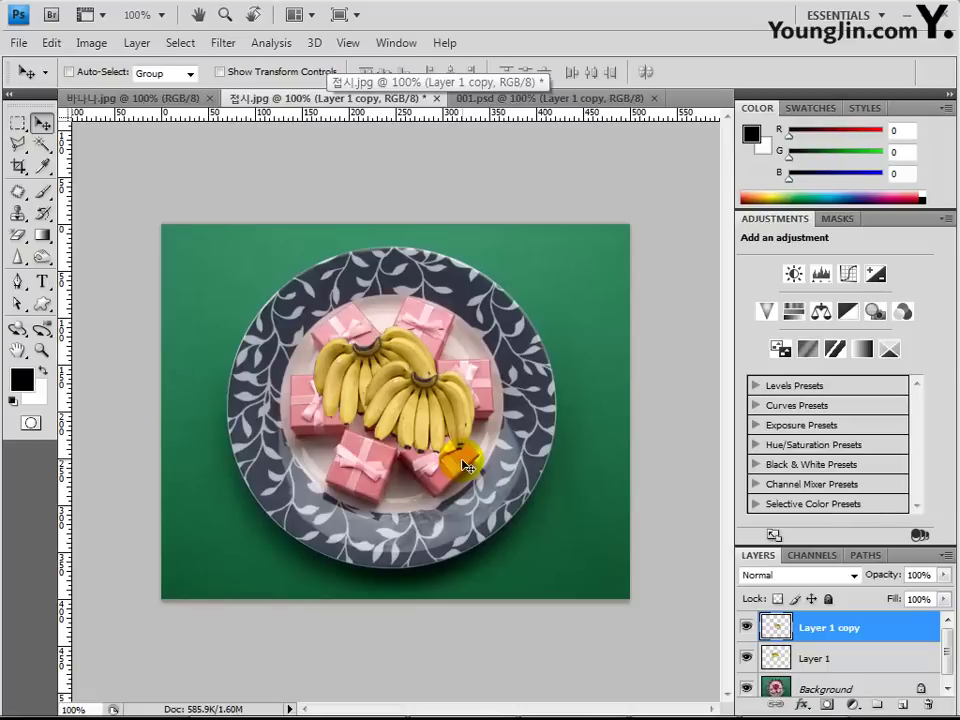
key(ctrl+t)
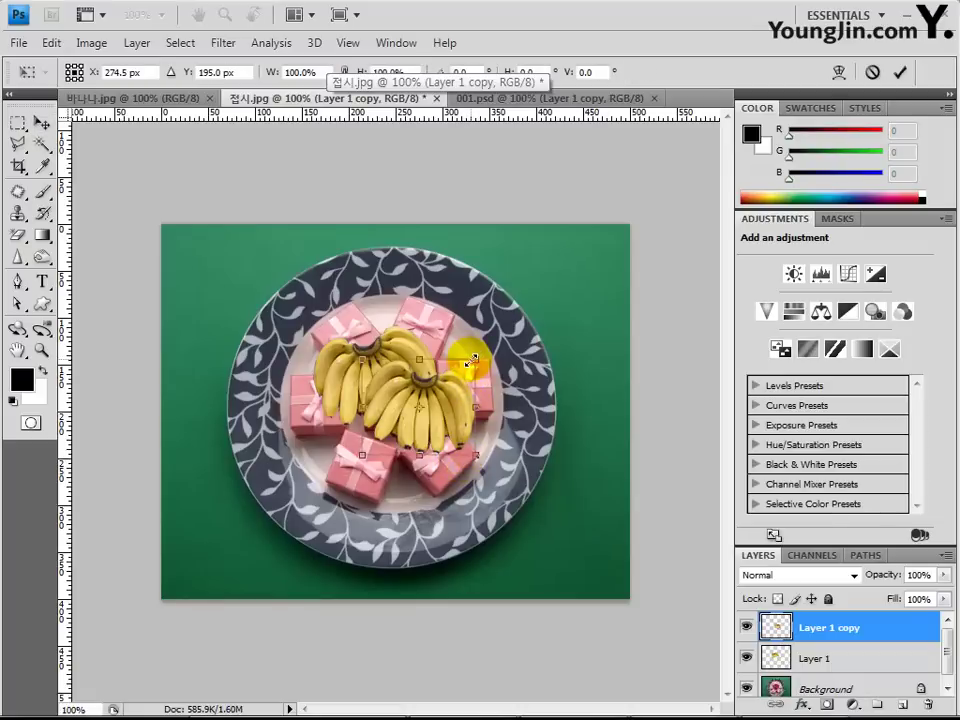
drag(473, 359, 471, 358)
key(Return)
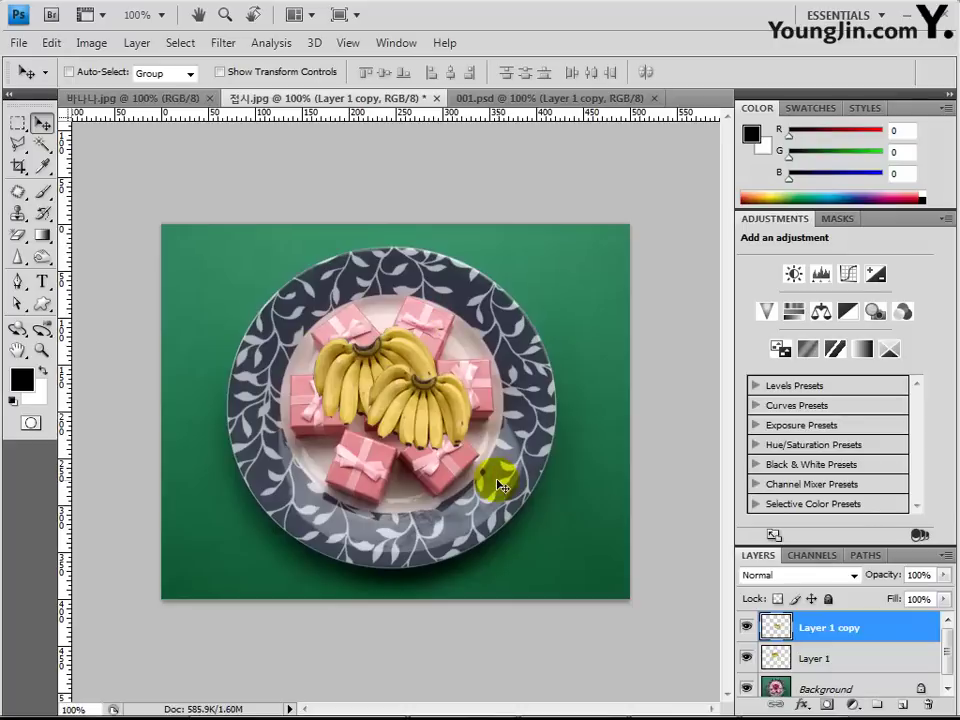
Begin saving the composite as a new file in Photoshop (*.PSD;*.PDD) format.
click(19, 44)
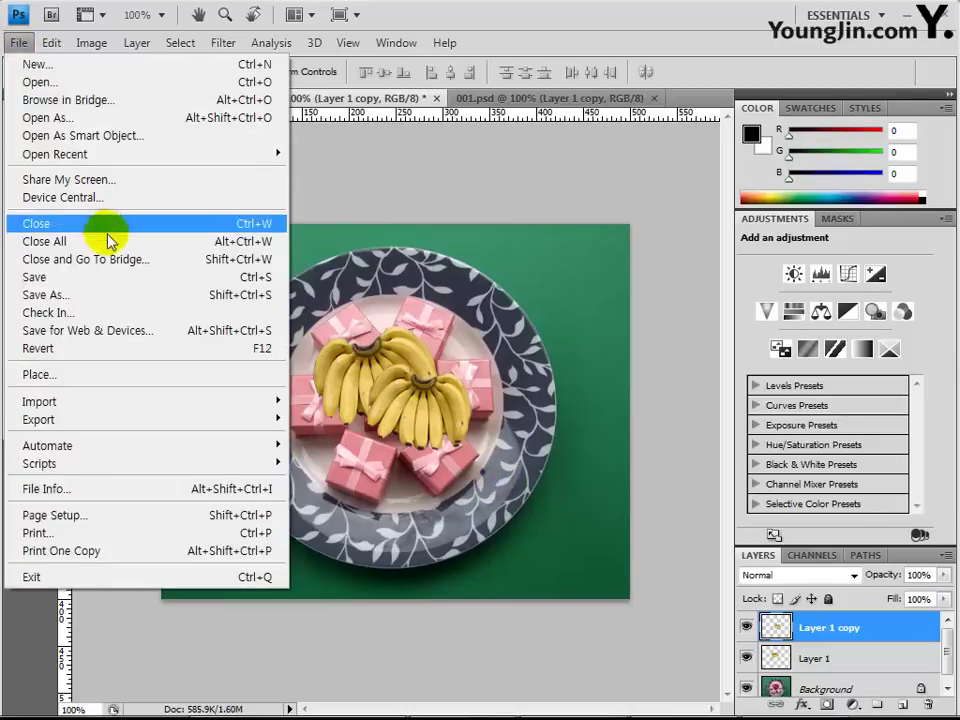
click(93, 296)
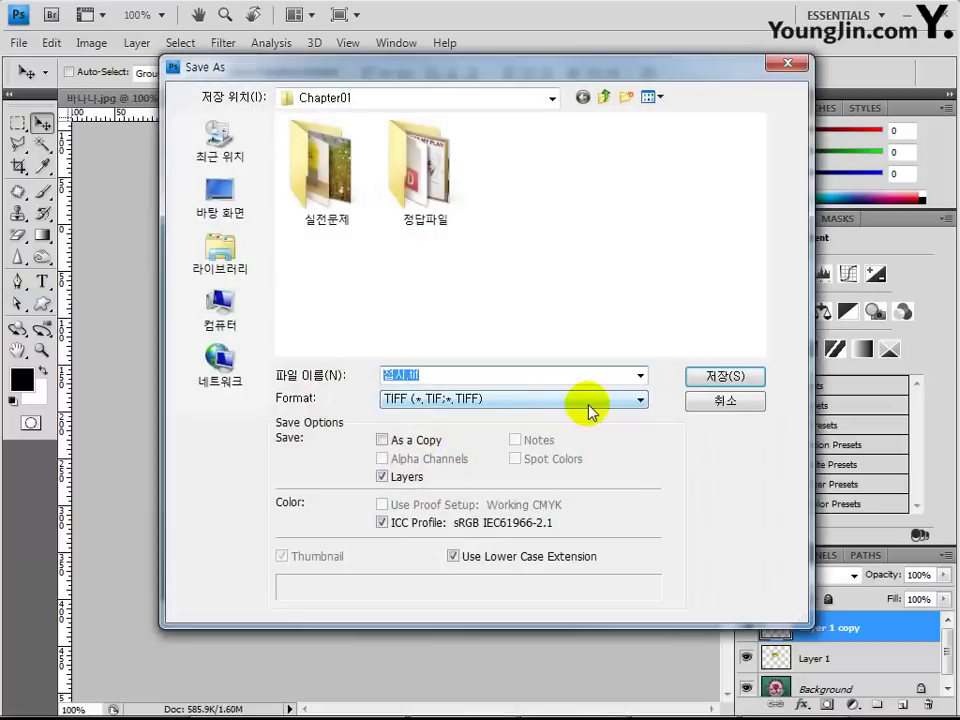
click(476, 398)
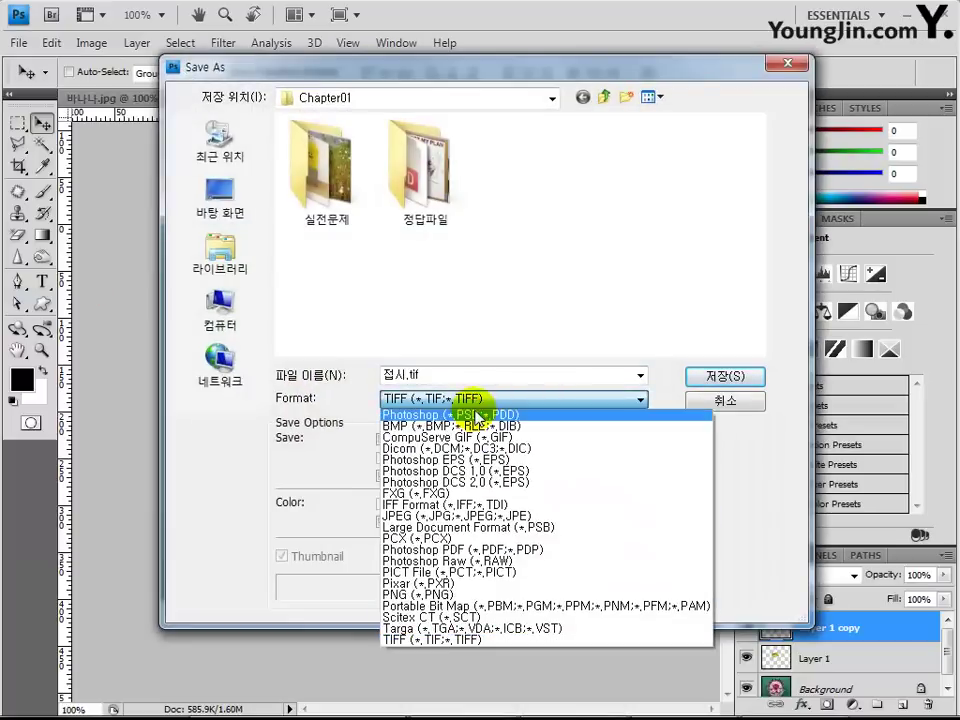
click(476, 410)
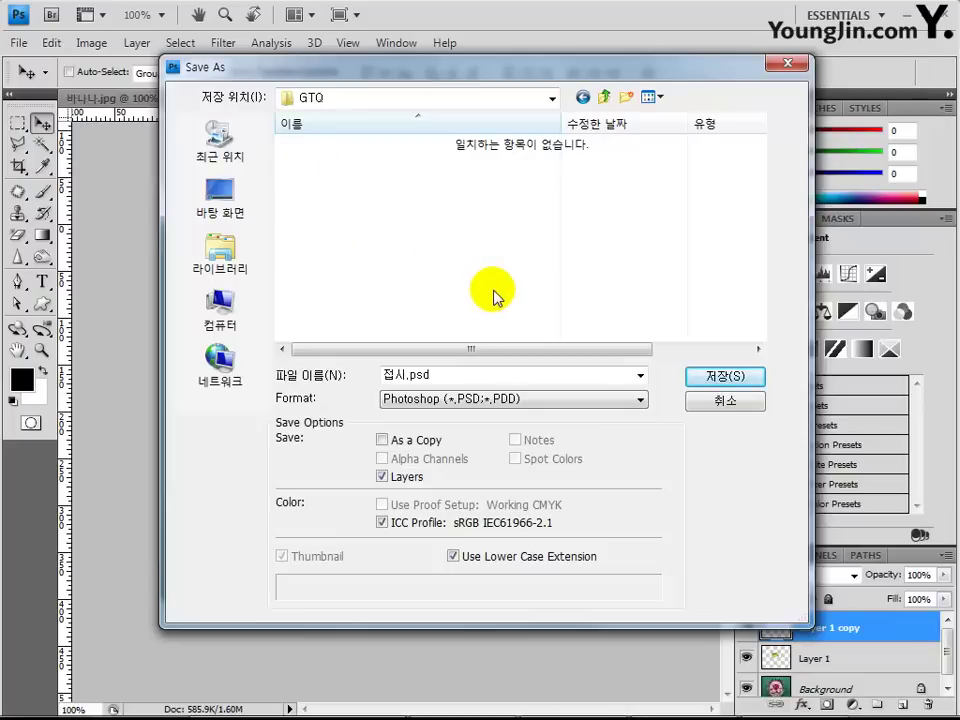
Create a folder named PART03 inside the GTQ folder and open it as the save location.
click(626, 97)
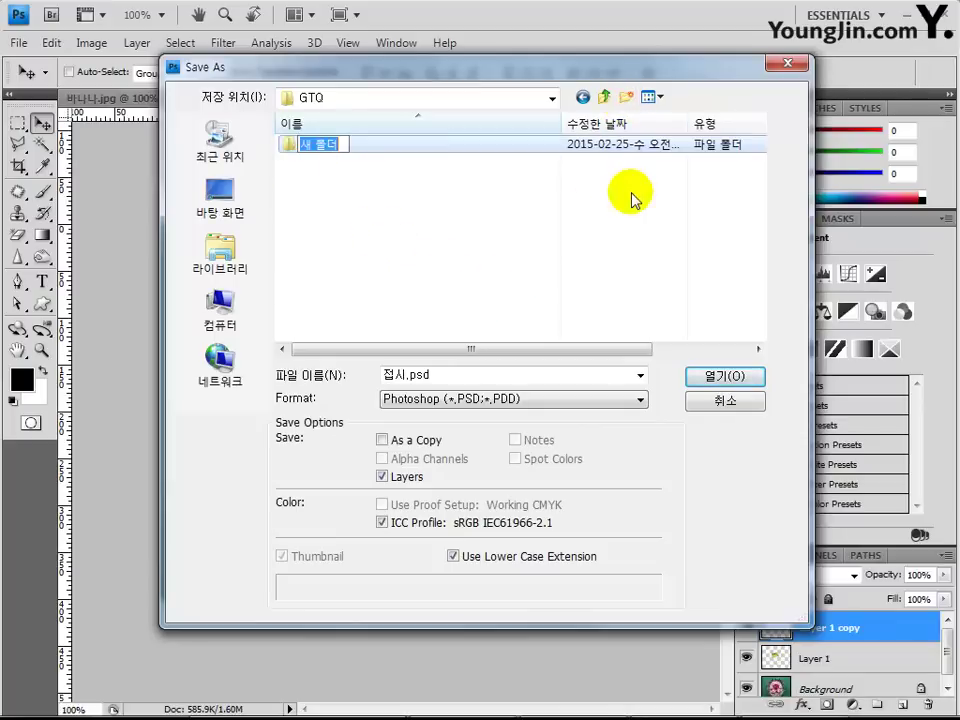
text(ㅔ)
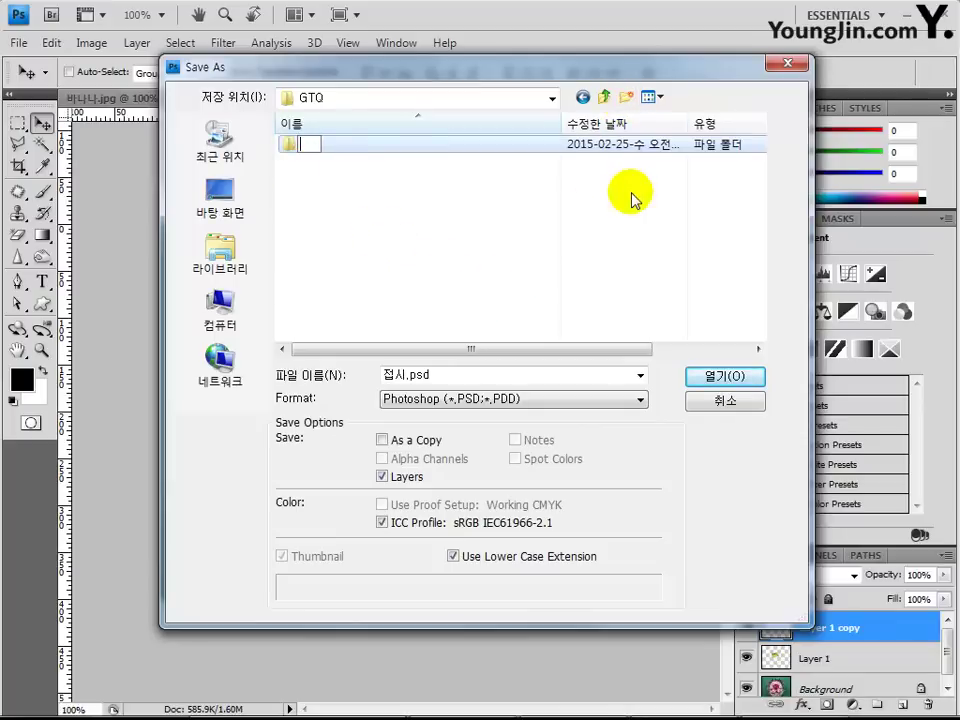
text(PART03)
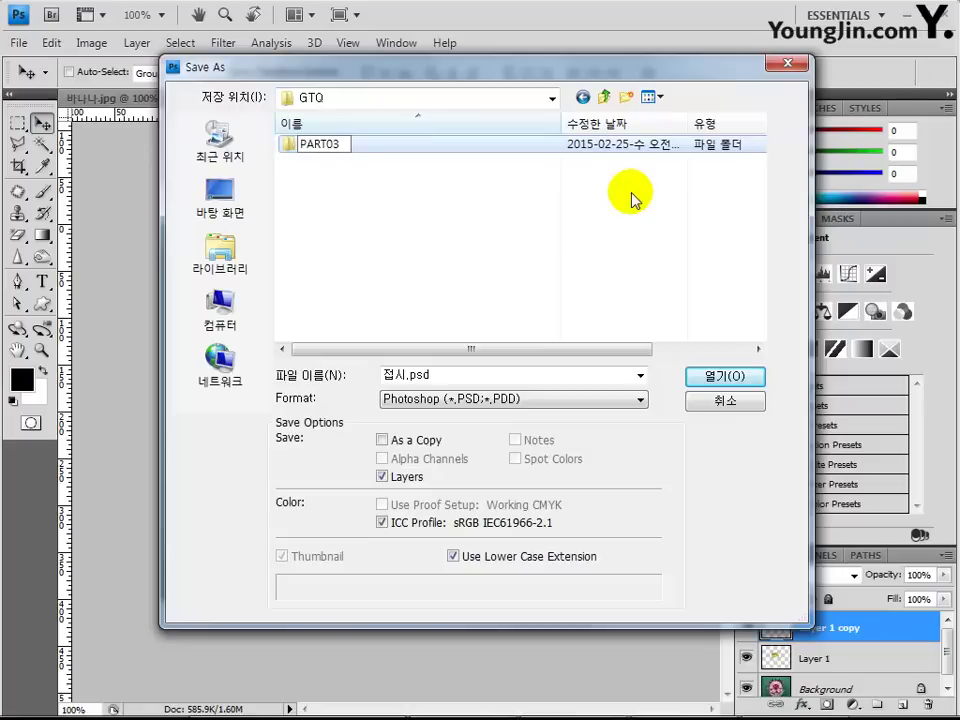
click(336, 152)
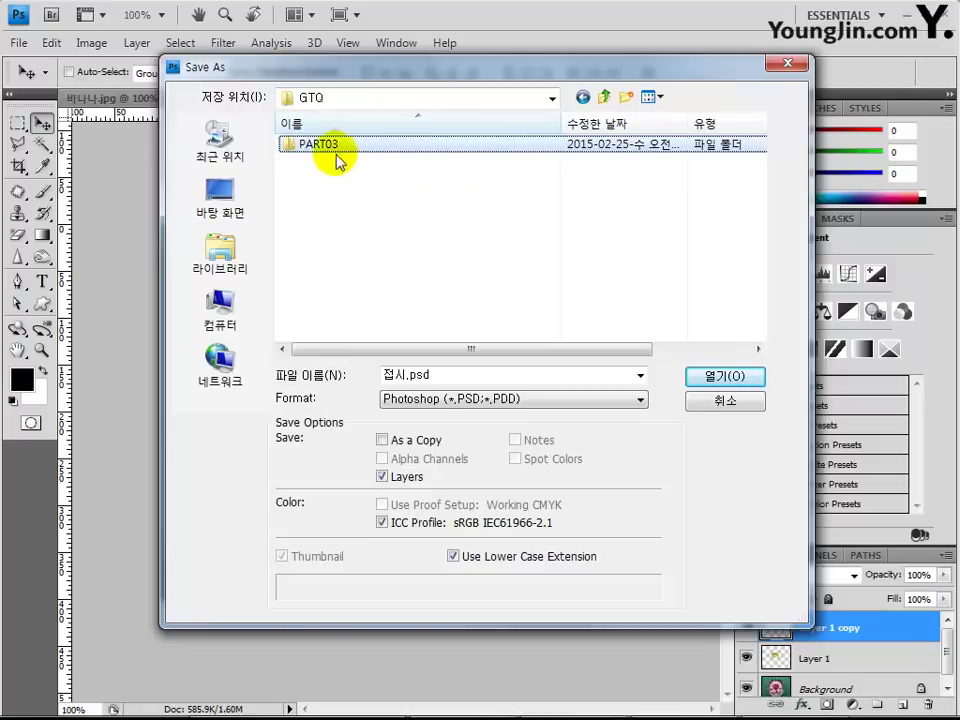
double_click(334, 148)
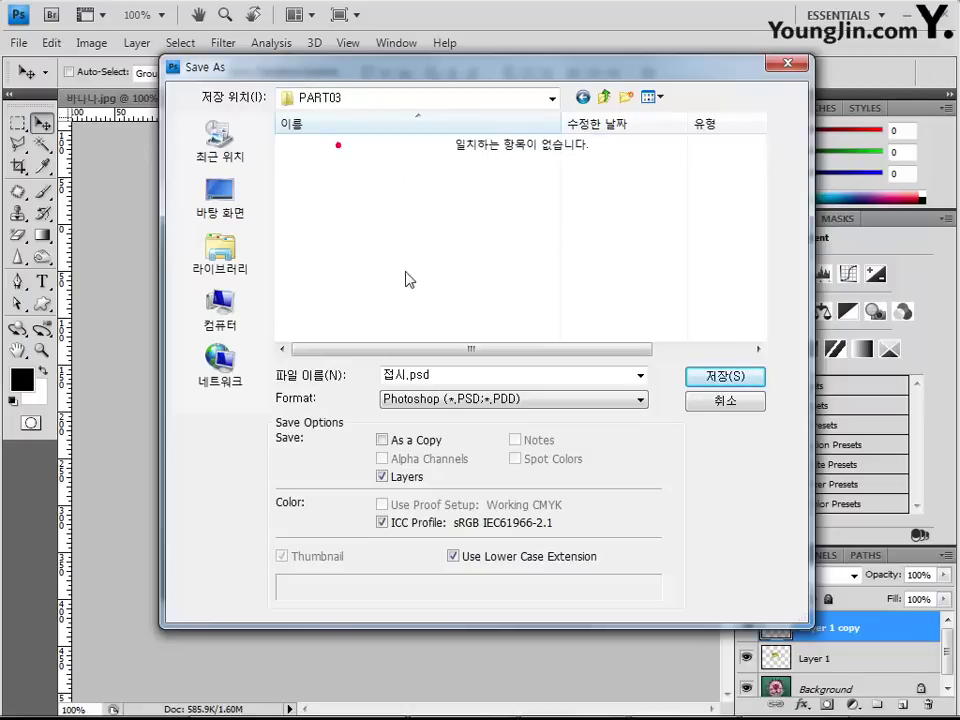
Create a subfolder named chapter01 inside PART03 and open it as the save location.
click(627, 98)
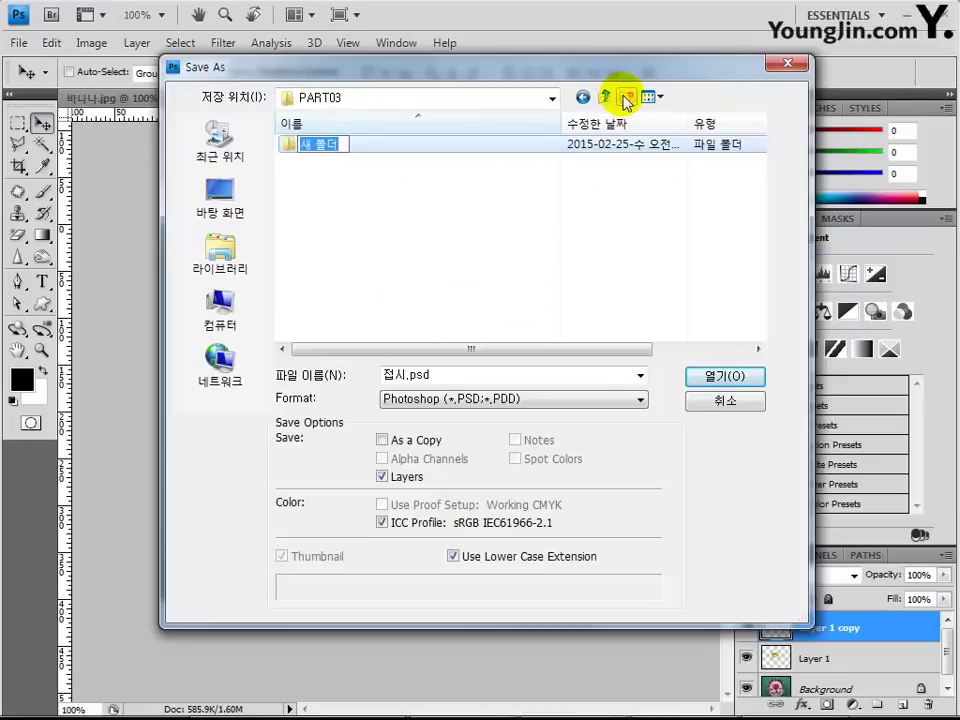
text(ㅊCAH)
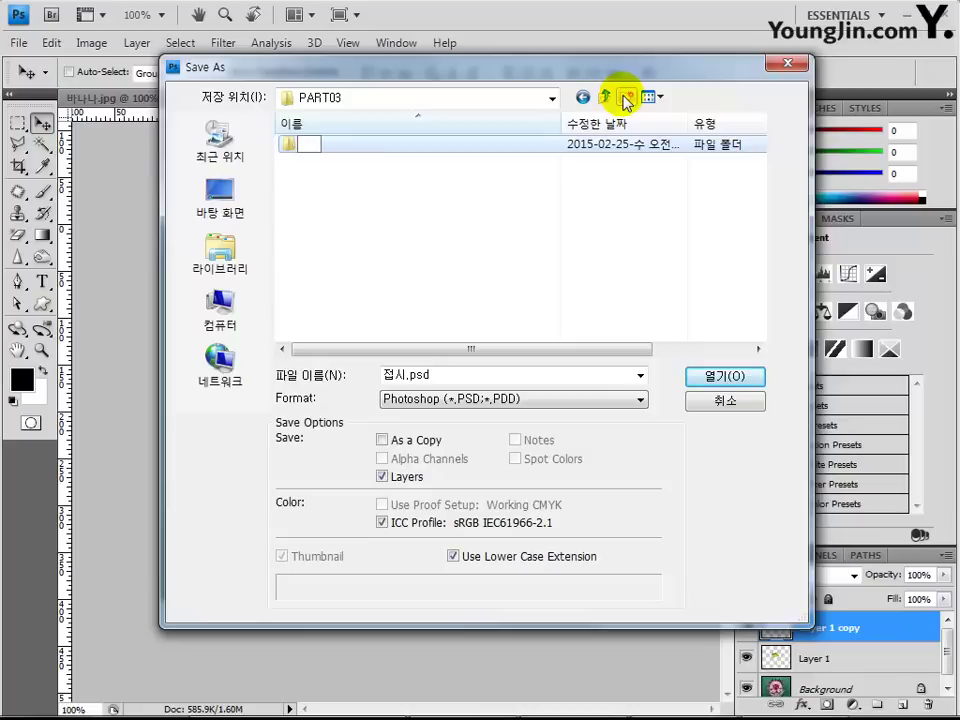
text(chapter01)
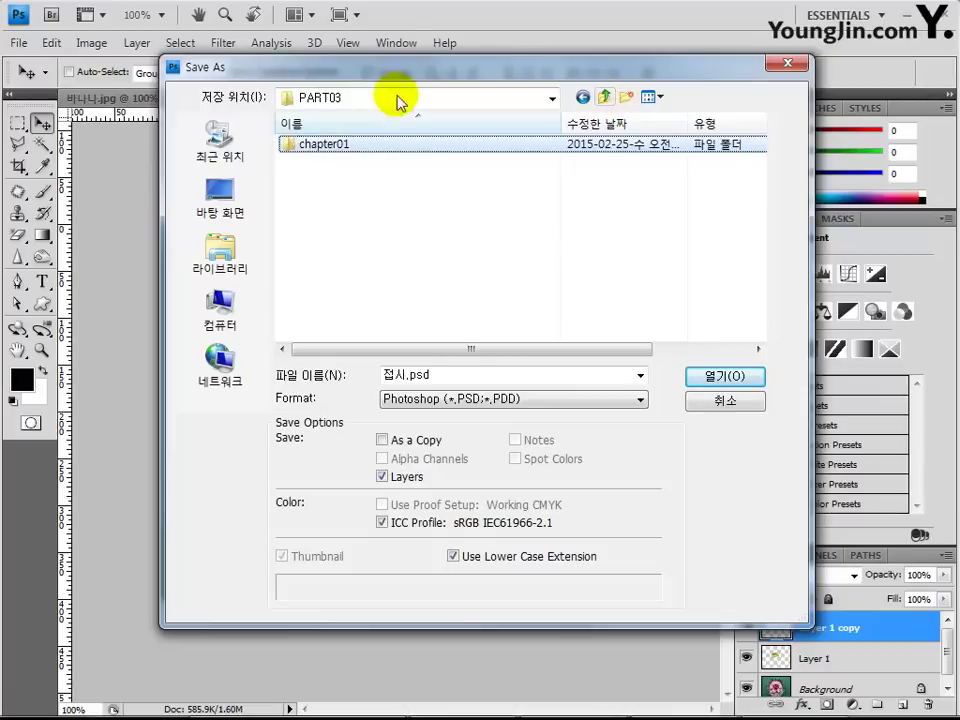
click(364, 145)
double_click(362, 145)
Name the file 001 and save it as a PSD with Maximize compatibility enabled.
click(428, 378)
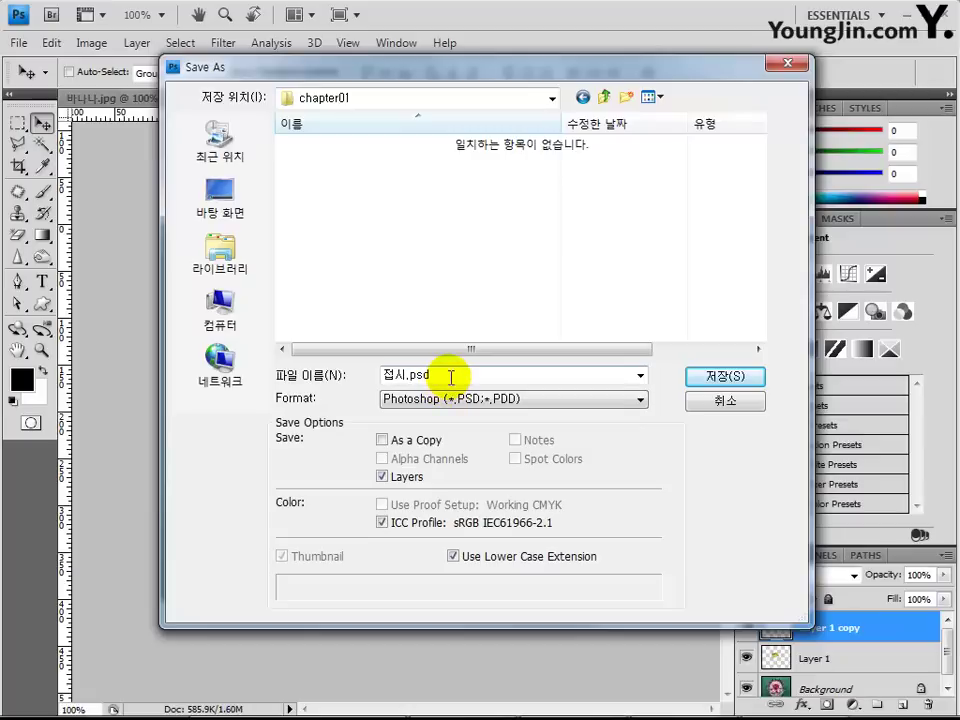
double_click(451, 377)
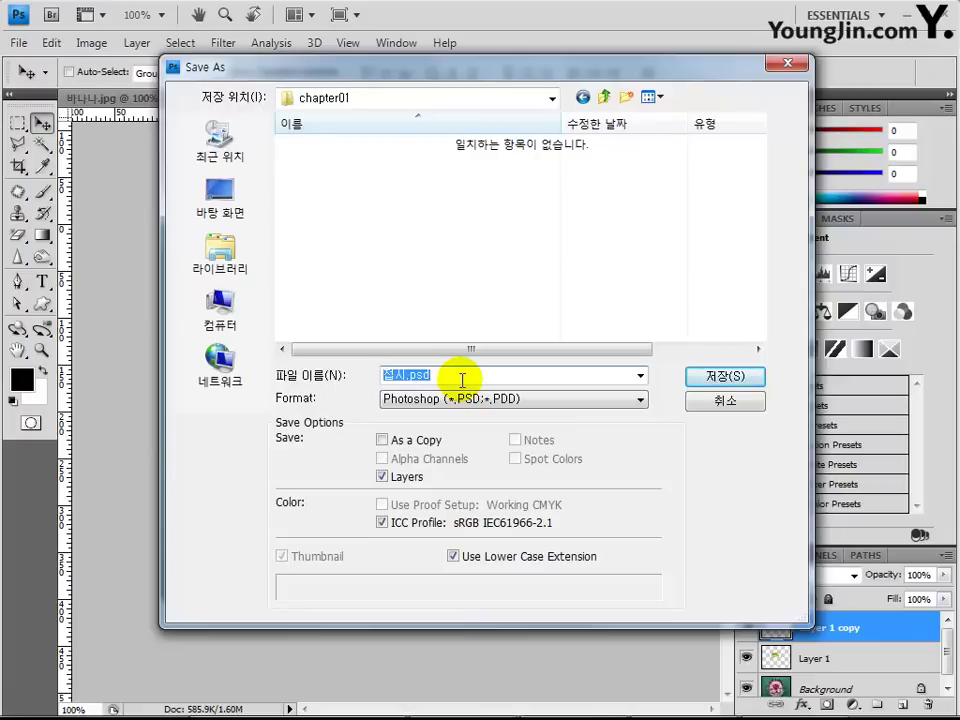
text(001)
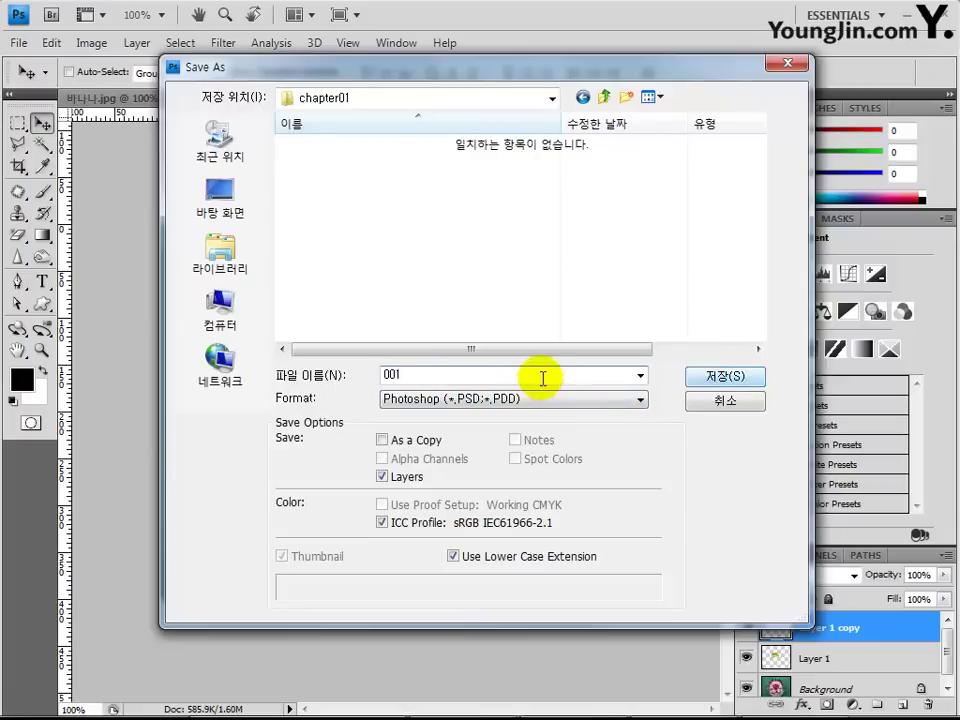
click(725, 376)
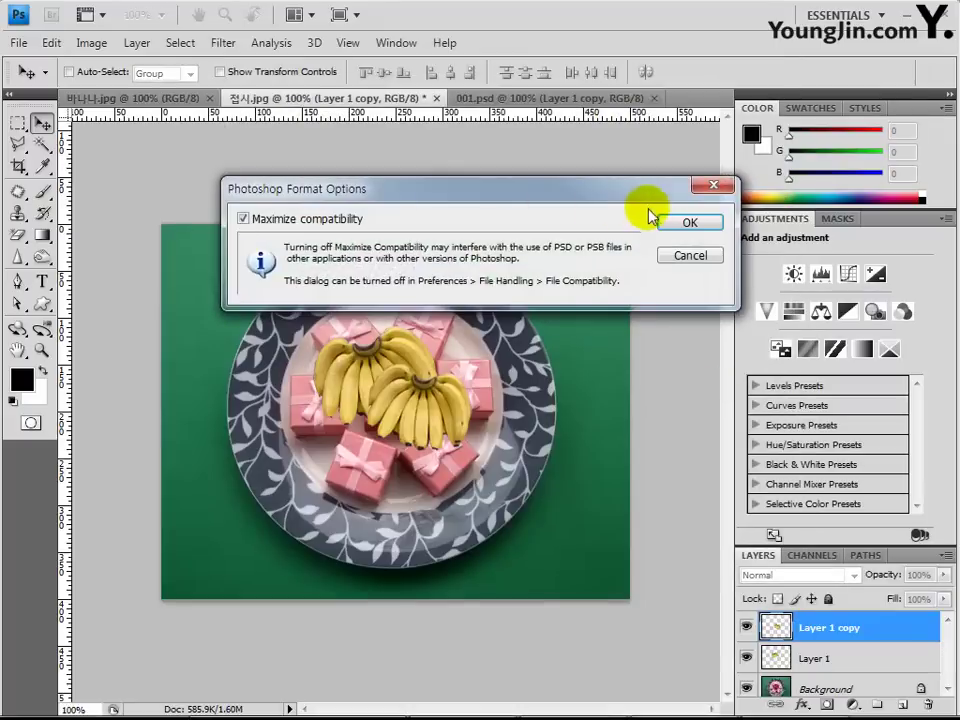
click(662, 221)
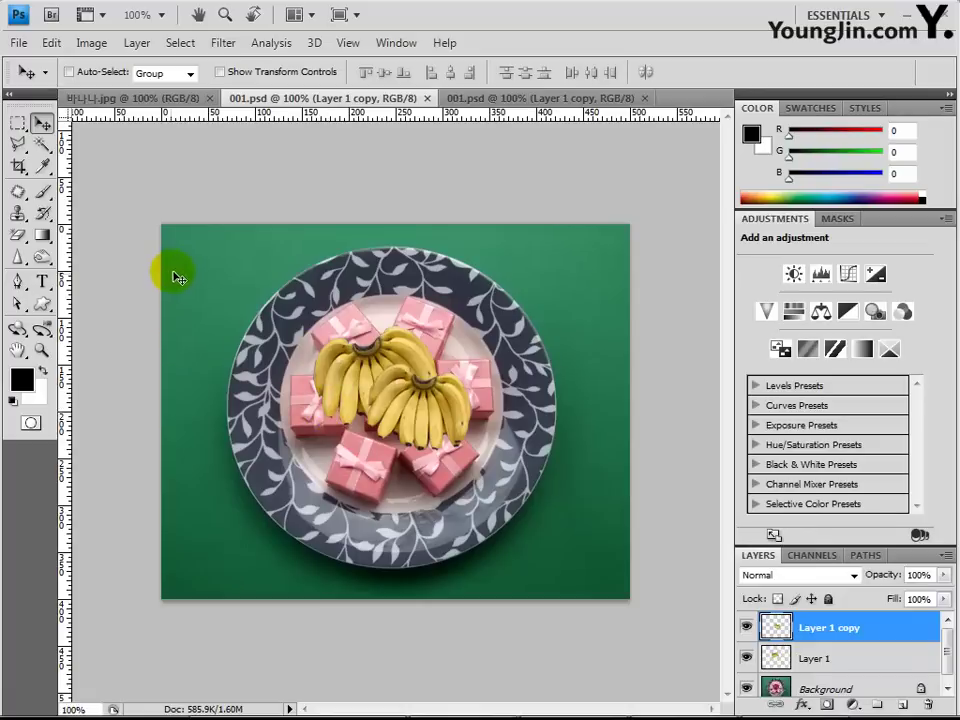
Save a copy of the composite as 001.jpg in the chapter01 folder in JPEG format with quality 8.
click(19, 44)
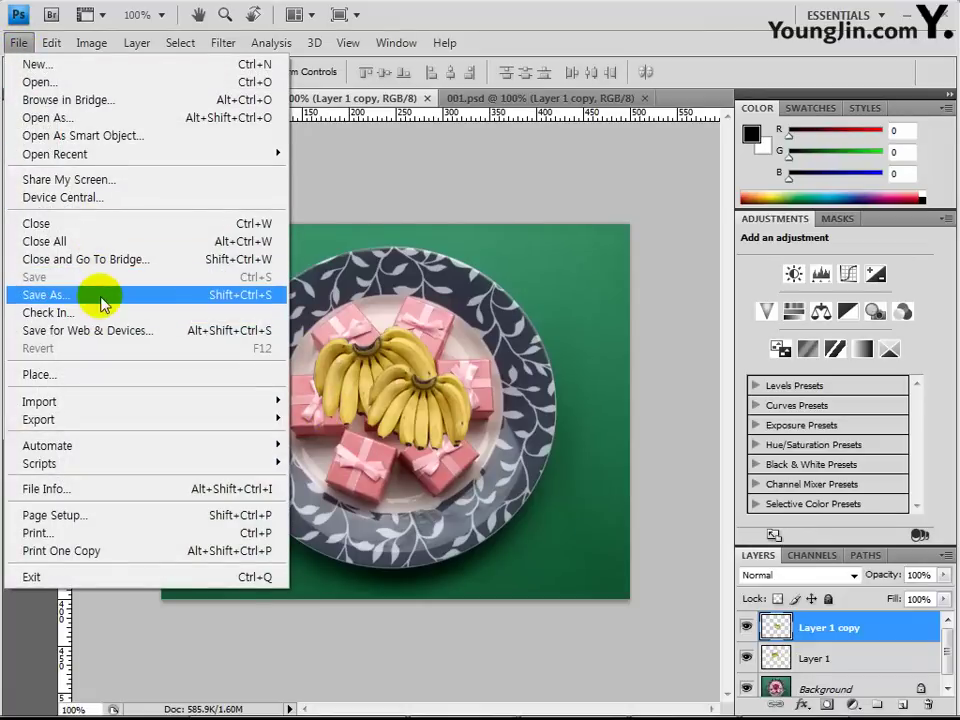
click(104, 298)
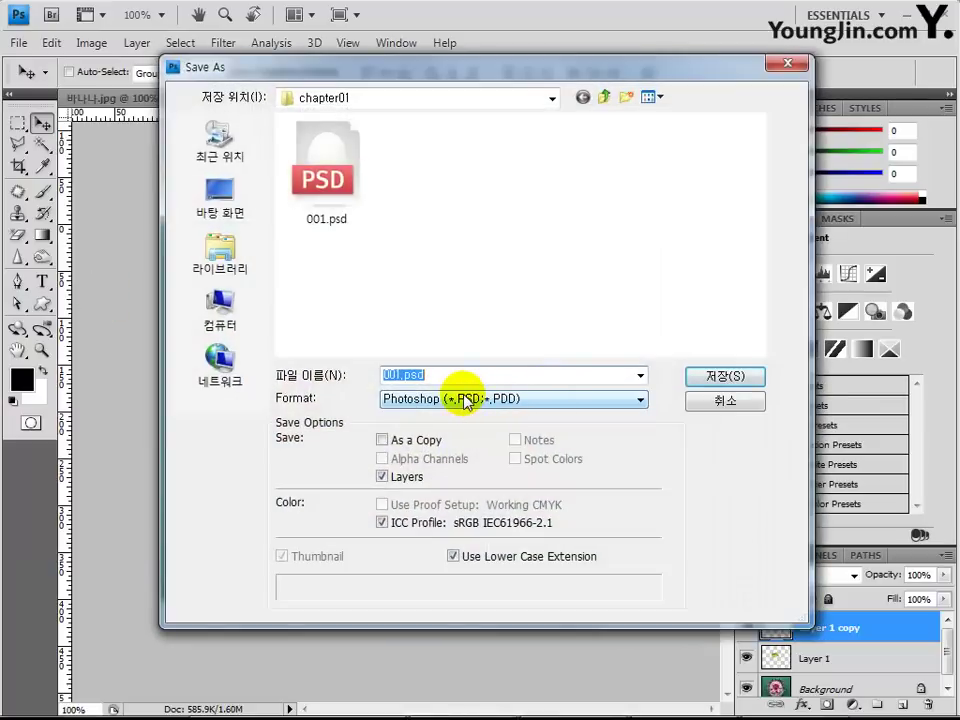
click(465, 402)
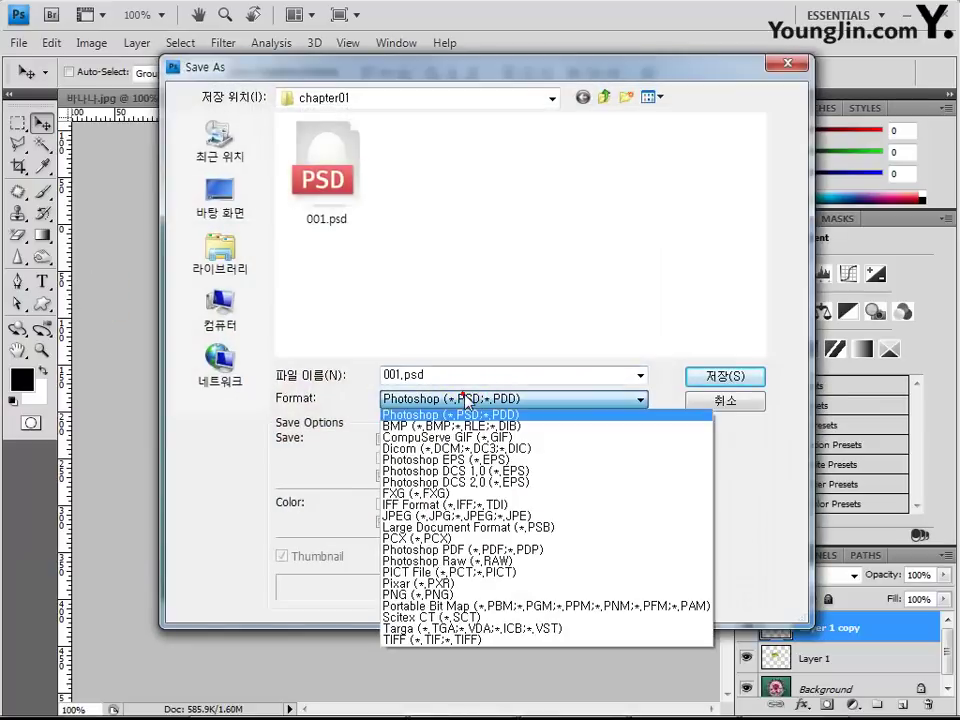
click(518, 516)
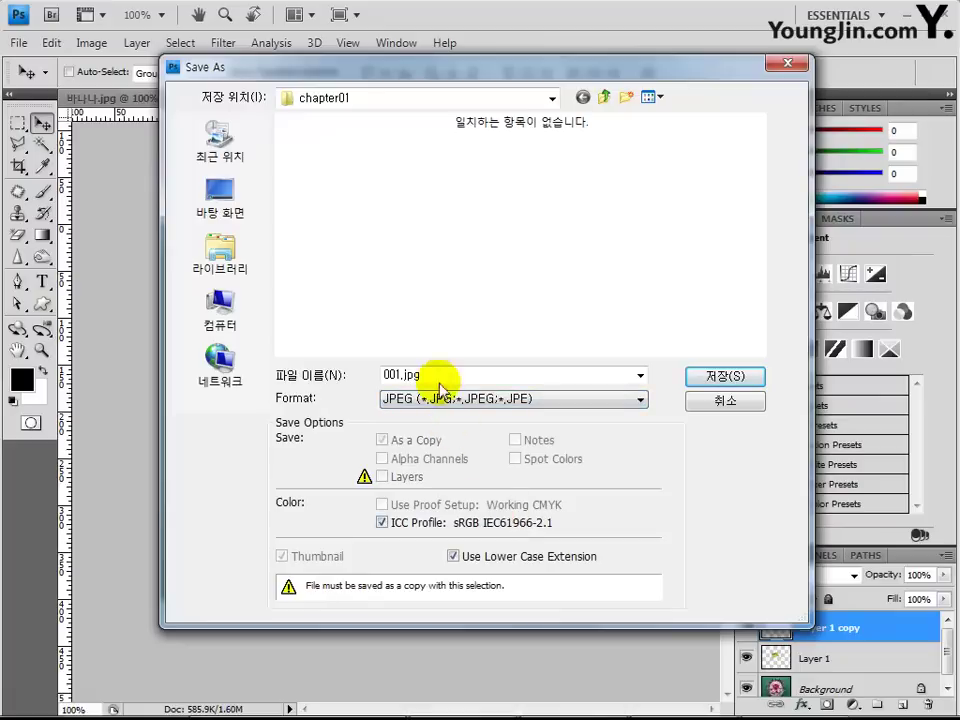
click(725, 376)
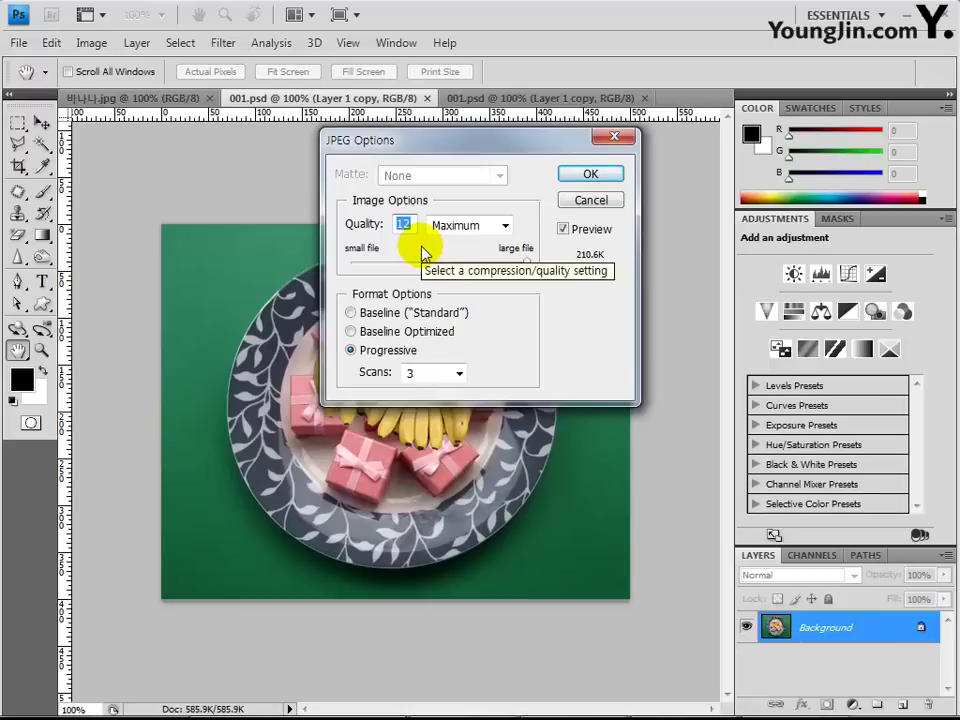
text(8)
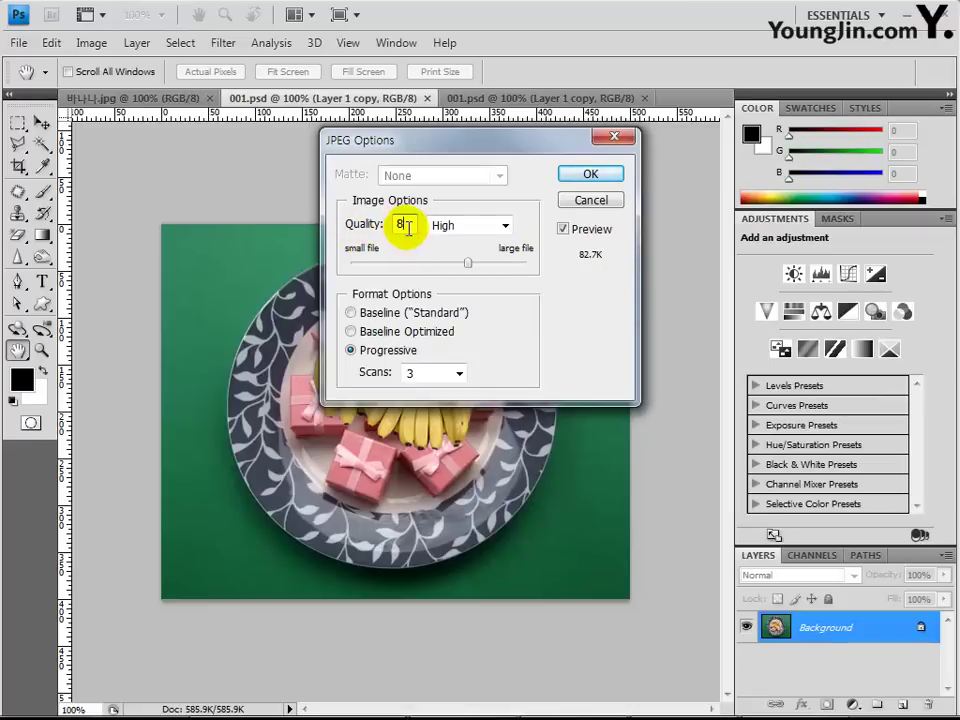
click(591, 176)
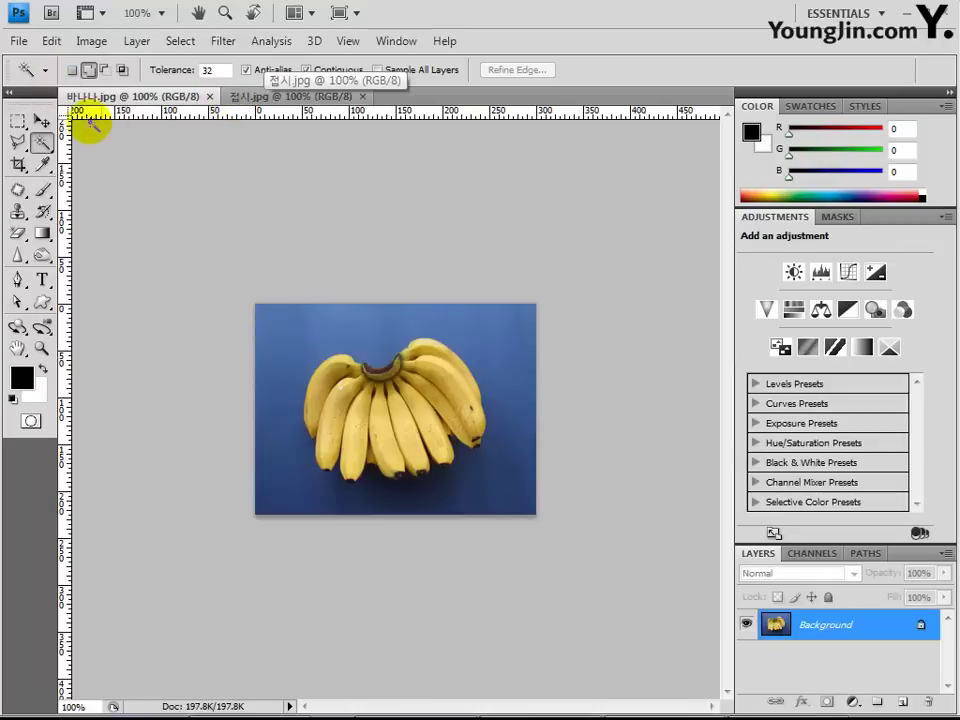
Close all open images and open the rose bouquet image 장미.jpg from the Chapter01 folder.
click(19, 41)
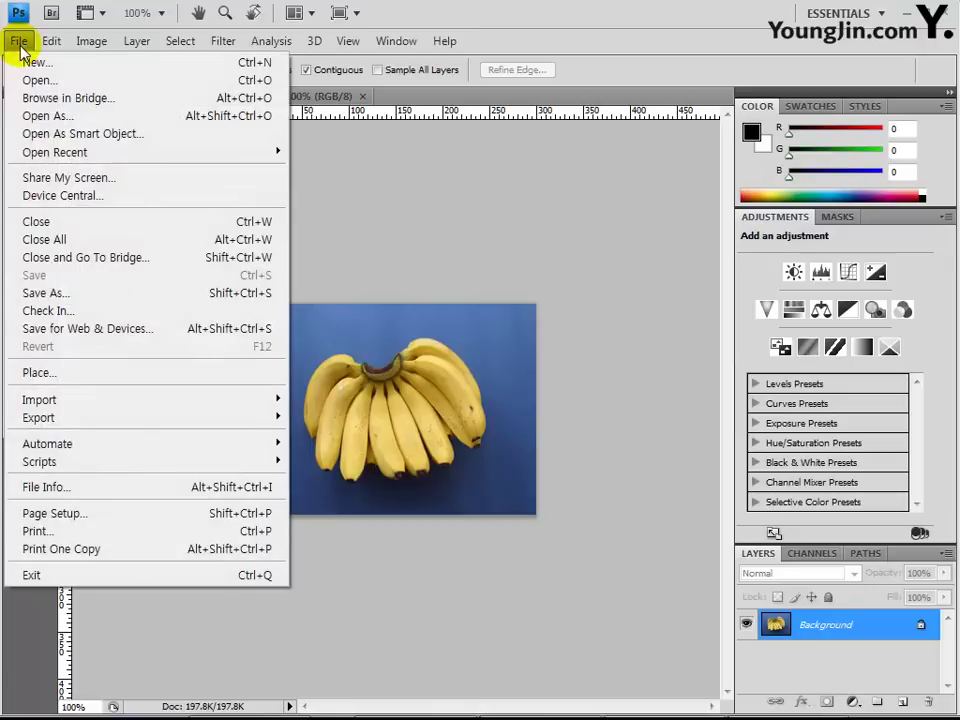
click(52, 242)
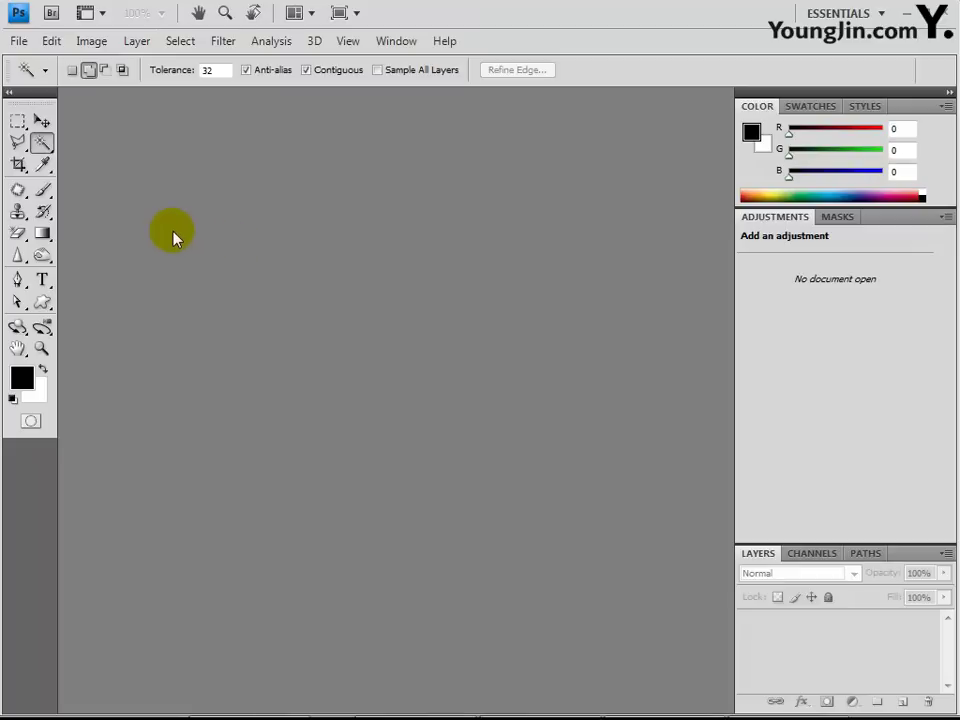
double_click(231, 255)
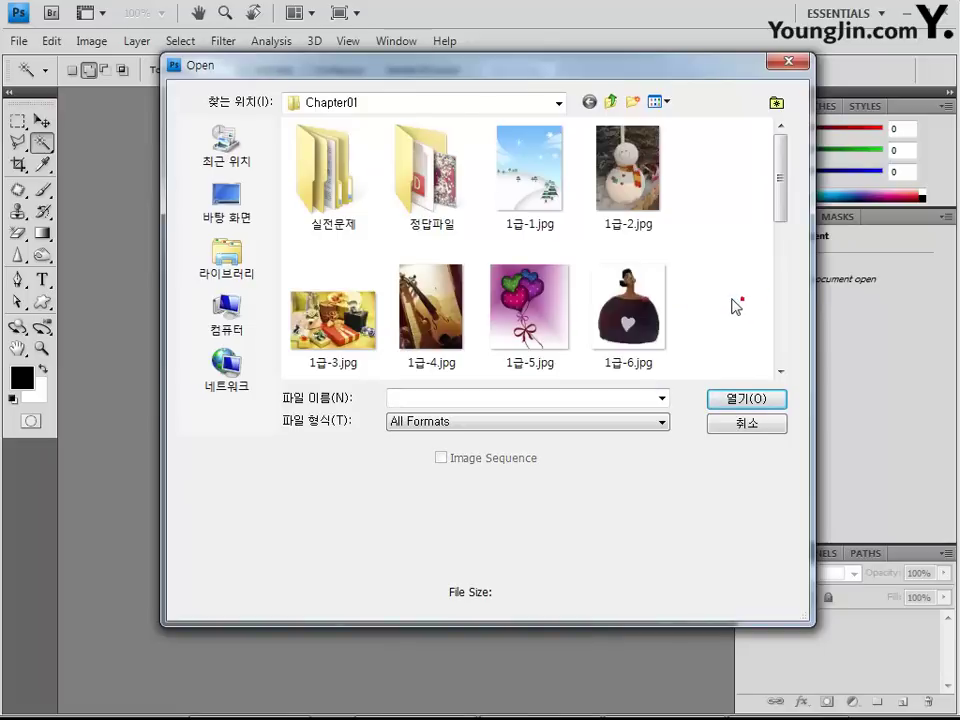
scroll(733, 304, down, 4)
click(622, 232)
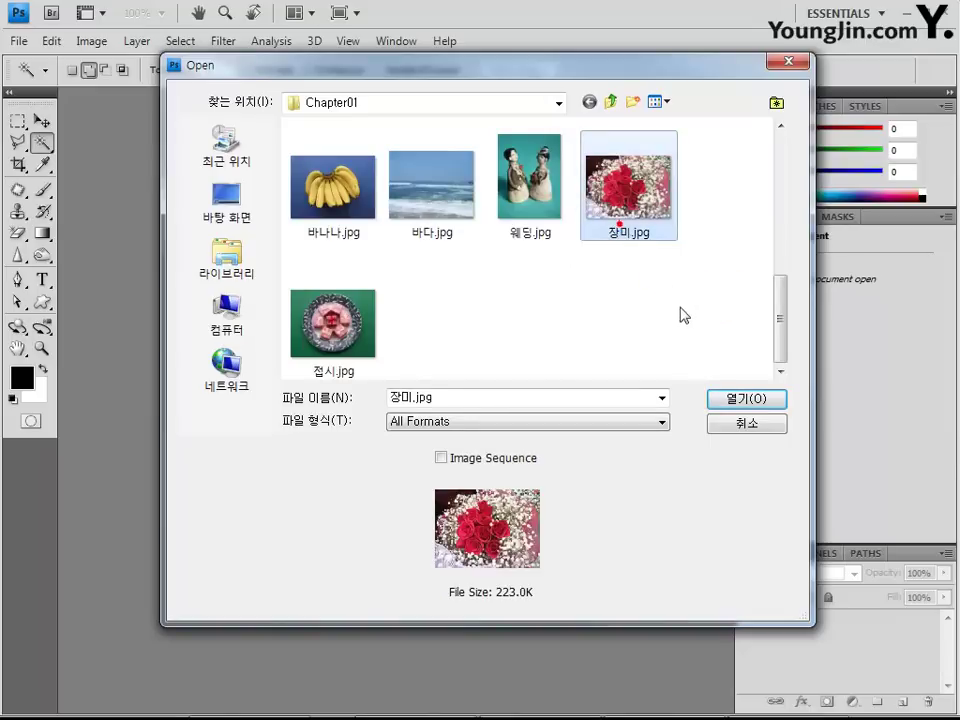
click(621, 210)
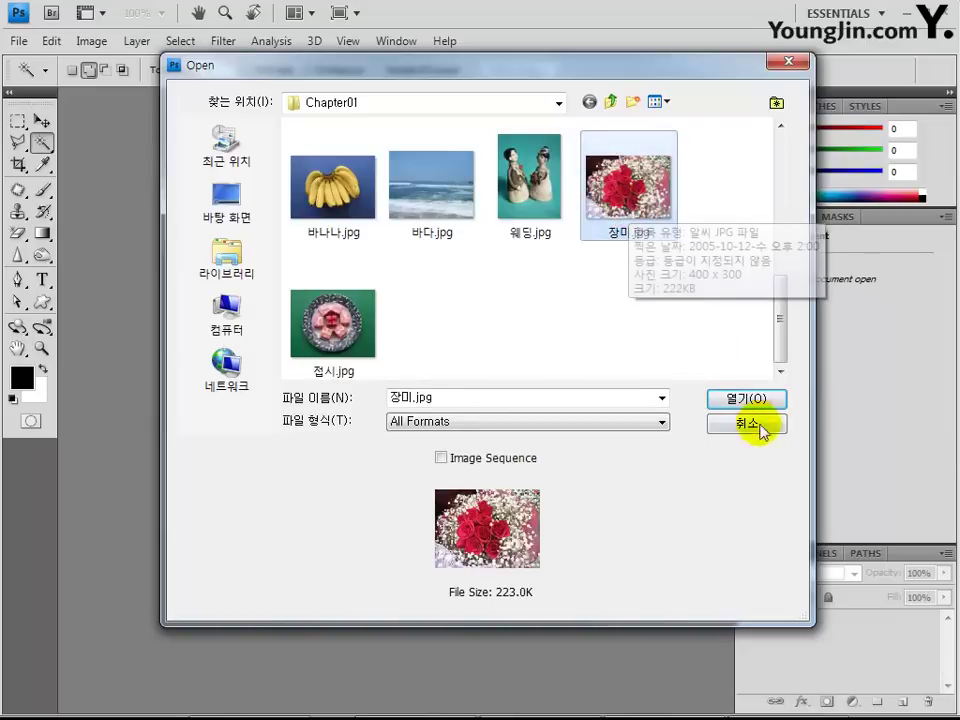
scroll(618, 337, up, 2)
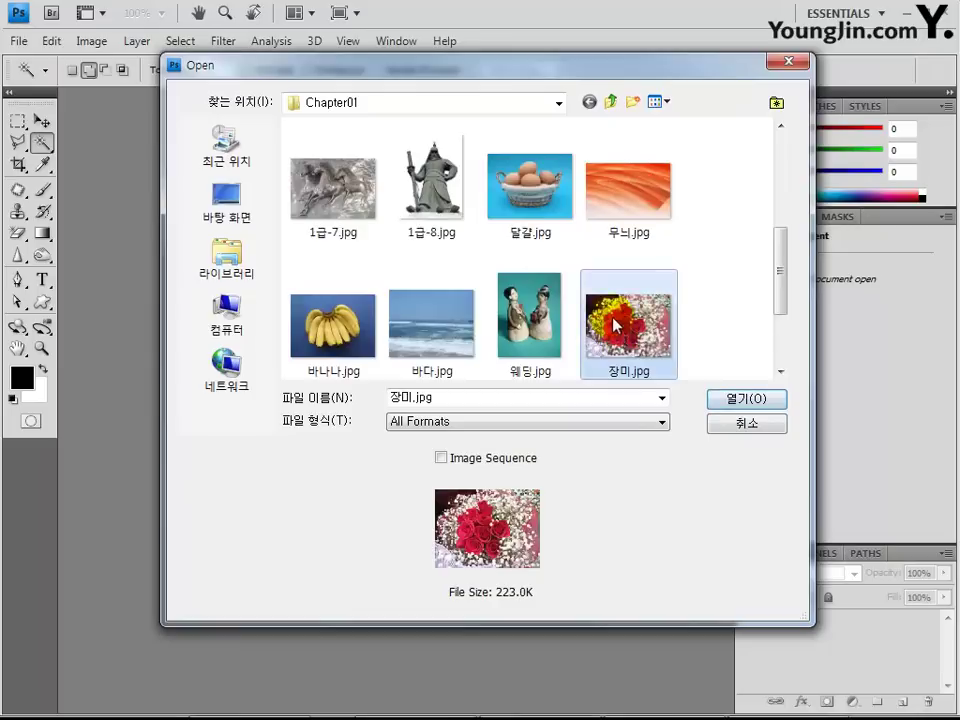
scroll(677, 291, up, 2)
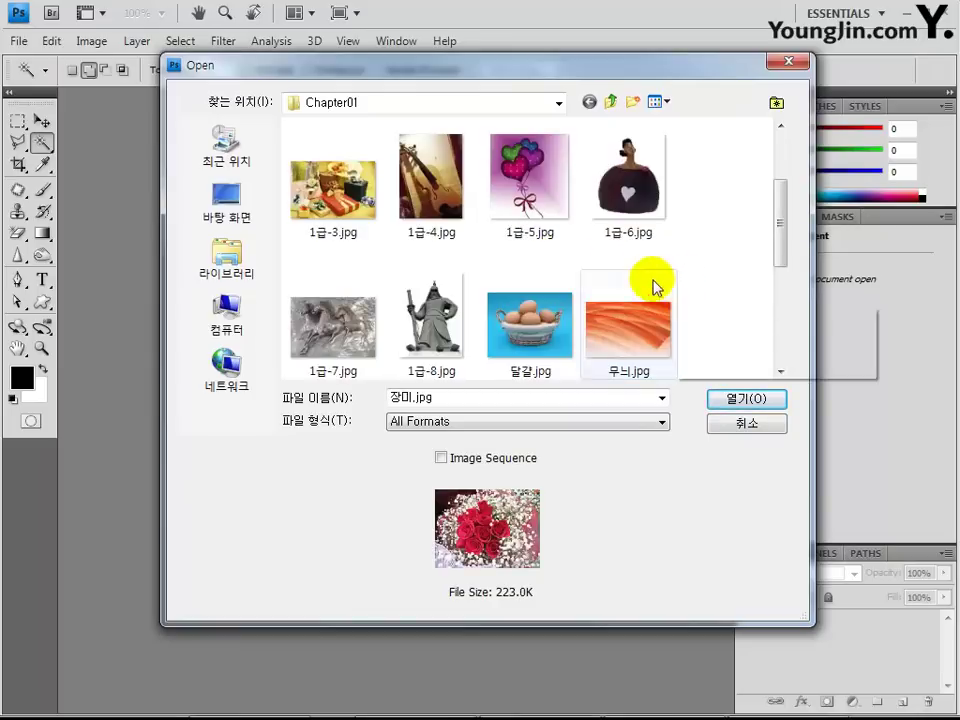
scroll(690, 272, down, 4)
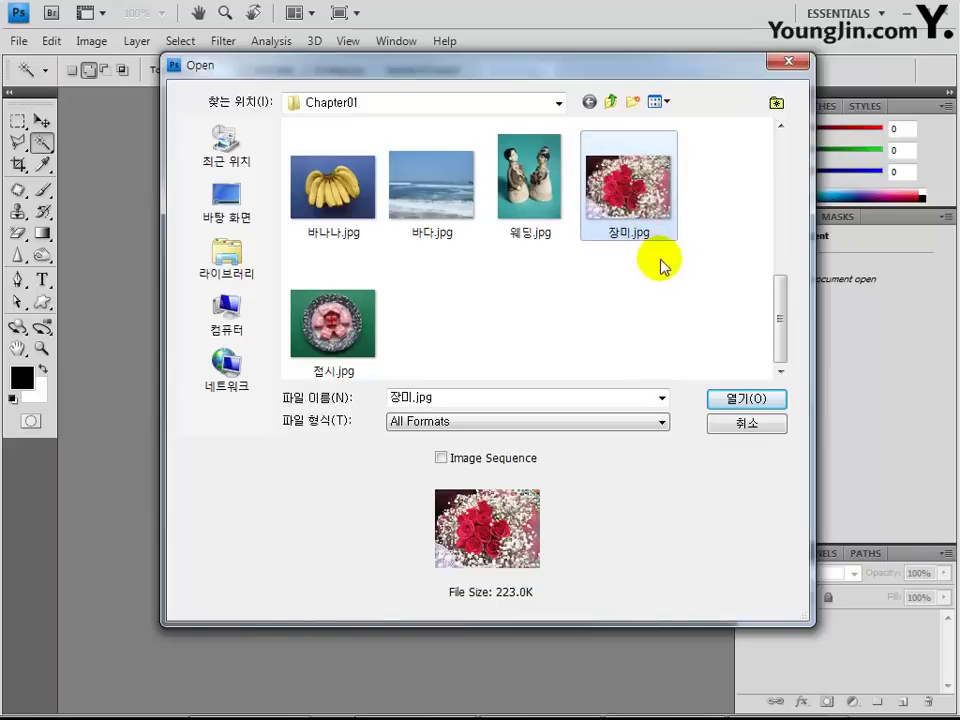
click(742, 397)
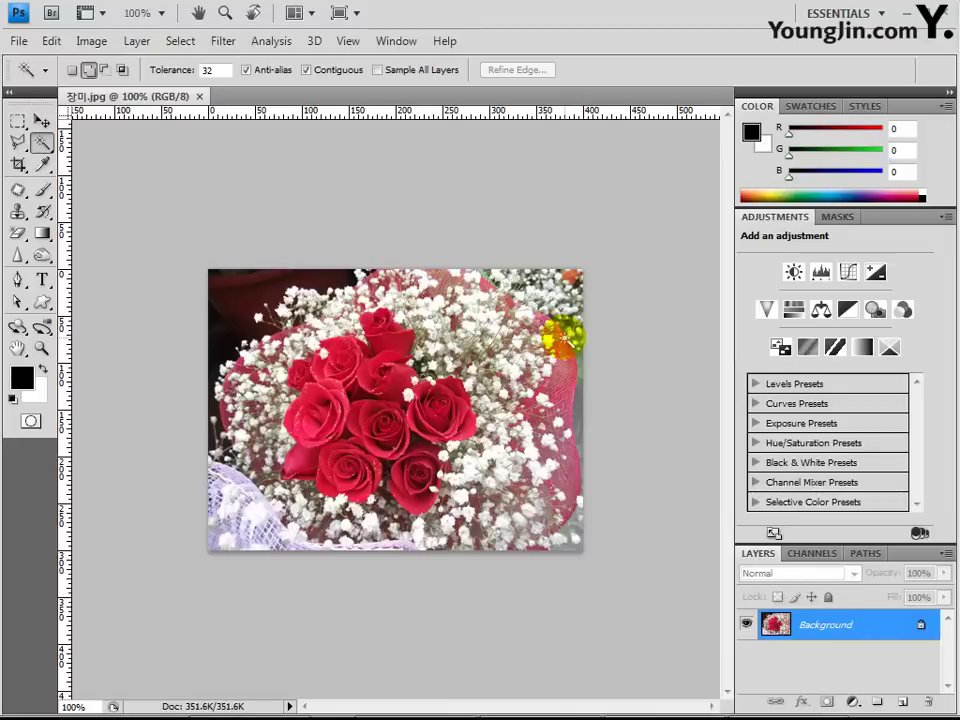
Choose the Horizontal Type tool and set its font to 바탕.
click(45, 286)
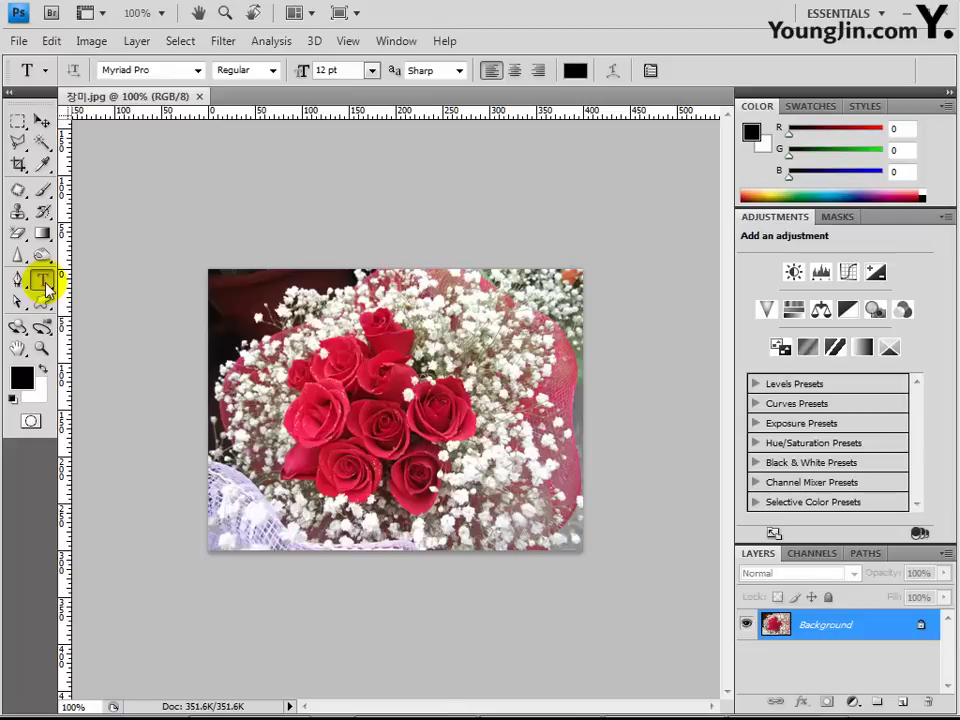
click(198, 72)
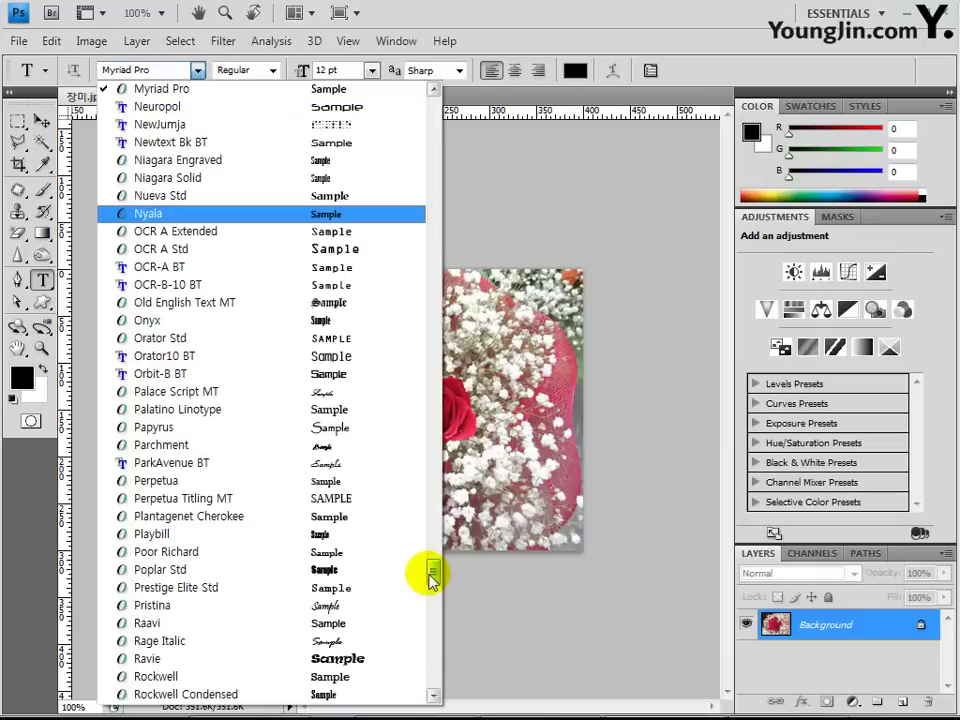
drag(435, 578, 463, 280)
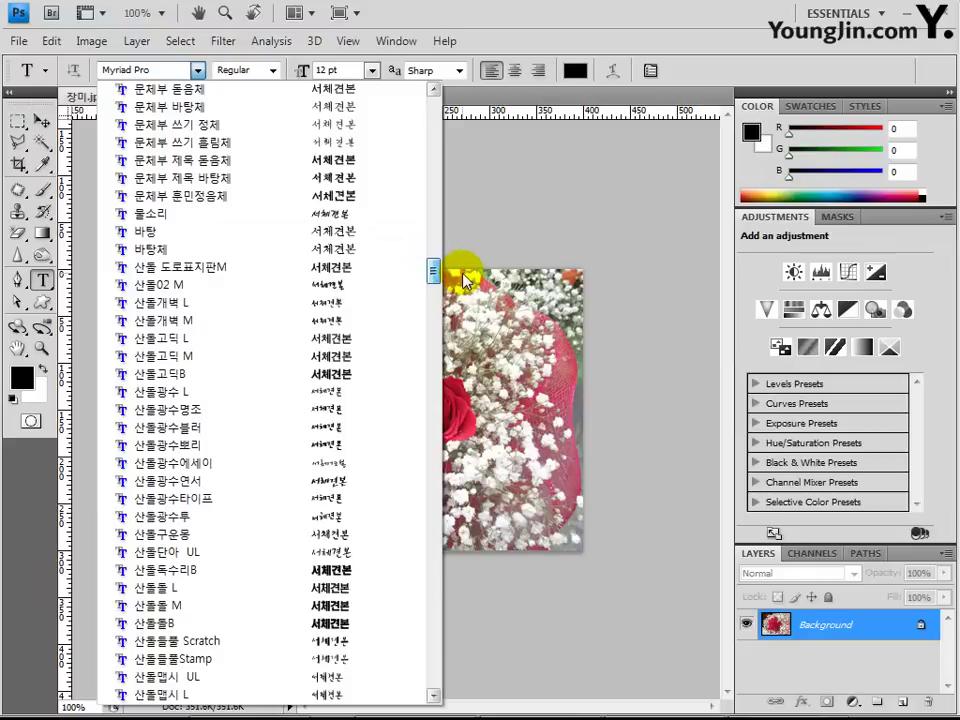
drag(463, 280, 448, 259)
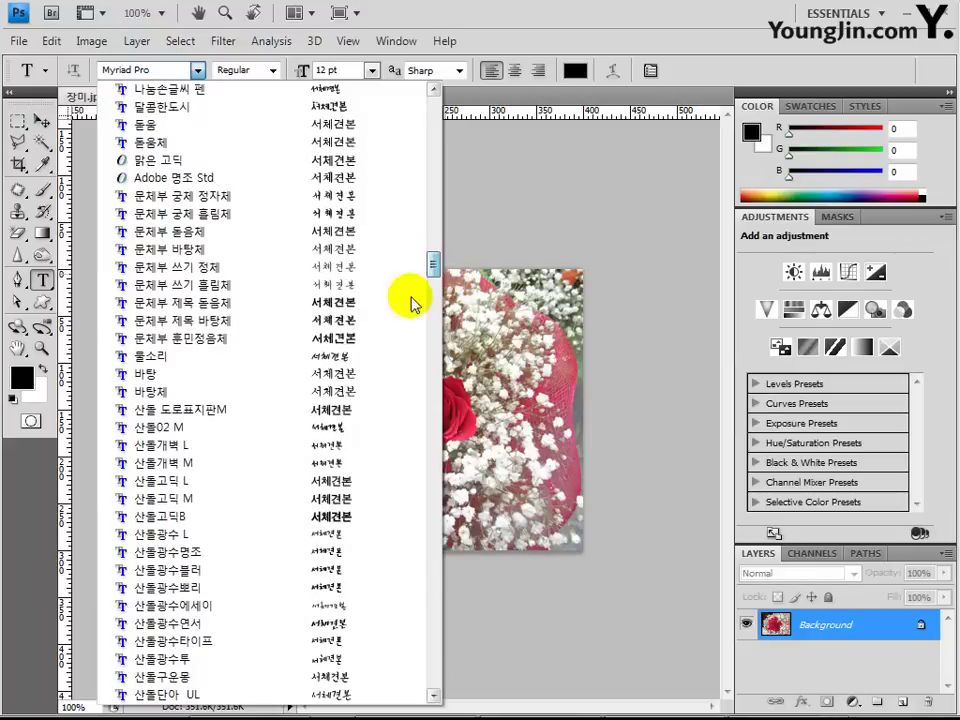
click(267, 385)
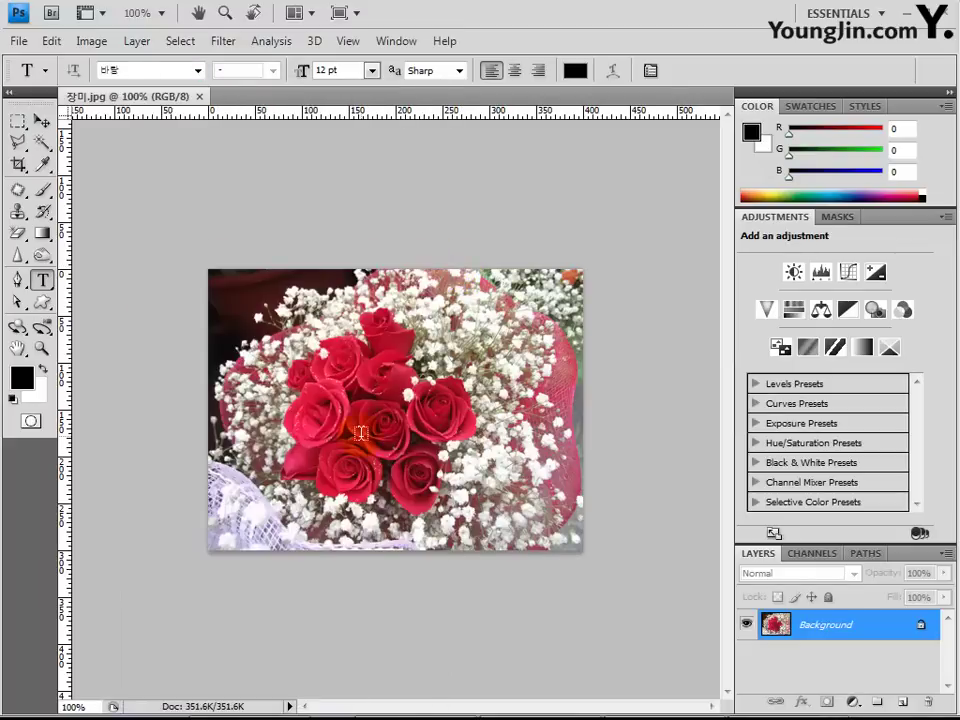
Set the type size to 40 pt and the text alignment to centered.
double_click(329, 70)
text(40)
key(Return)
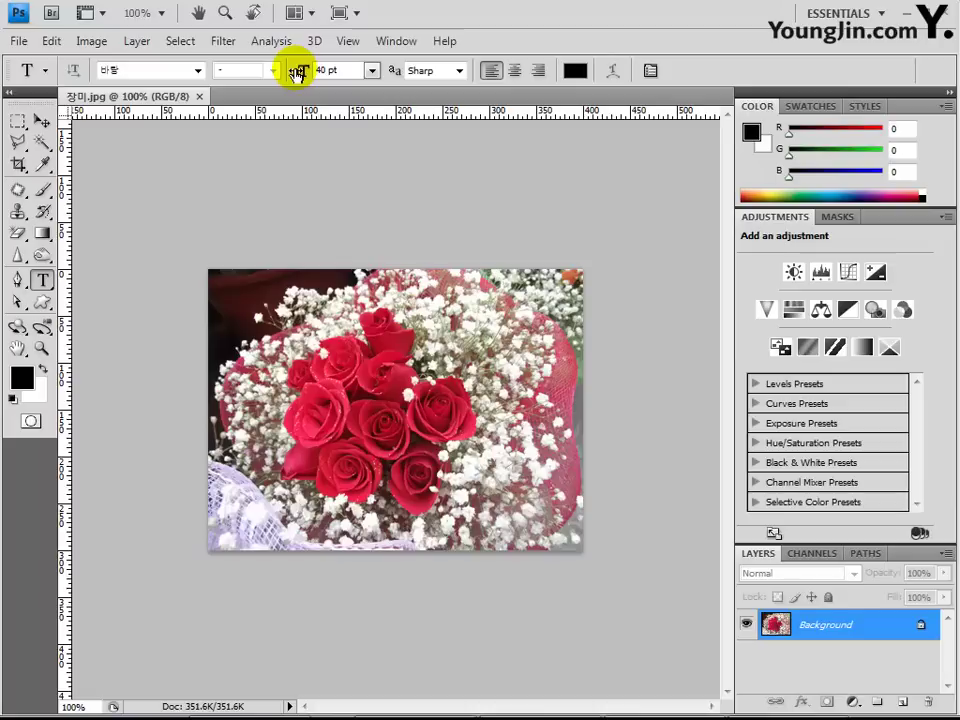
click(515, 71)
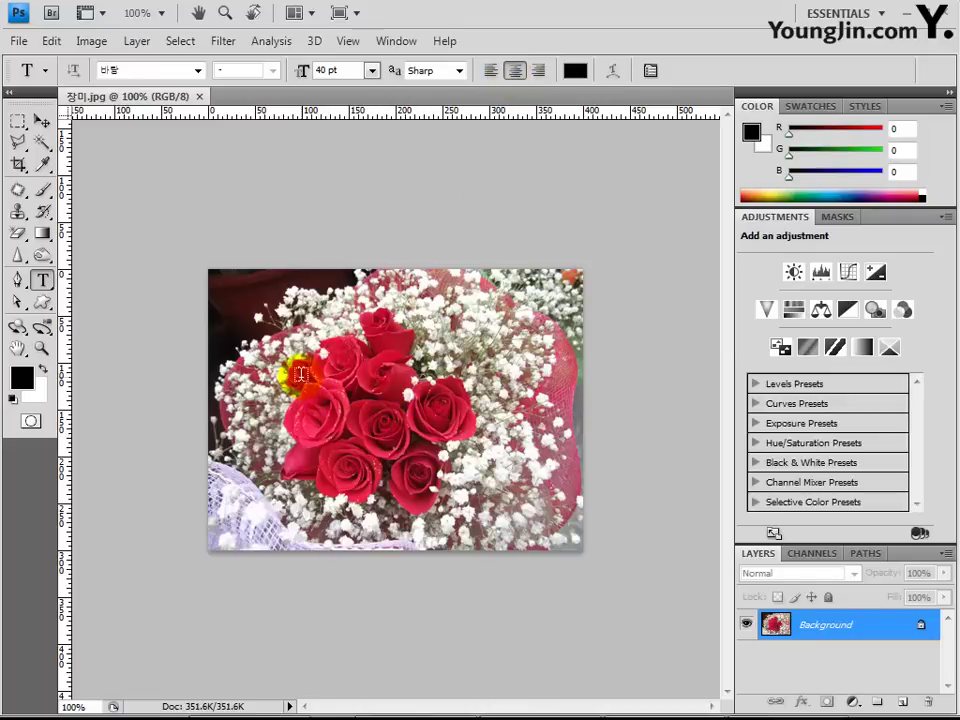
Add the two-line text "당신의 생일을 / 축하합니다." over the roses and move it to the middle of the image.
click(387, 442)
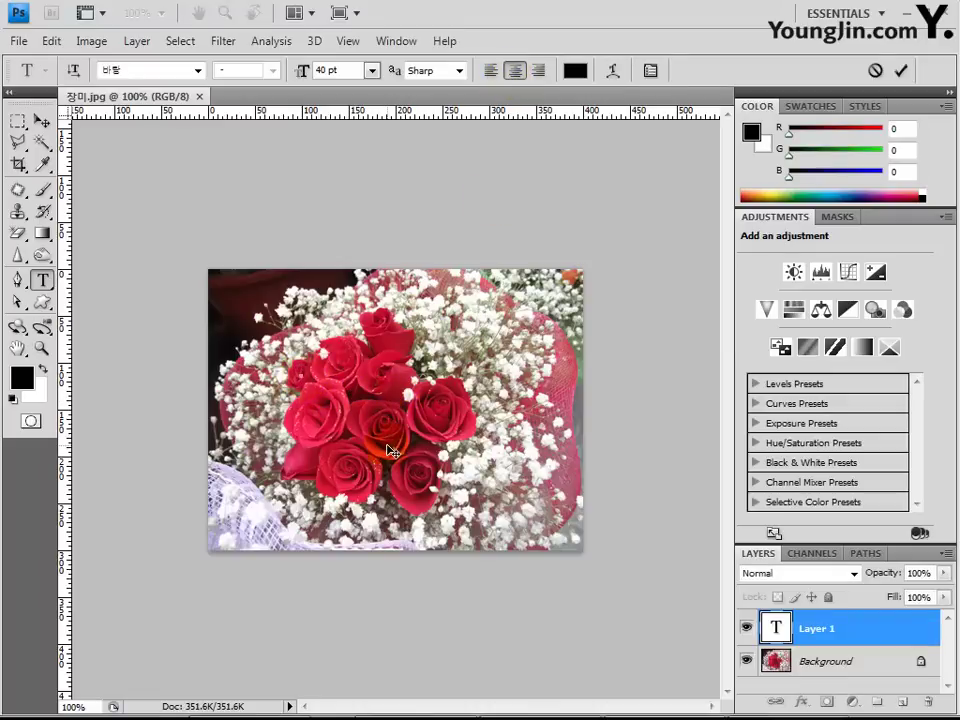
text(바)
key(BackSpace)
text(당신의 생)
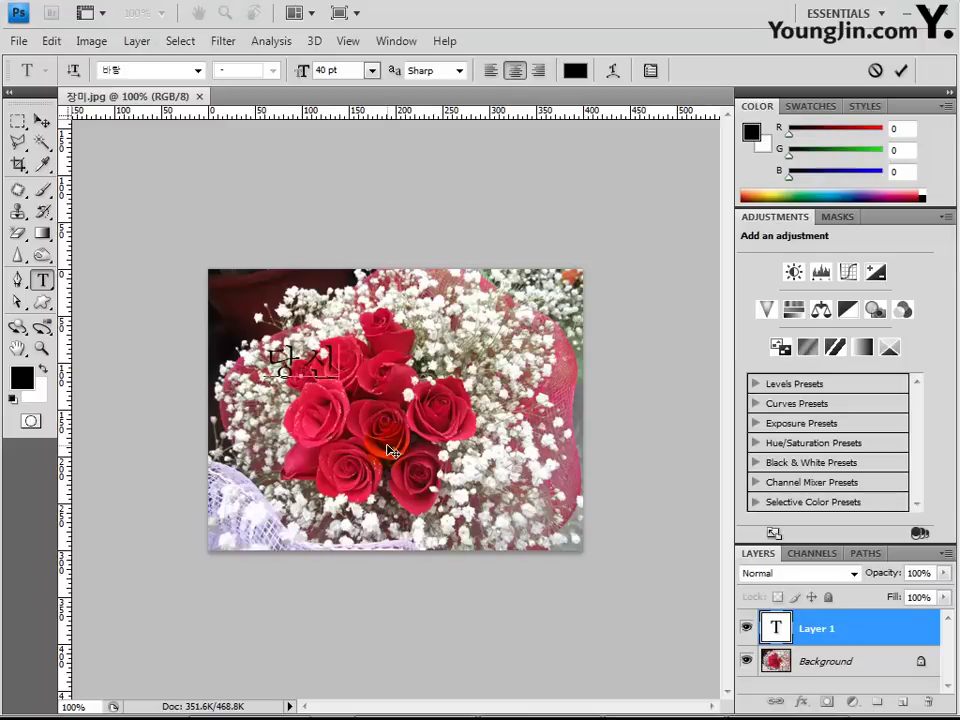
text(일을)
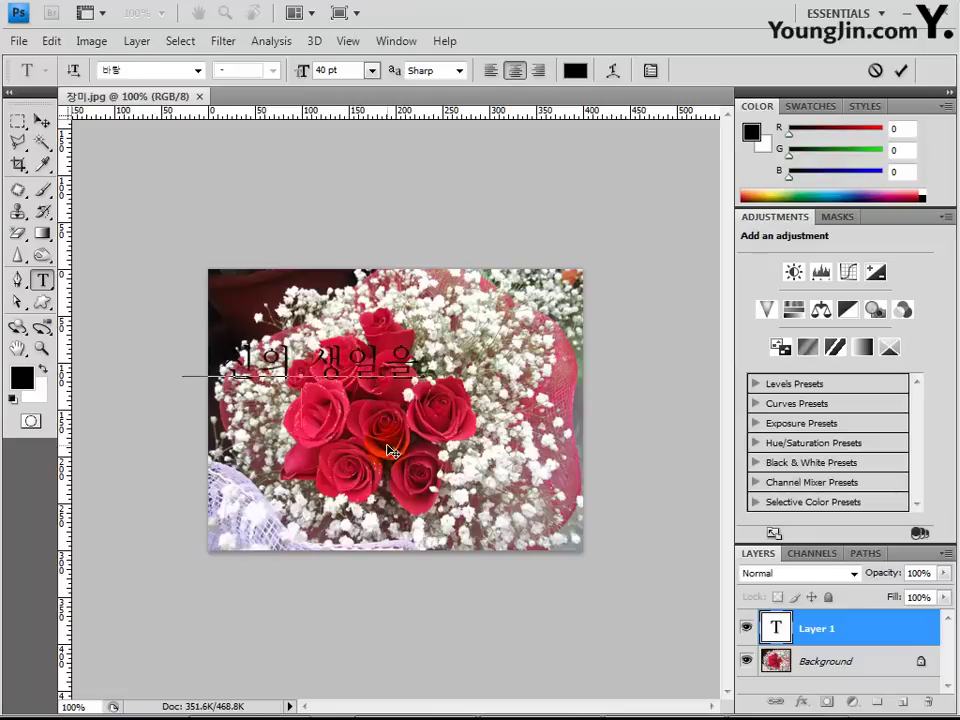
key(Return)
text(축하합니다.)
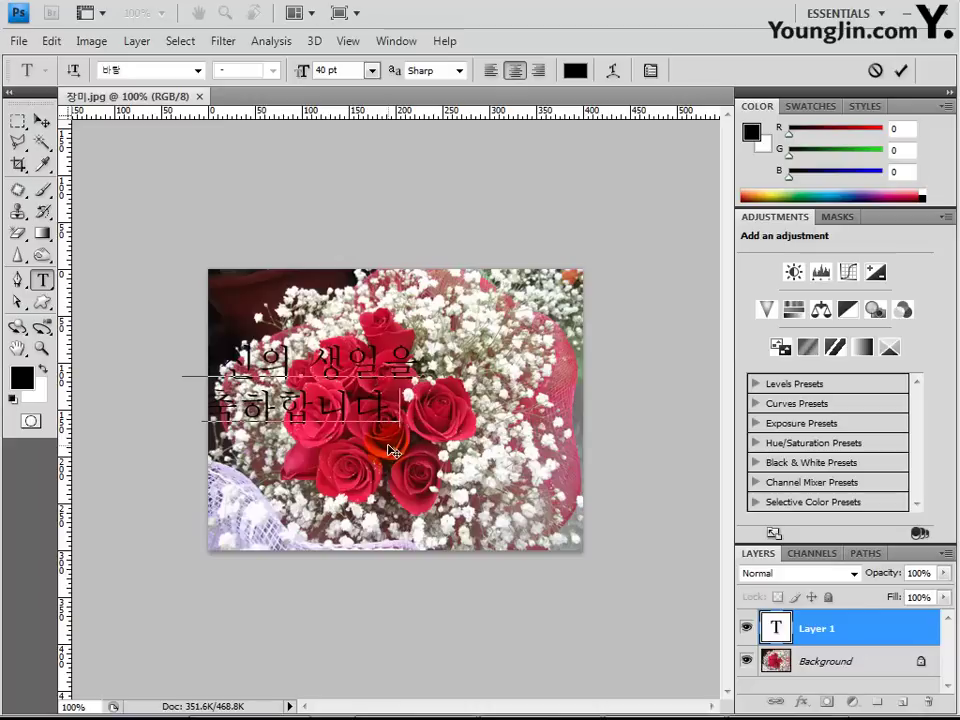
click(824, 630)
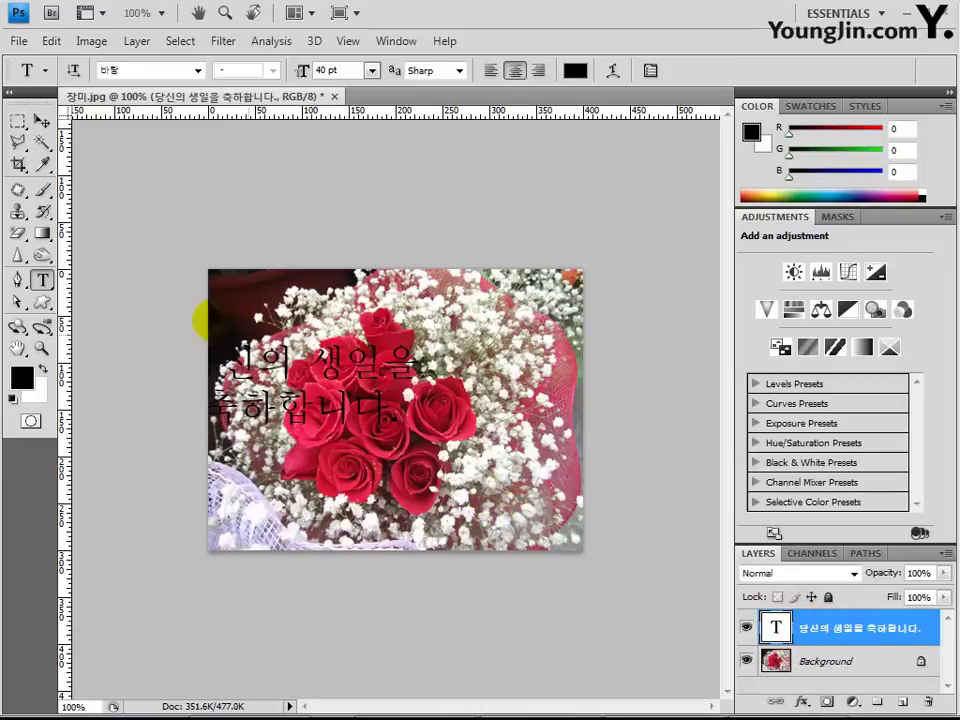
click(43, 121)
drag(370, 410, 460, 435)
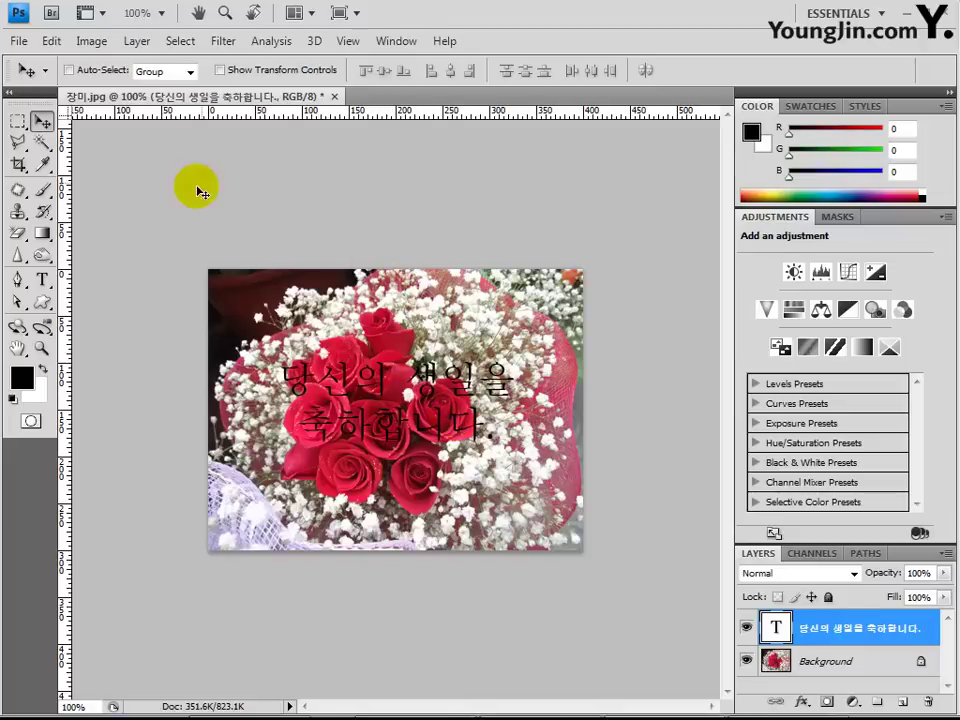
Warp the birthday text with the Arc Upper style, horizontal orientation and +50% bend.
click(43, 280)
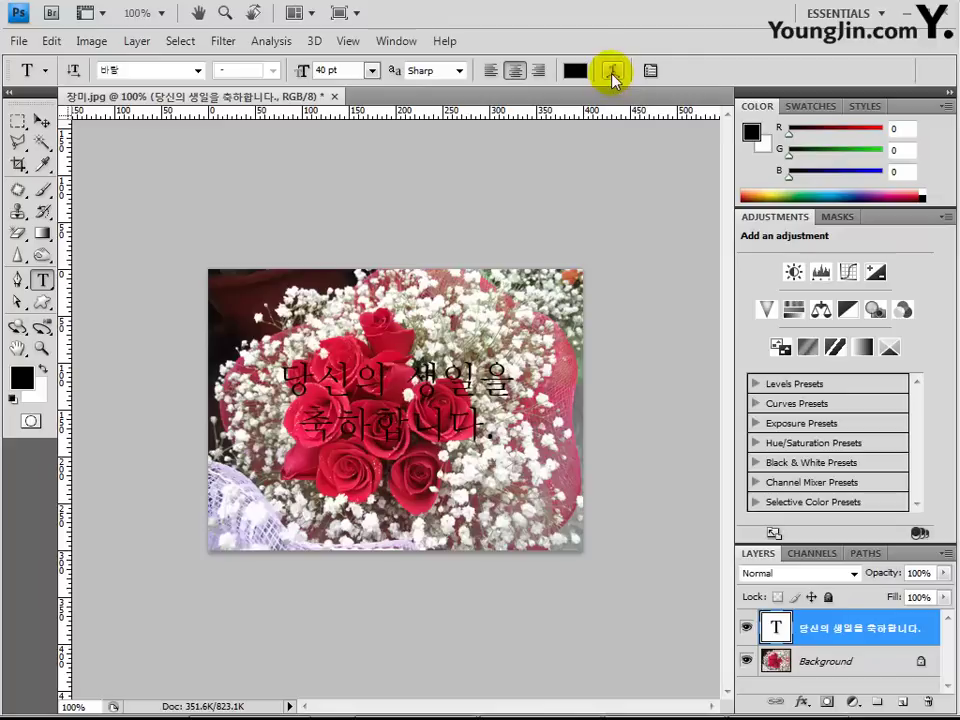
click(612, 72)
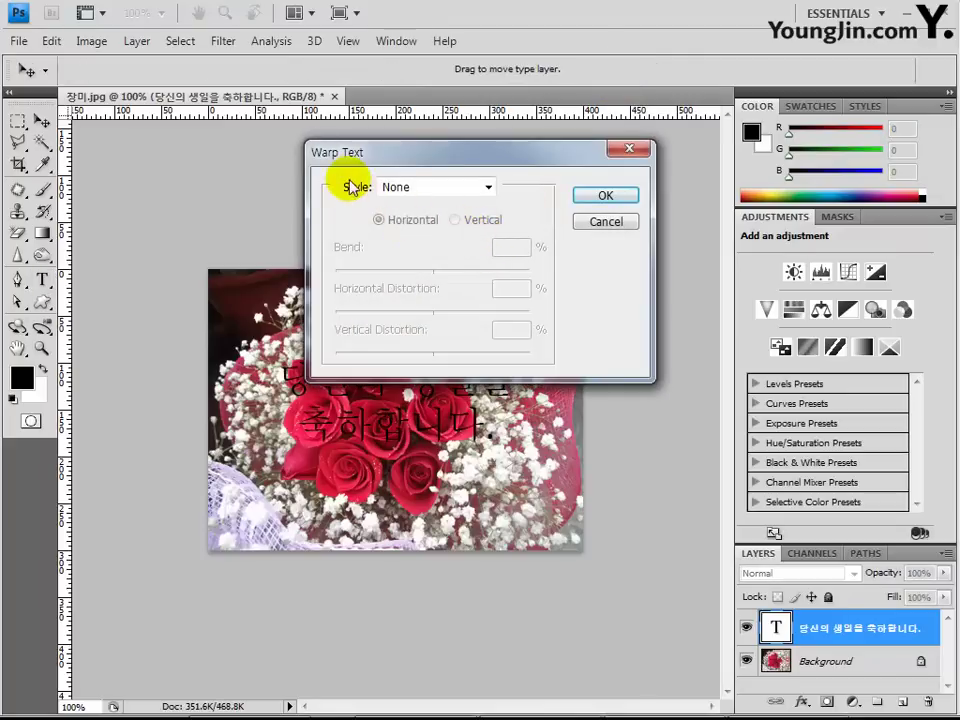
click(420, 192)
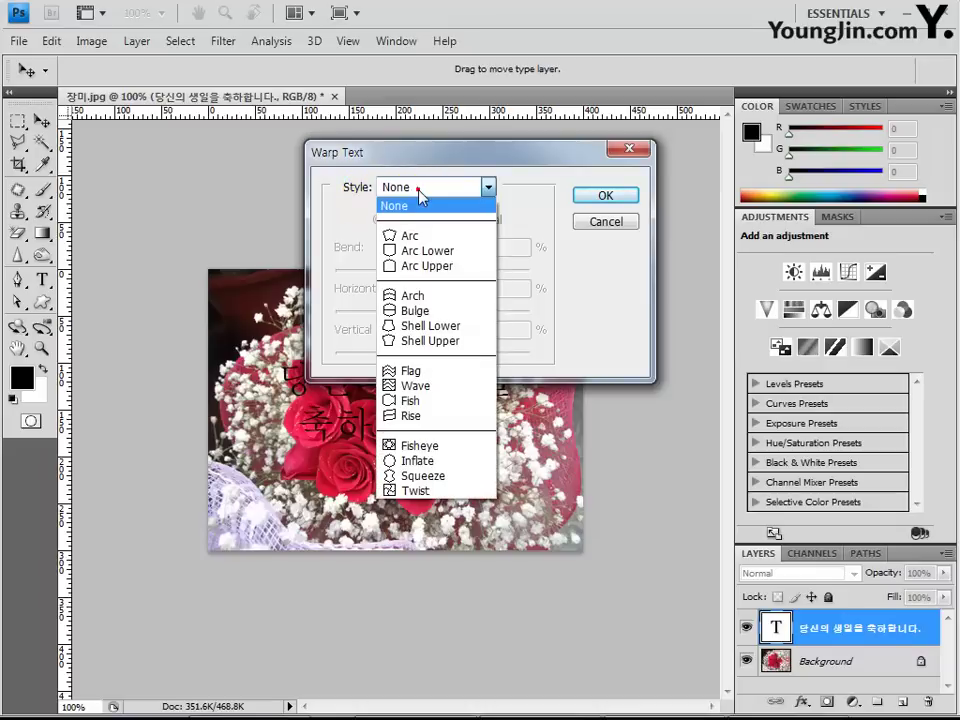
click(430, 267)
drag(486, 153, 586, 72)
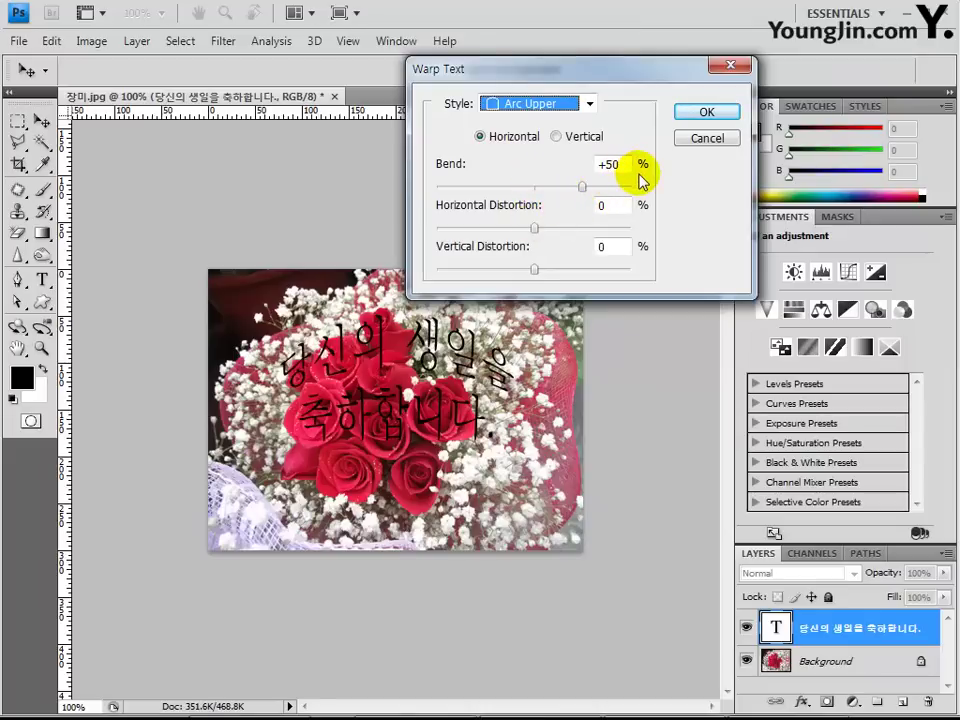
click(707, 111)
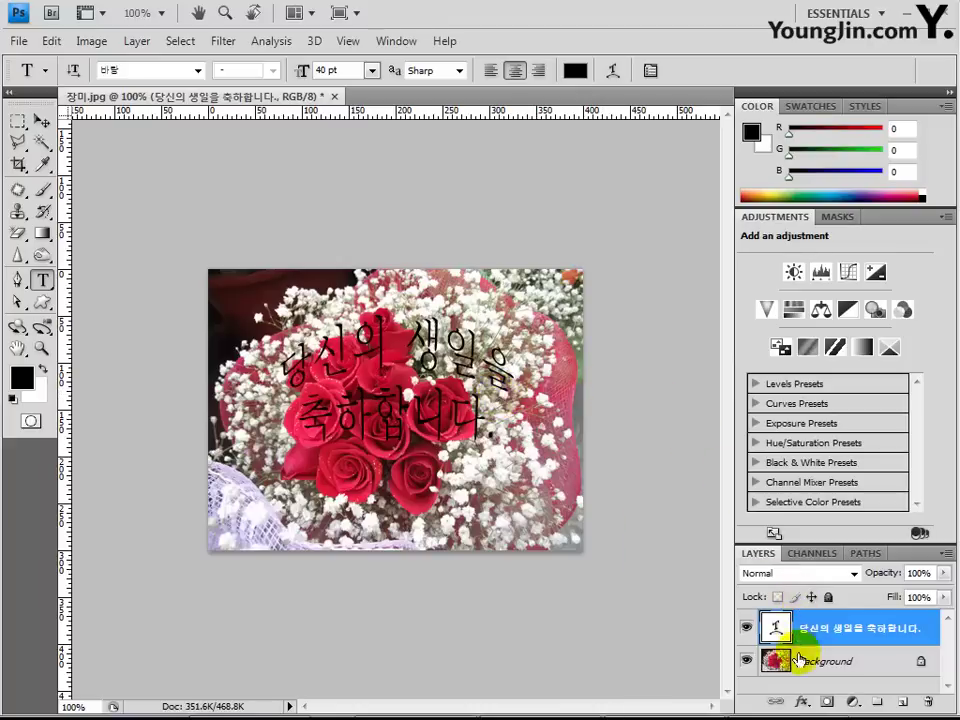
Add a Gradient Overlay to the birthday text layer and set the gradient's starting color stop to #fae5b1.
click(804, 703)
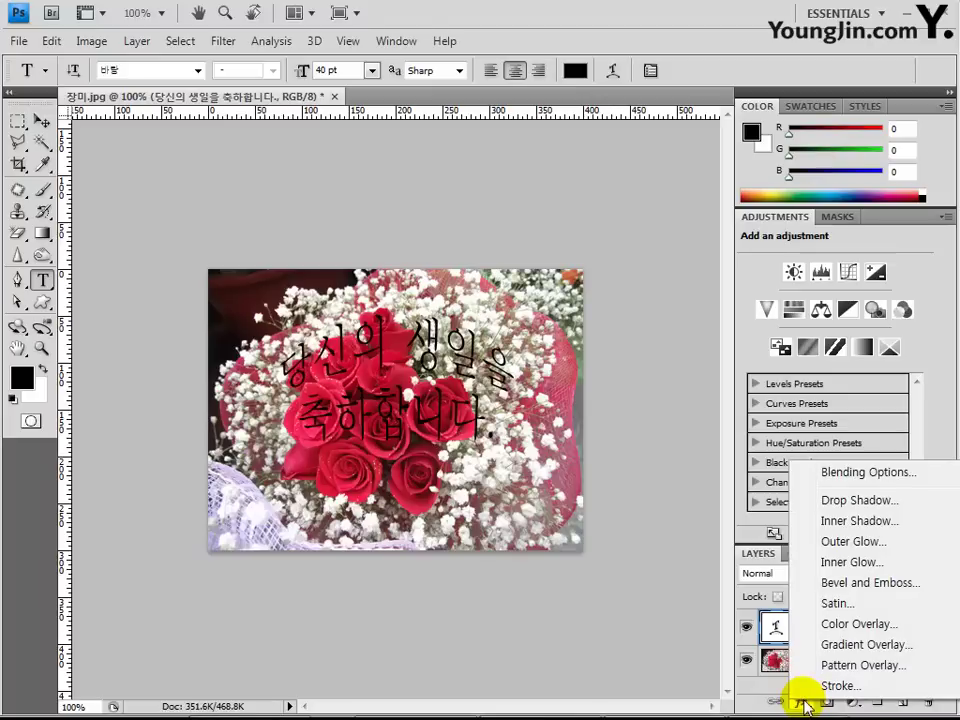
click(862, 648)
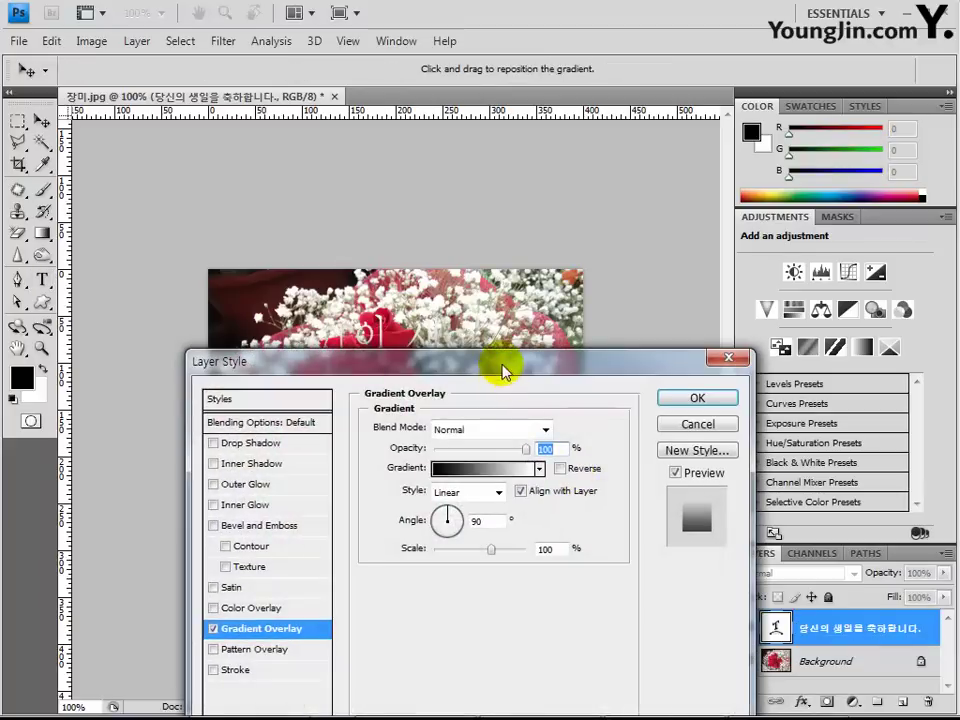
drag(503, 372, 677, 279)
drag(570, 274, 613, 228)
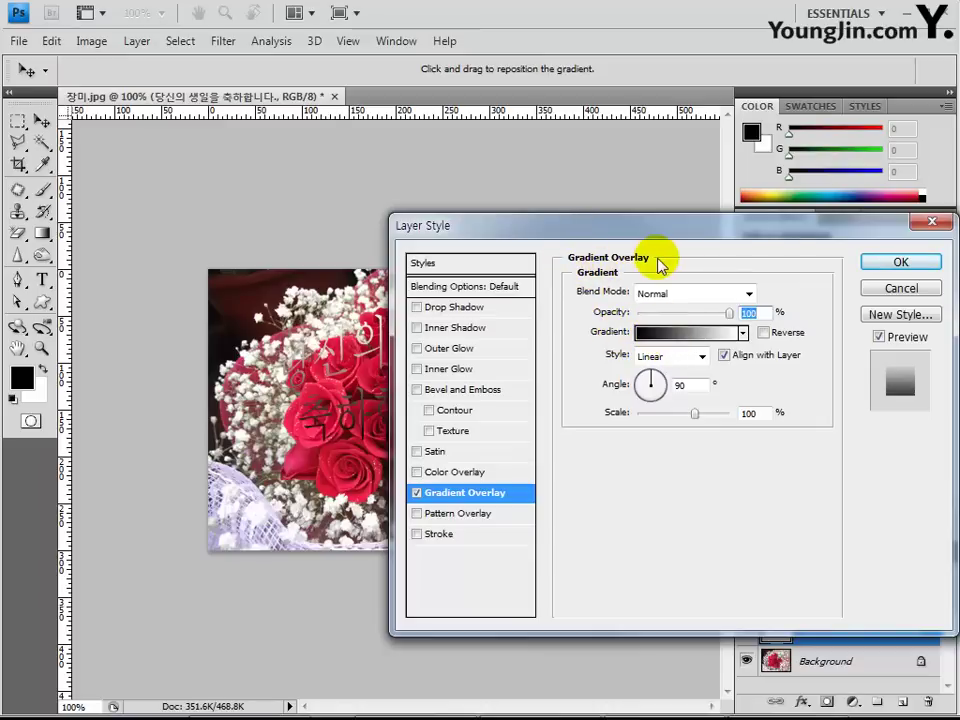
click(647, 338)
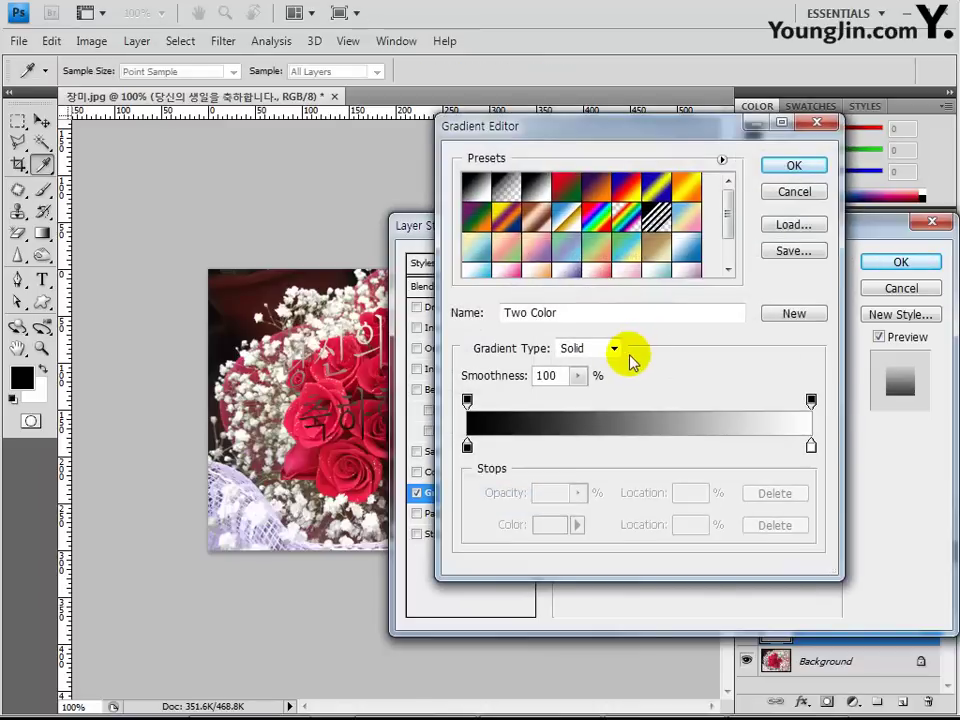
double_click(467, 447)
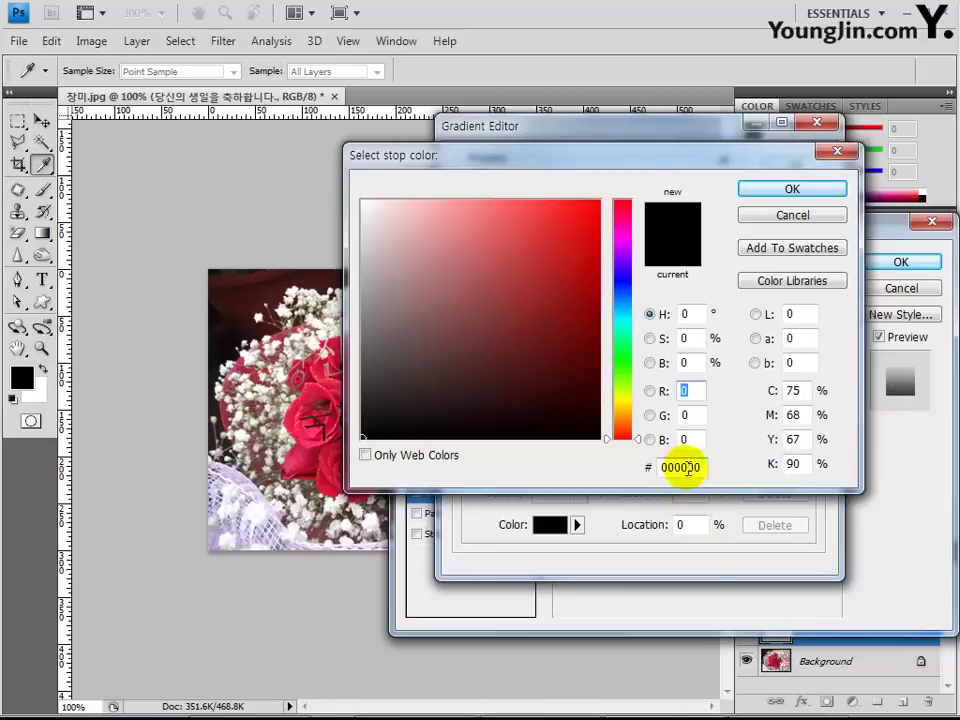
double_click(699, 467)
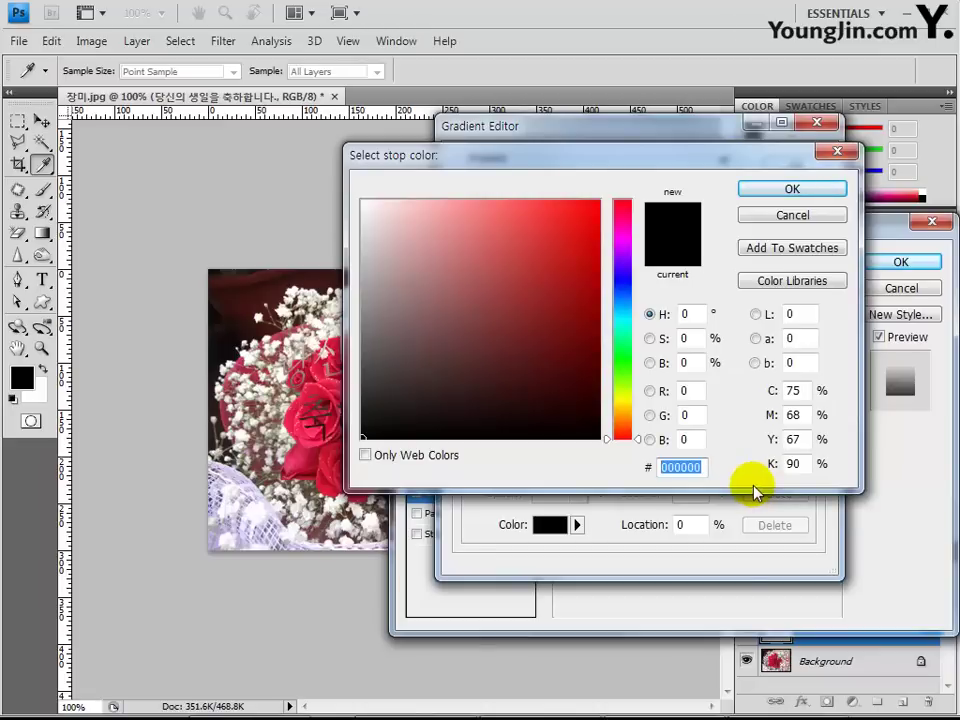
text(f)
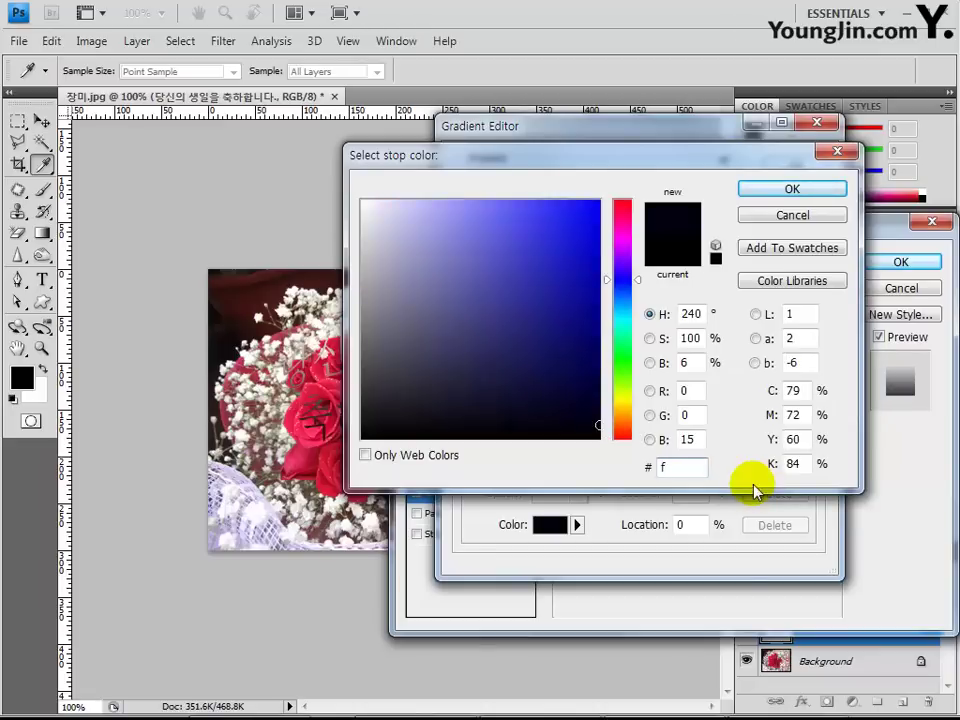
text(ae)
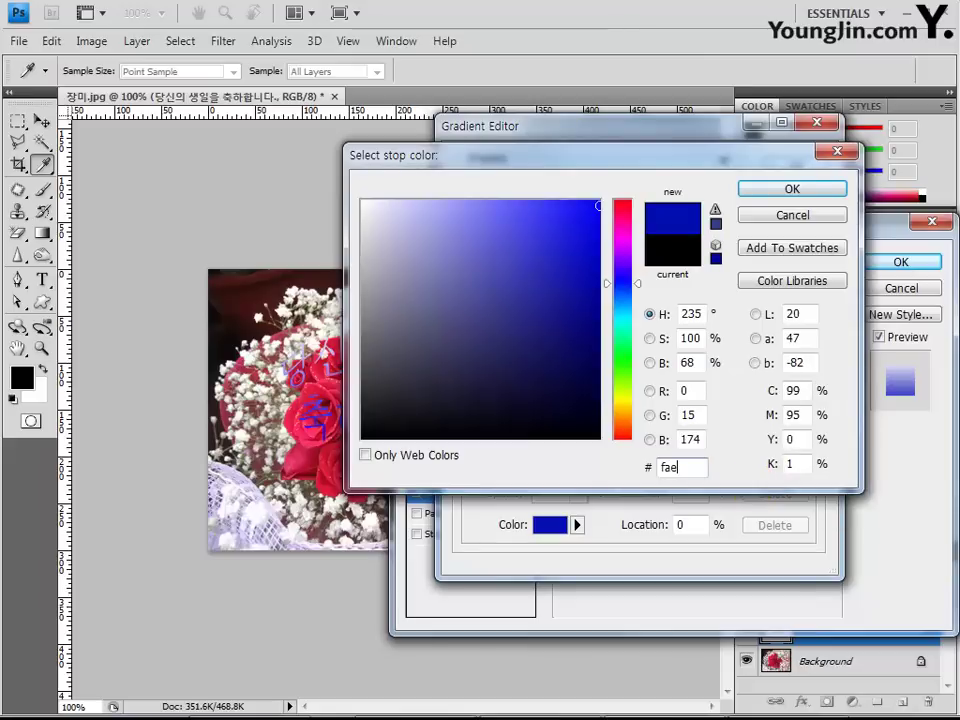
text(5b1)
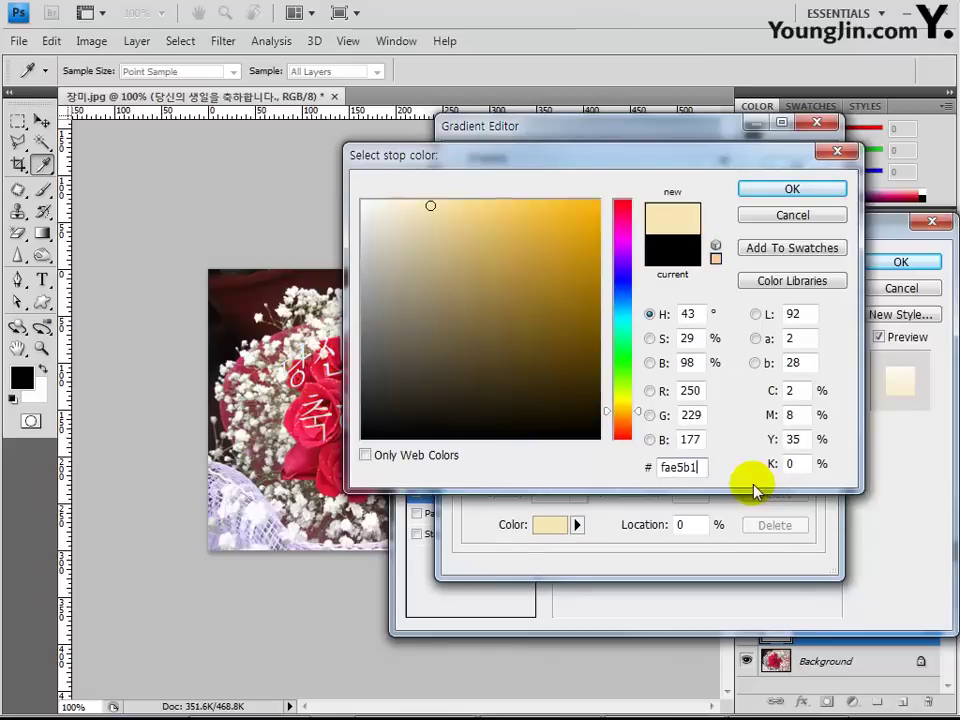
key(Return)
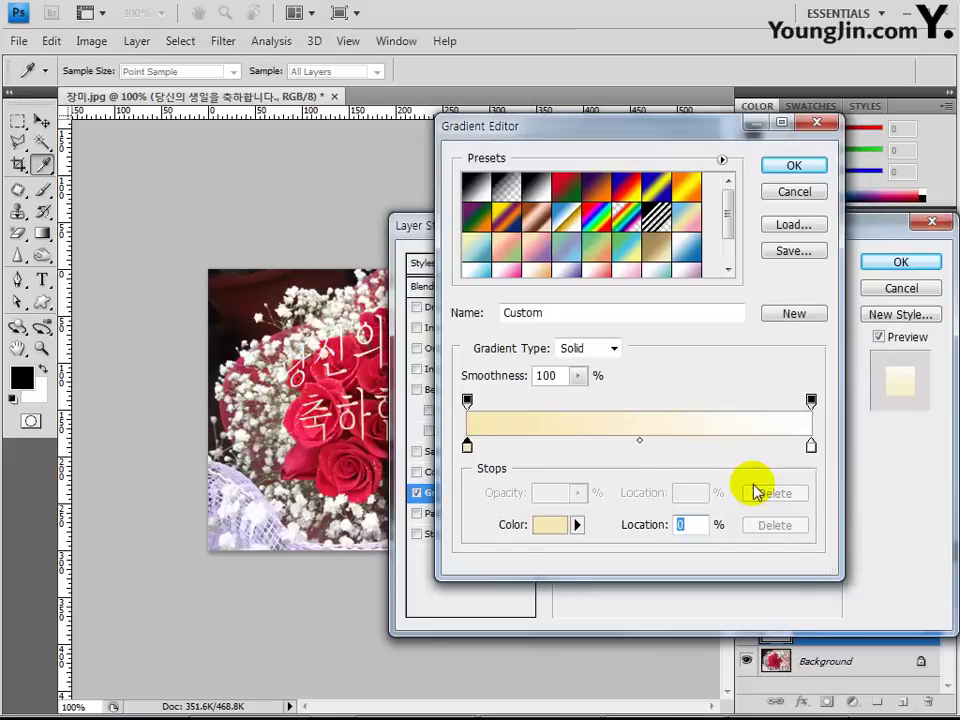
Set the ending color stop of the text's overlay gradient to #346aaf and accept the gradient.
double_click(811, 447)
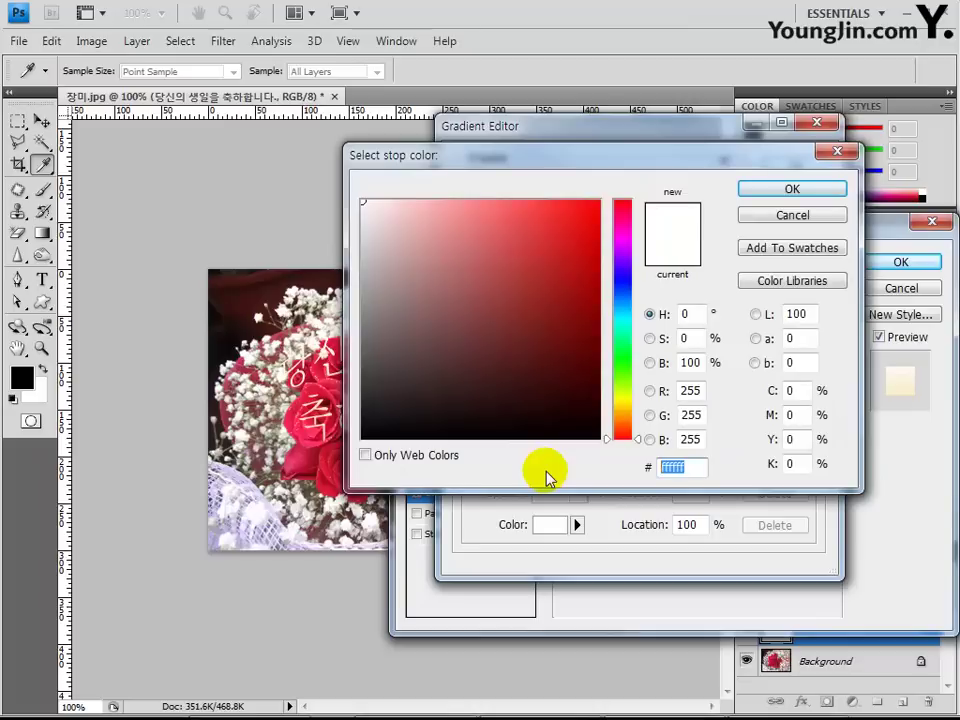
text(3)
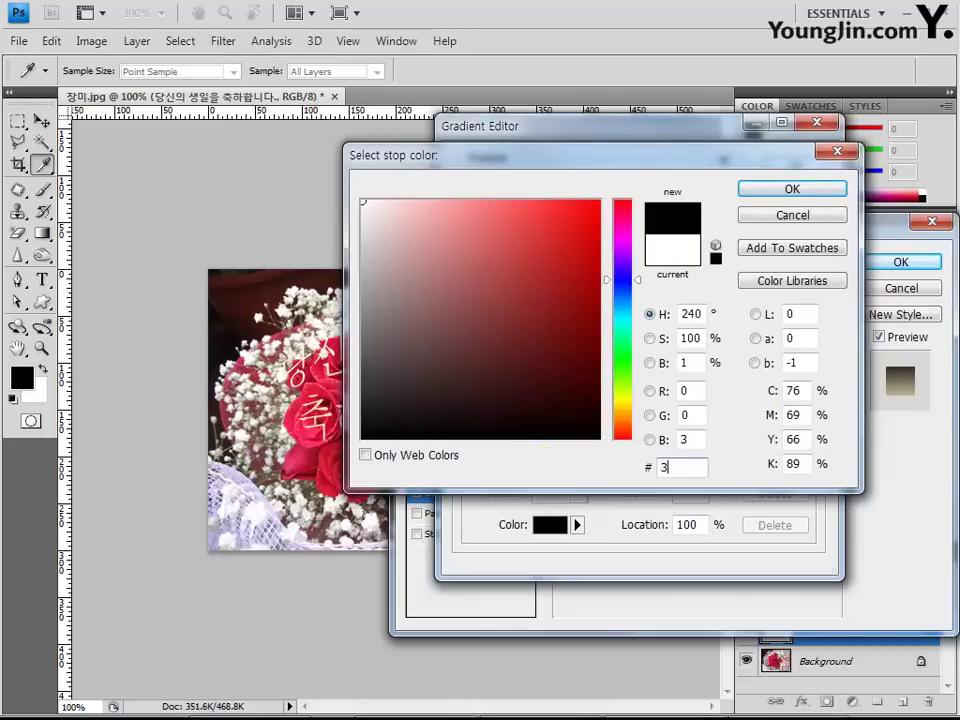
text(46)
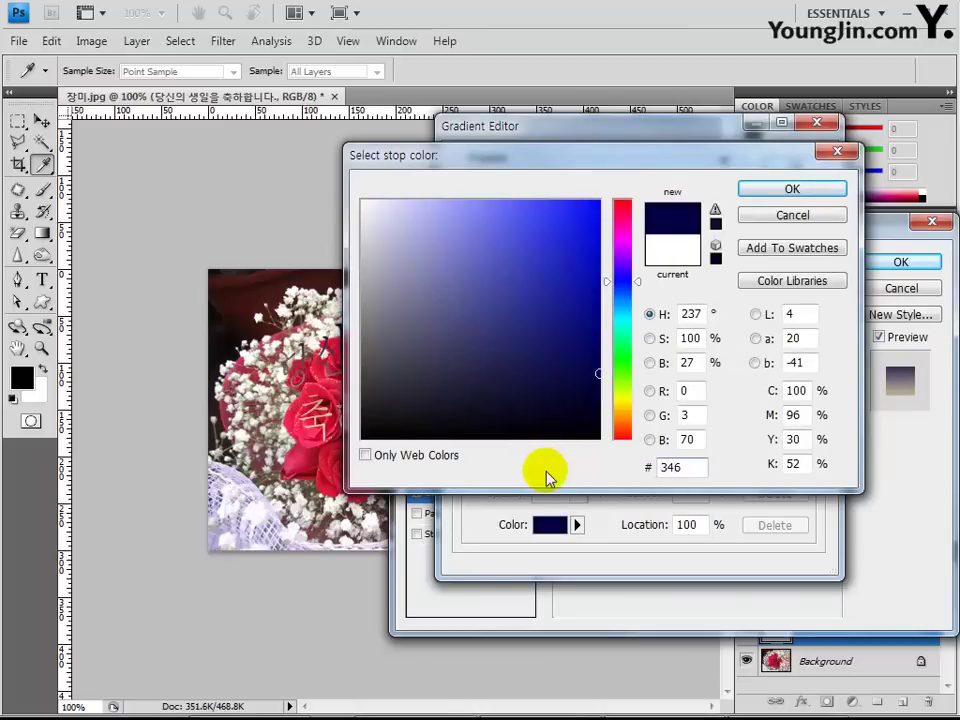
text(aaf)
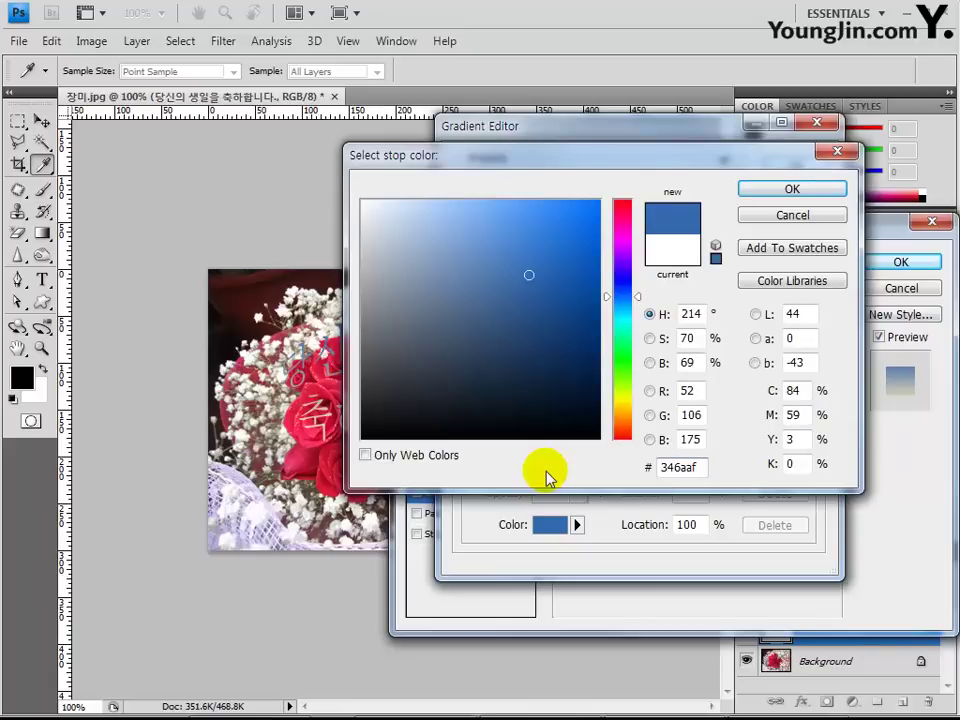
key(Return)
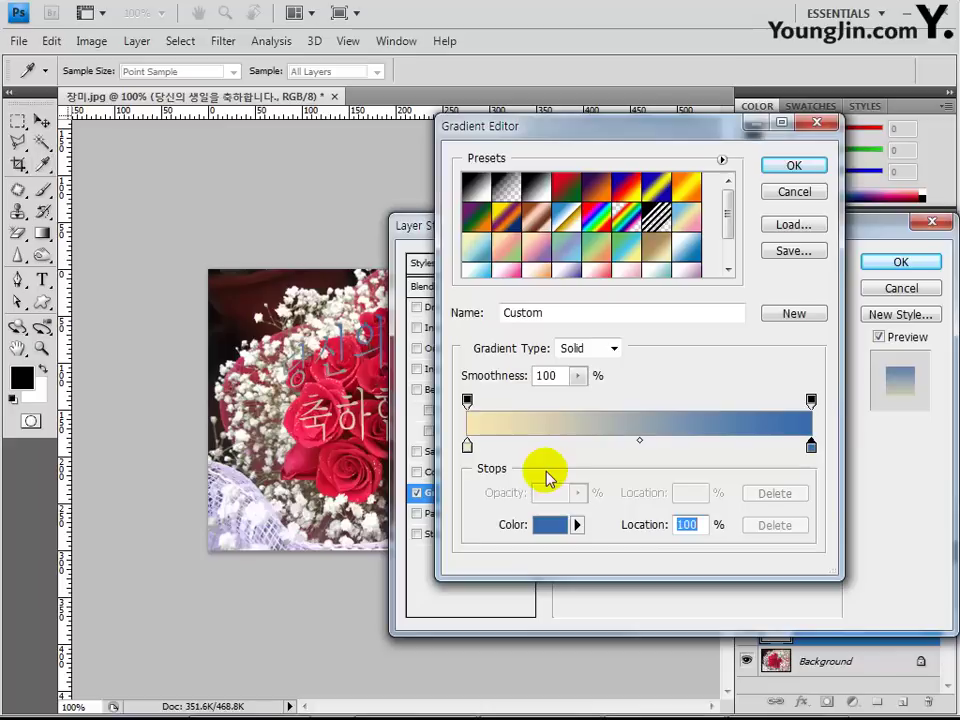
key(Return)
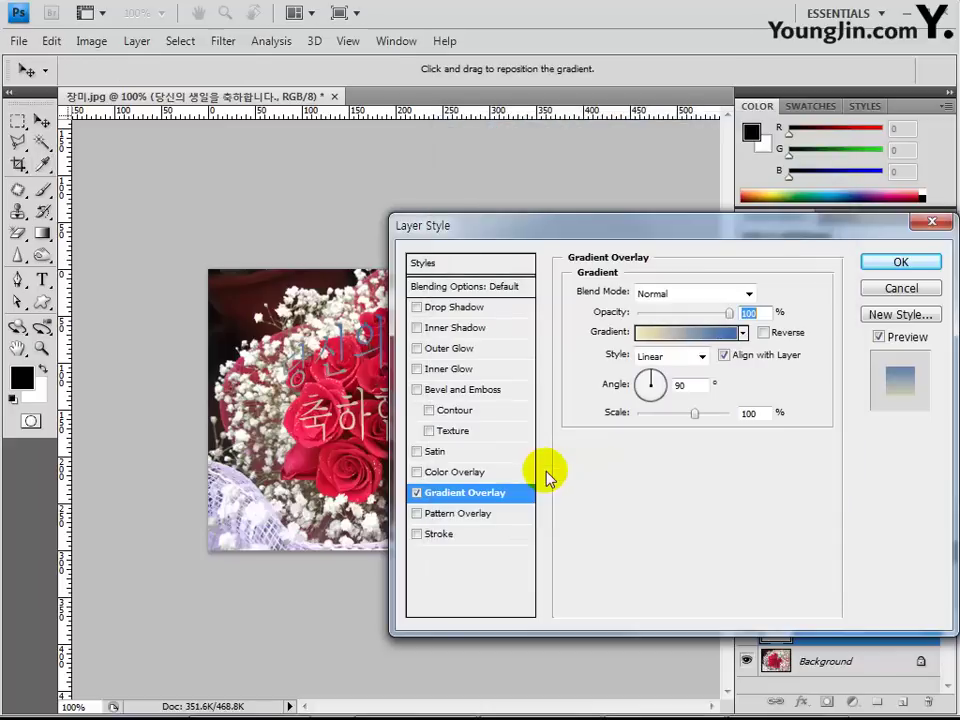
Set the angle of the text's Gradient Overlay to 45°.
click(648, 388)
click(650, 389)
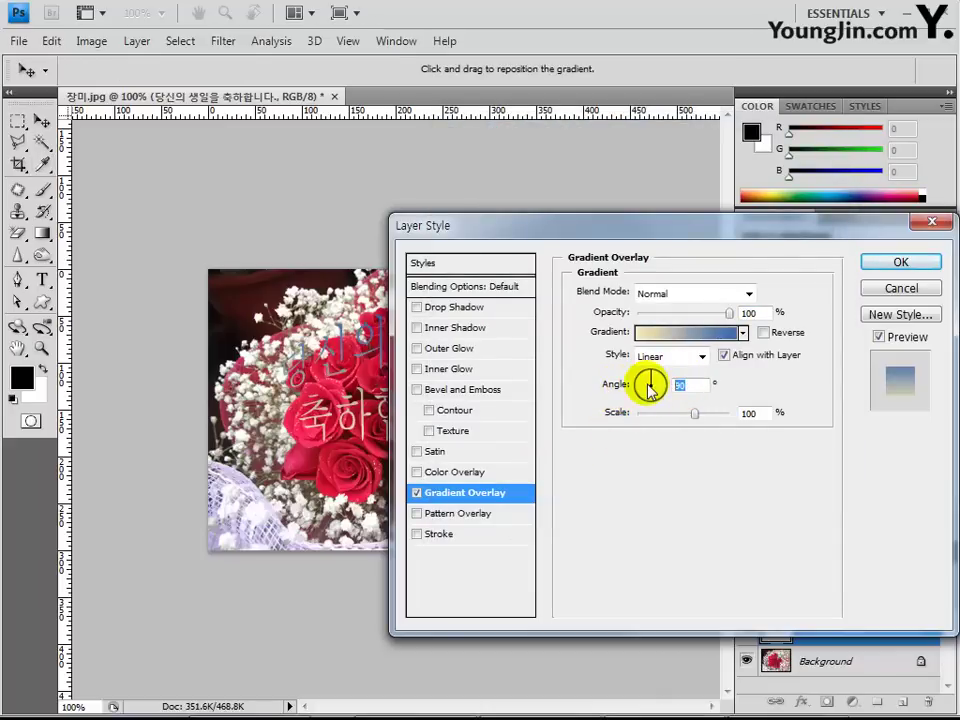
text(45)
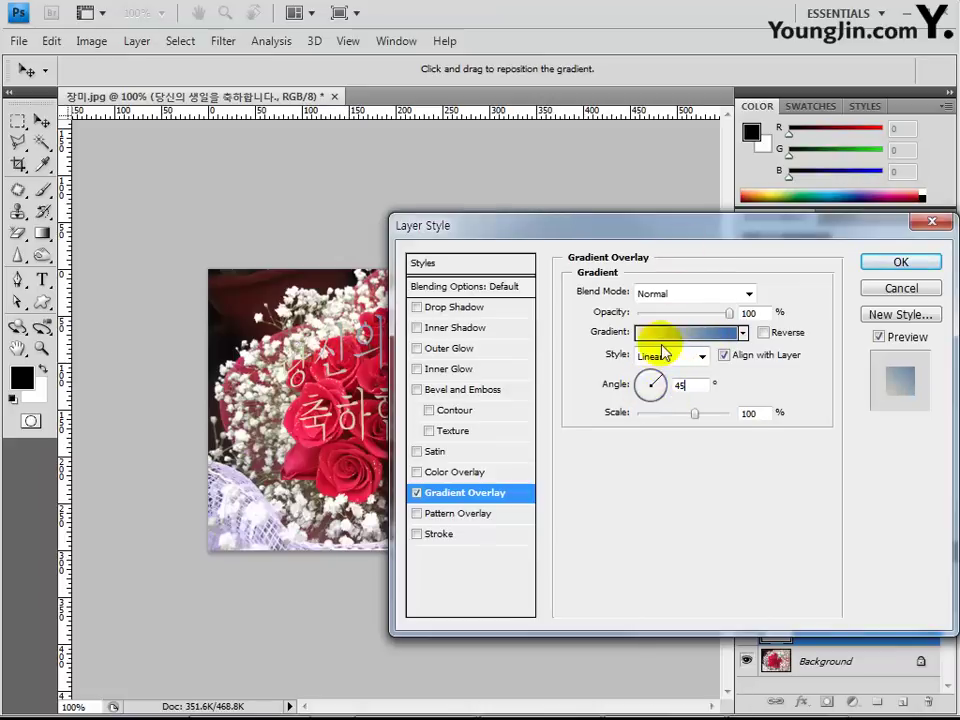
drag(642, 230, 570, 212)
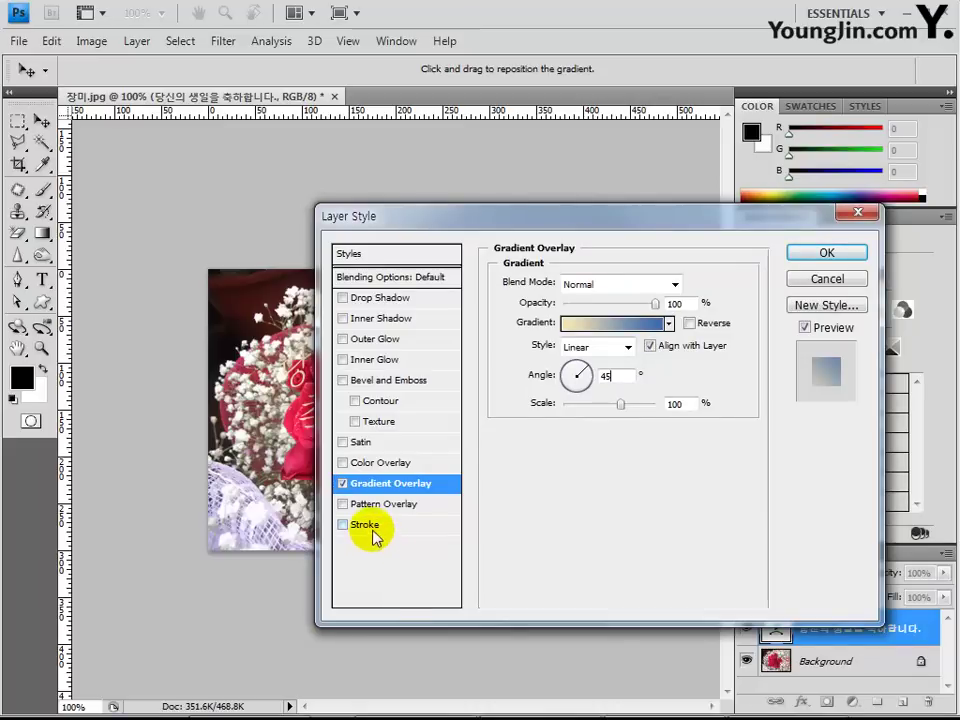
click(352, 484)
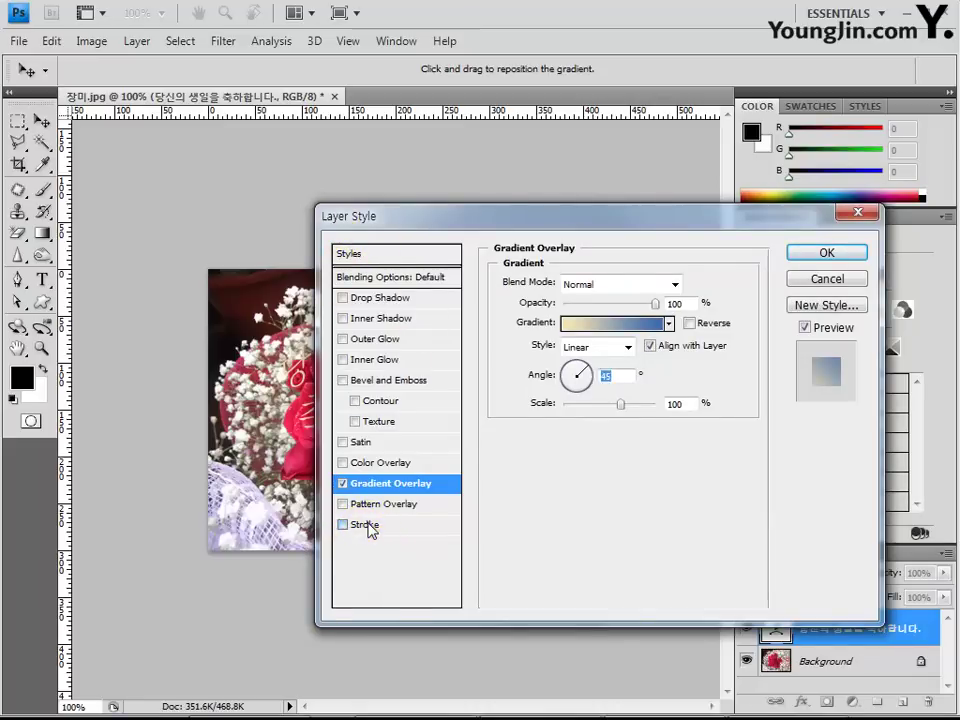
Add a 3 px outside Stroke in color #7a0357 to the birthday text and apply the layer styles.
click(367, 526)
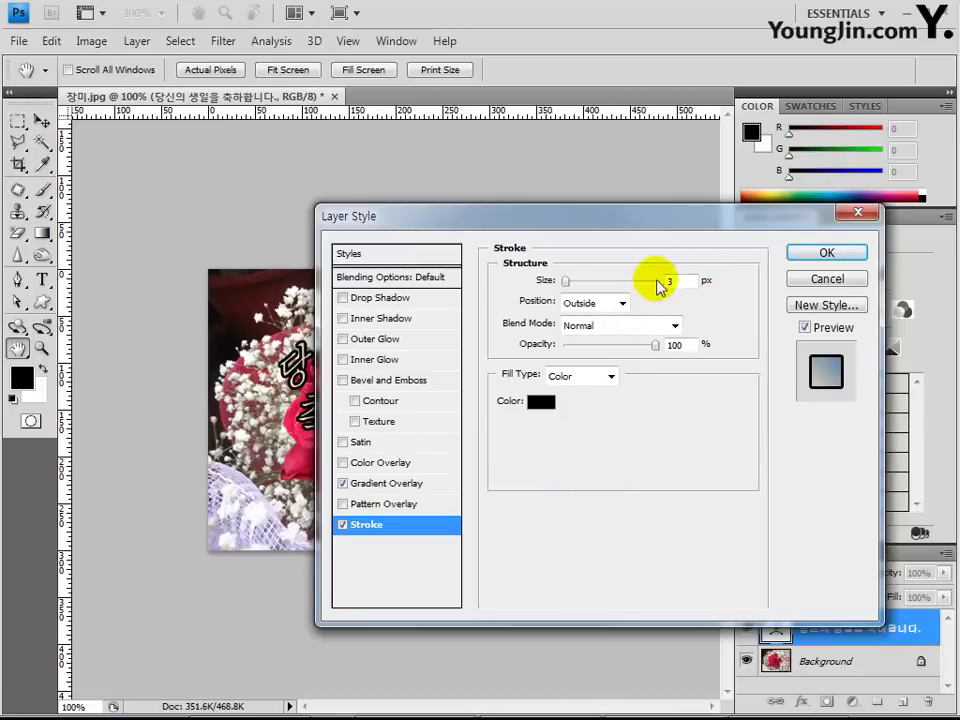
click(540, 404)
click(682, 470)
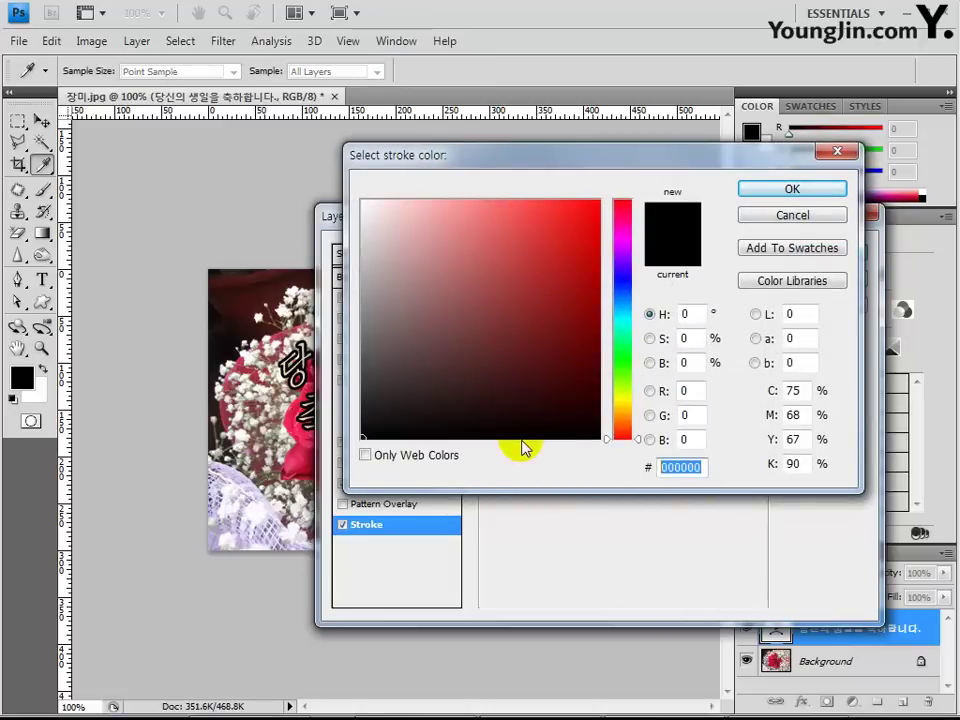
text(7a0357)
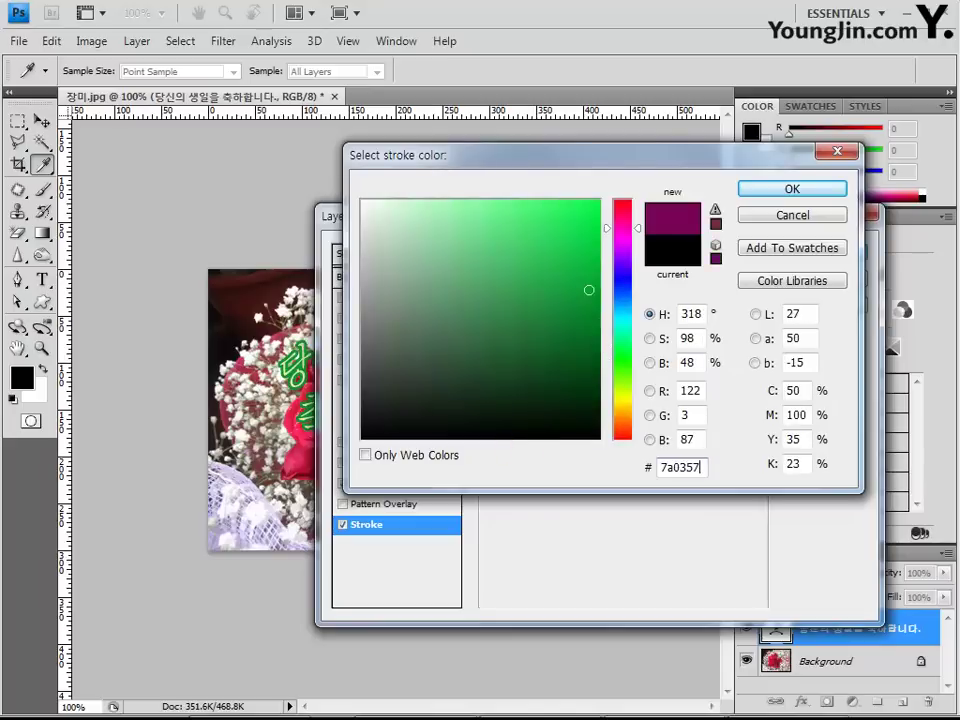
key(Return)
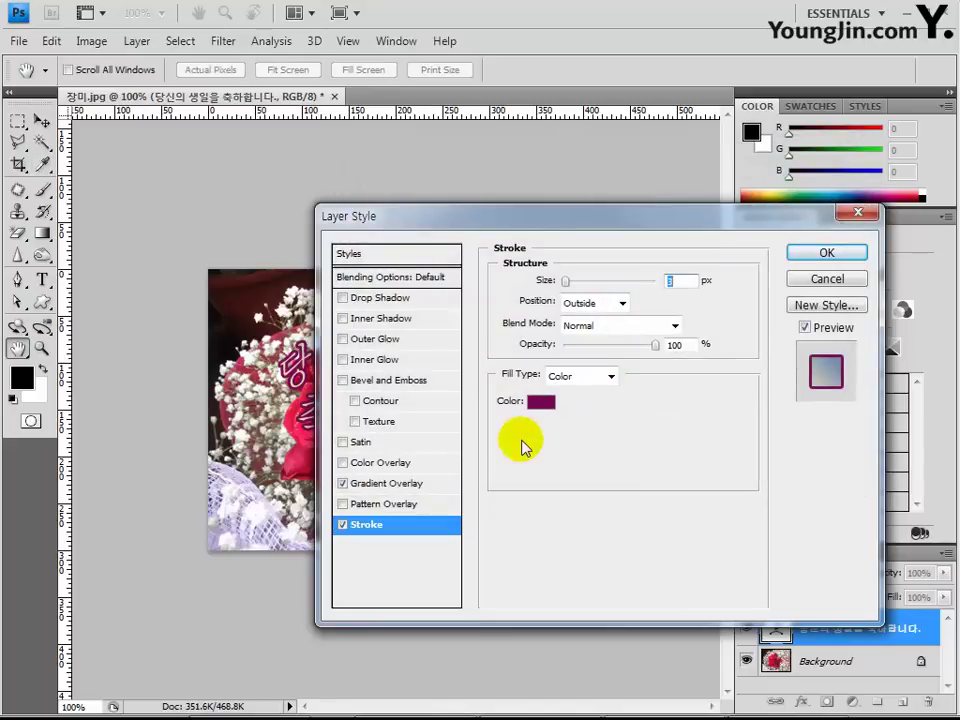
key(Return)
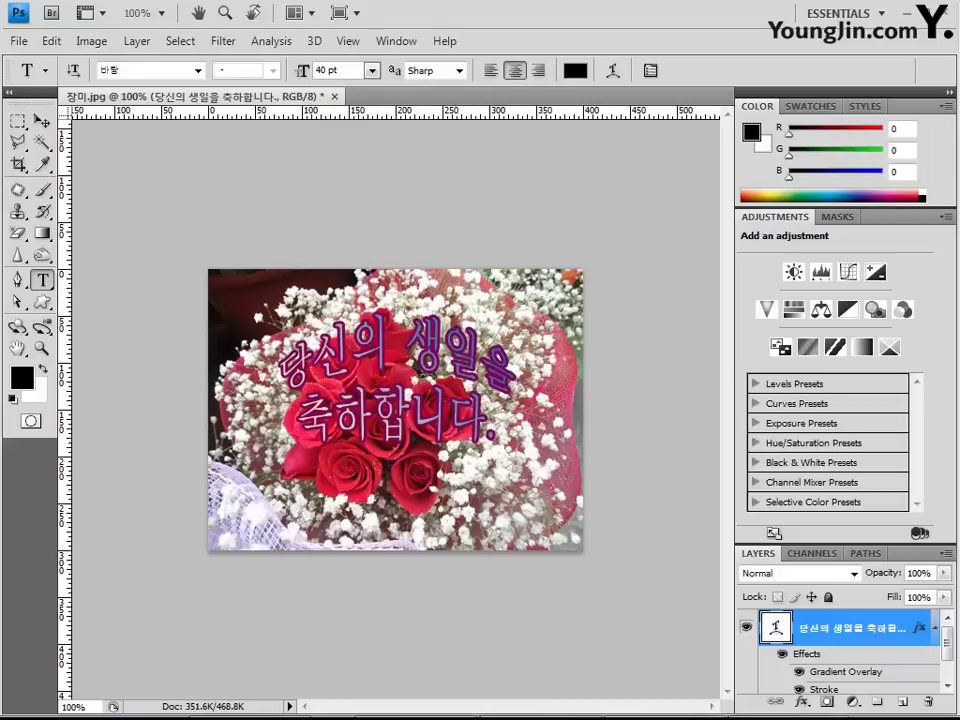
Move the birthday text slightly left and down over the roses, and save the document as 002.psd in the 정답파일 folder.
click(42, 121)
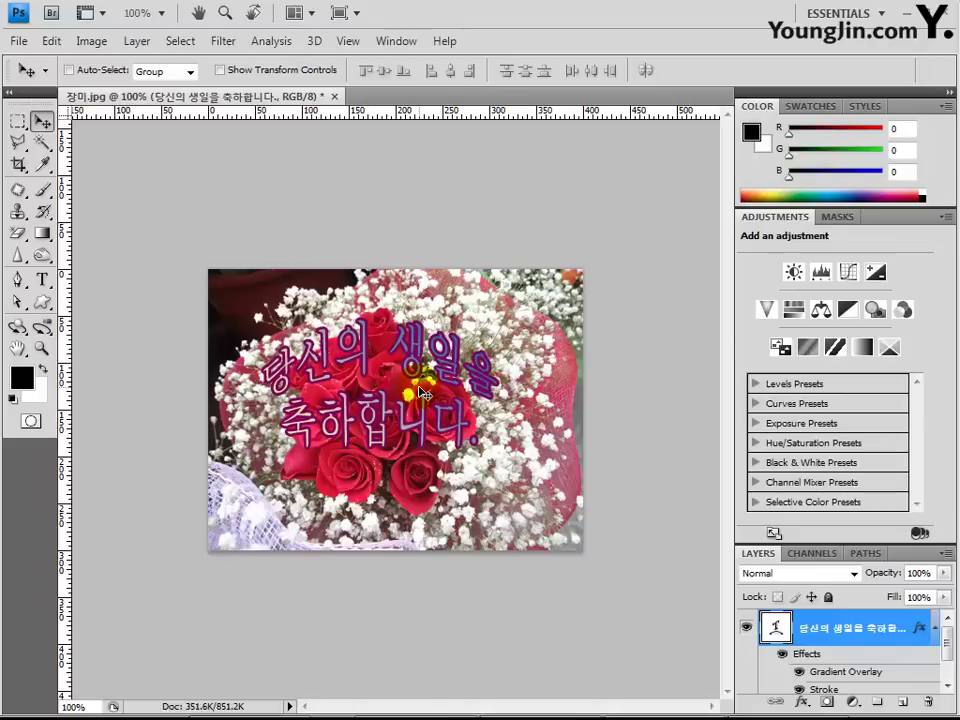
click(19, 41)
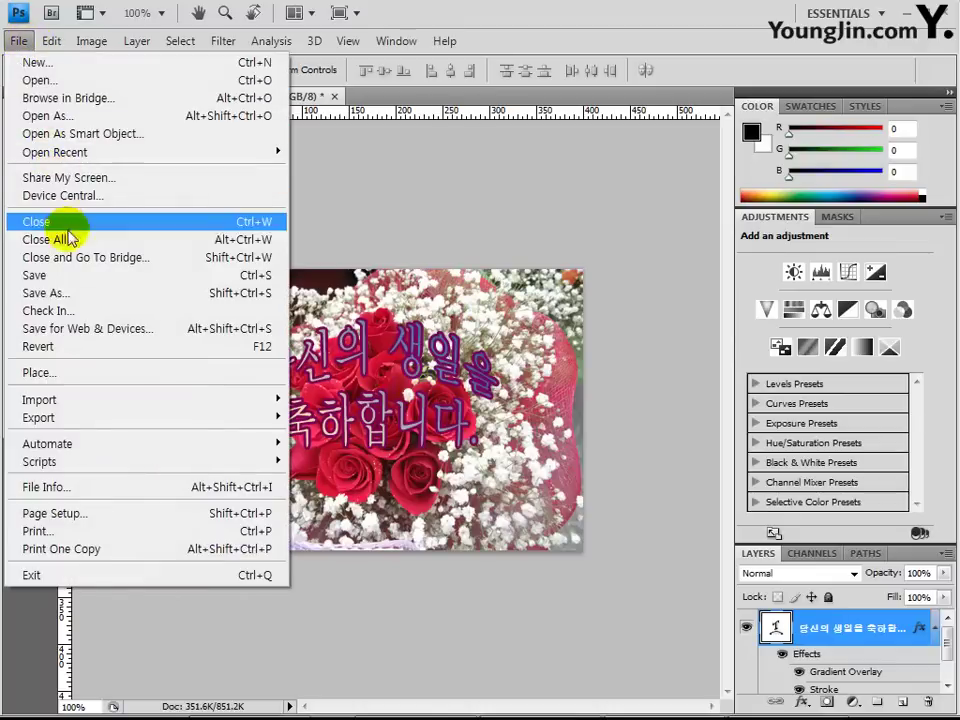
click(64, 293)
double_click(420, 165)
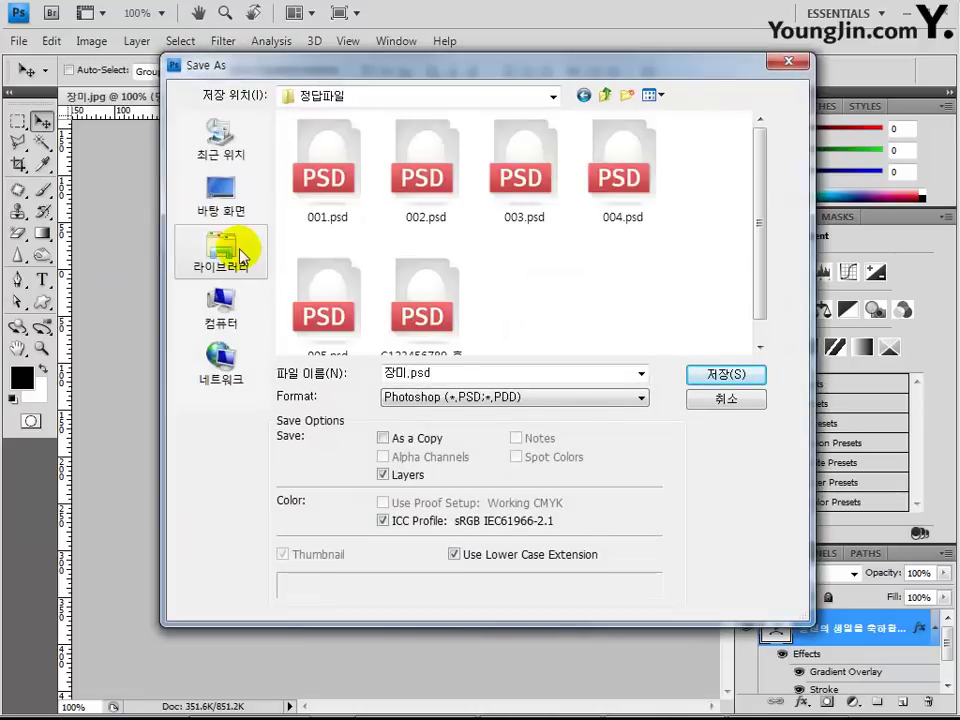
double_click(450, 376)
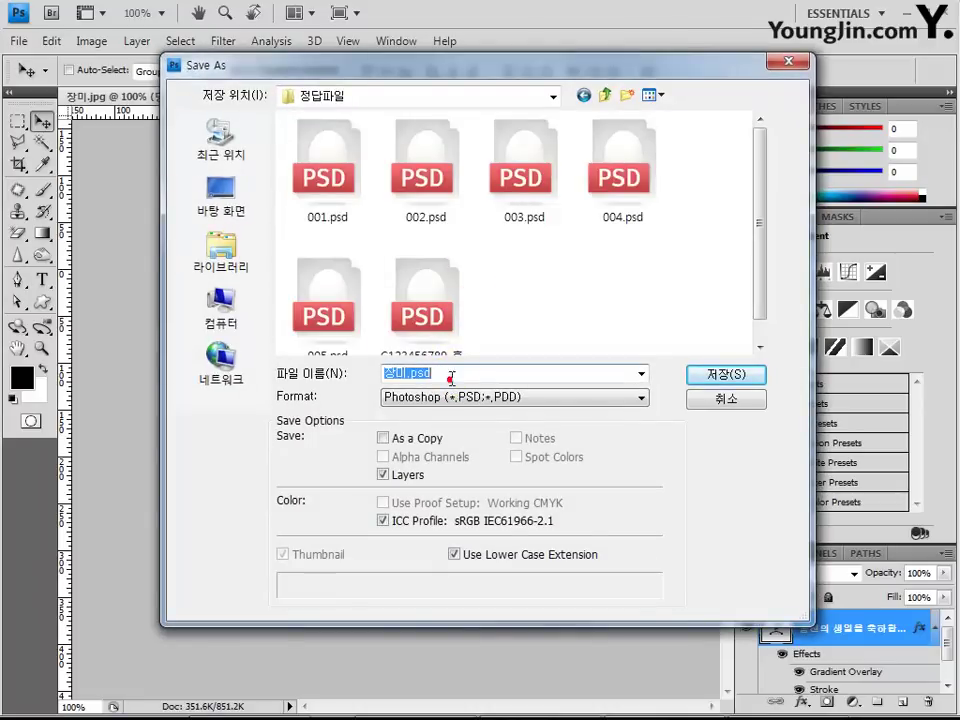
text(002)
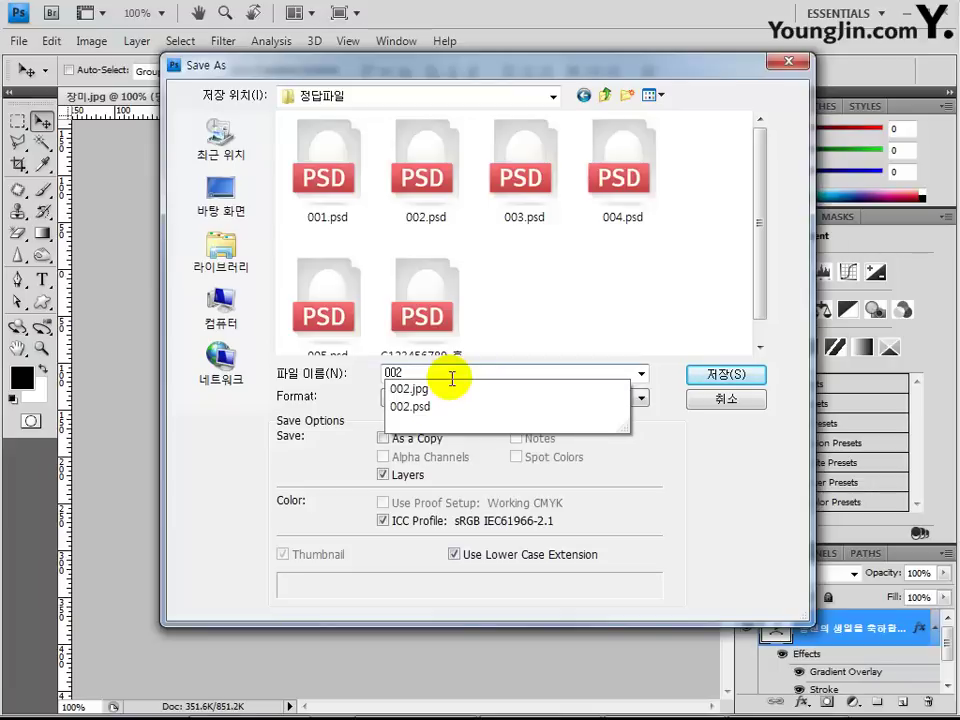
key(Return)
key(Return)
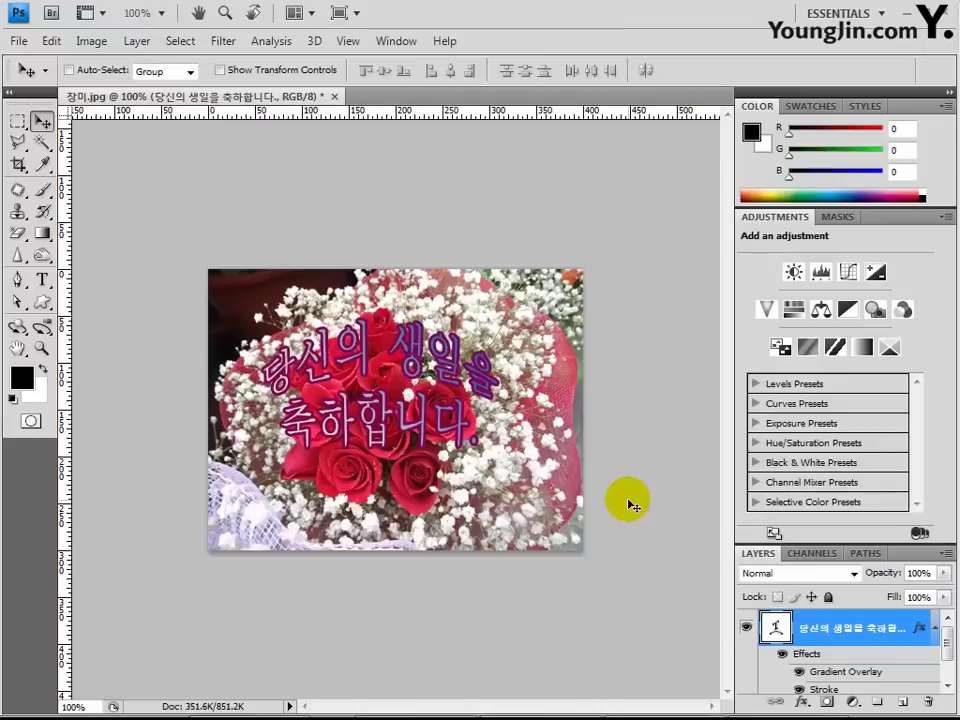